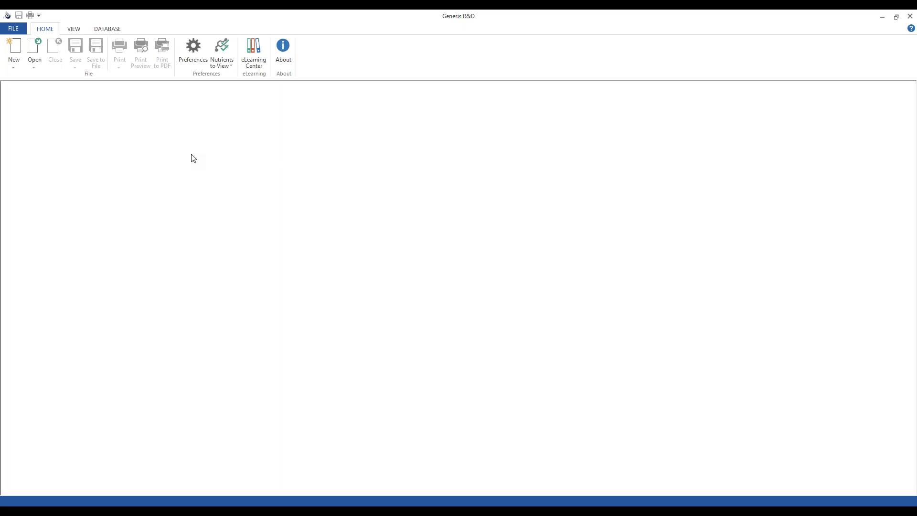
{"action": "left_click", "coordinate": [14, 64]}
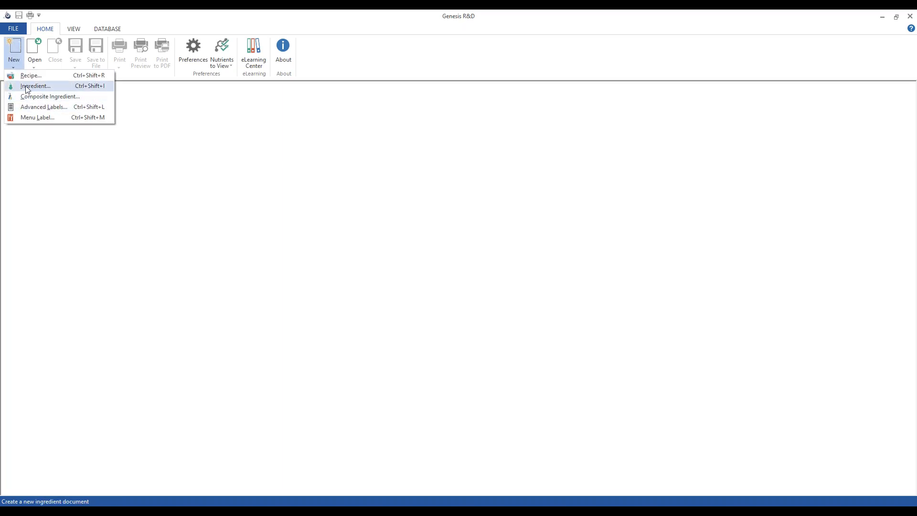
{"action": "left_click", "coordinate": [56, 177]}
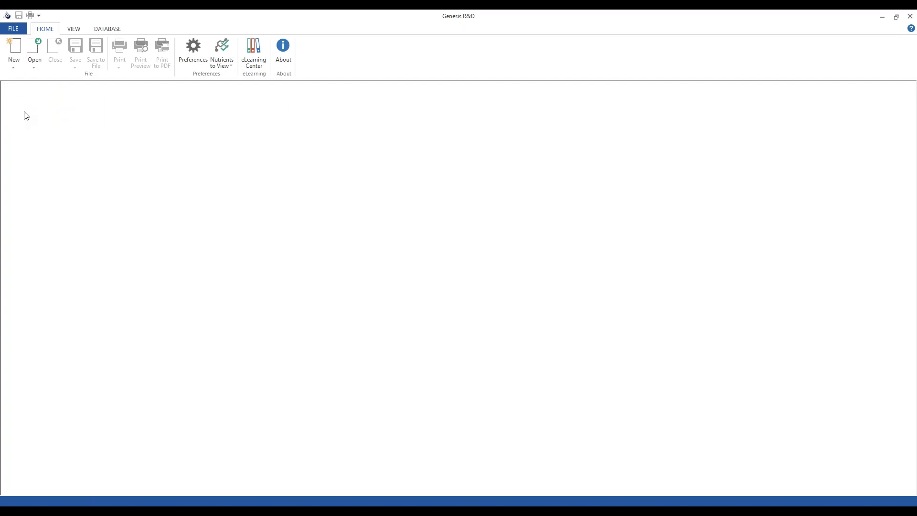
{"action": "left_click", "coordinate": [14, 67]}
{"action": "left_click", "coordinate": [35, 64]}
{"action": "left_click", "coordinate": [32, 63]}
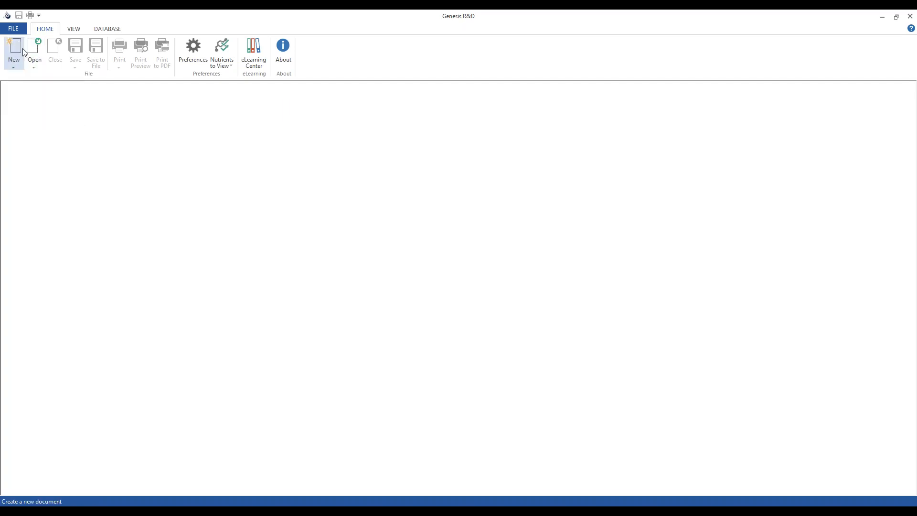
{"action": "left_click", "coordinate": [14, 32]}
{"action": "mouse_move", "coordinate": [35, 41]}
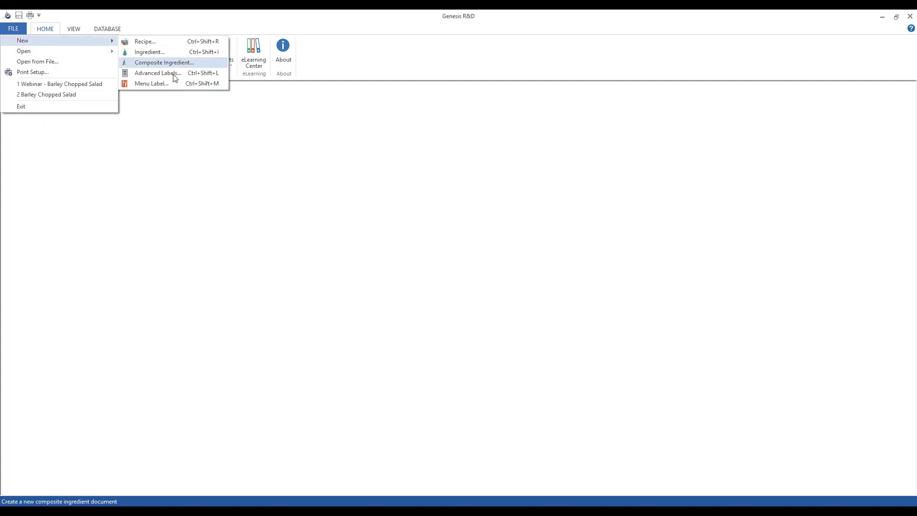
{"action": "left_click", "coordinate": [180, 157]}
Create a new composite ingredient named "Webinar - New Hamburger Bun".
{"action": "left_click", "coordinate": [15, 64]}
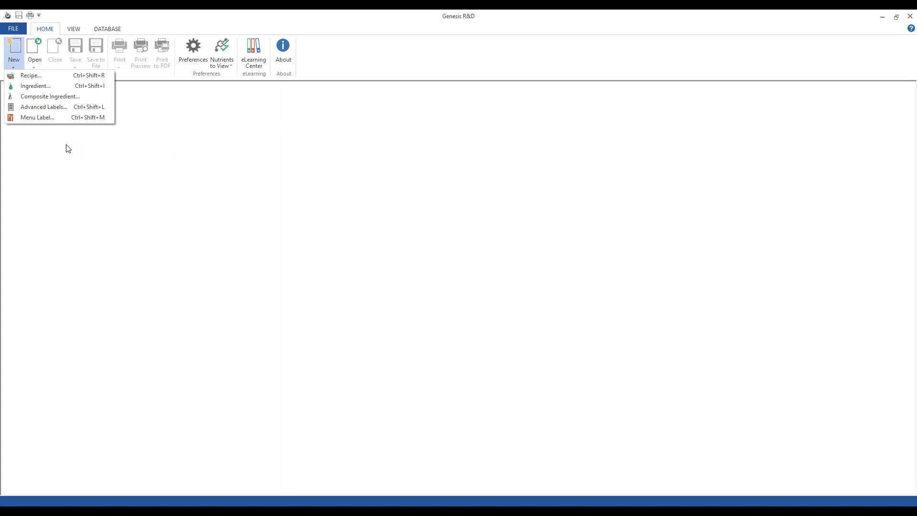
{"action": "left_click", "coordinate": [42, 97]}
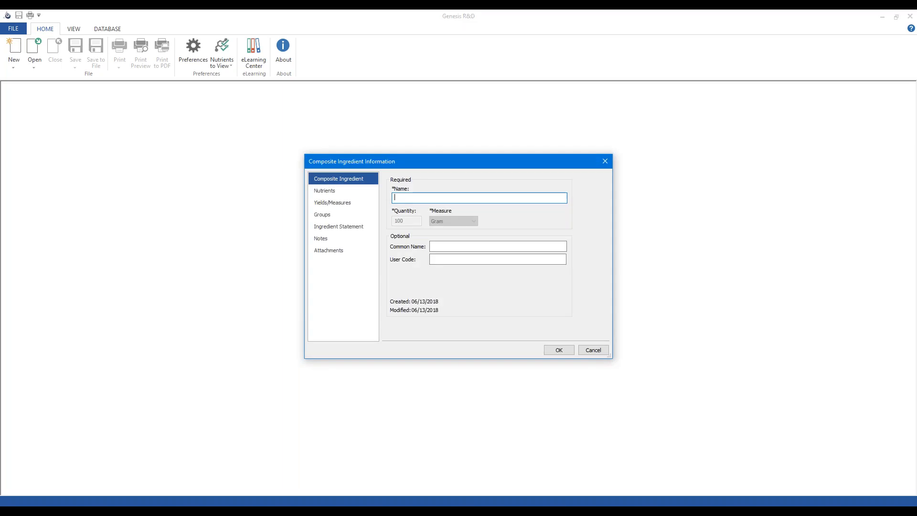
{"action": "type", "text": "We"}
{"action": "type", "text": "binar - New Hamburger Bun"}
{"action": "left_click", "coordinate": [557, 350]}
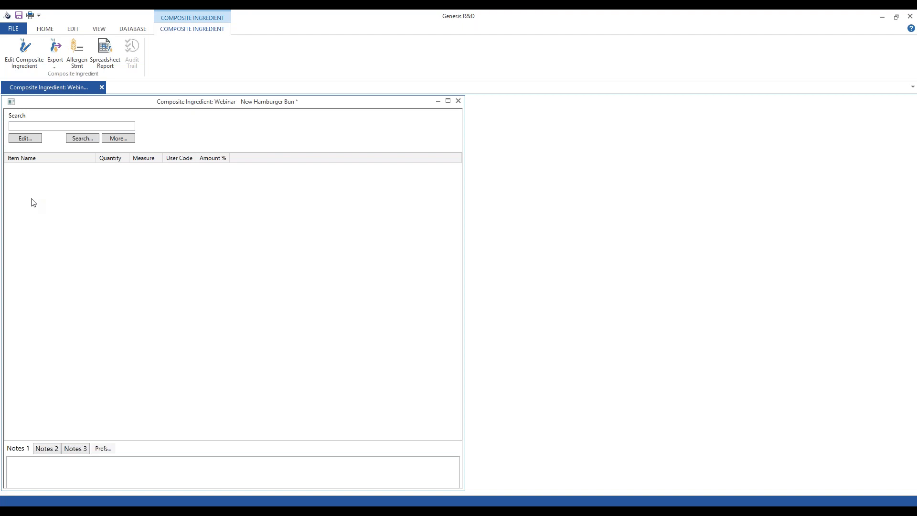
Search the ingredients for "webinar" and add "Webinar - bun, hamburger 1" to the composite ingredient.
{"action": "left_click", "coordinate": [47, 126]}
{"action": "type", "text": "webinar"}
{"action": "key", "text": "Return"}
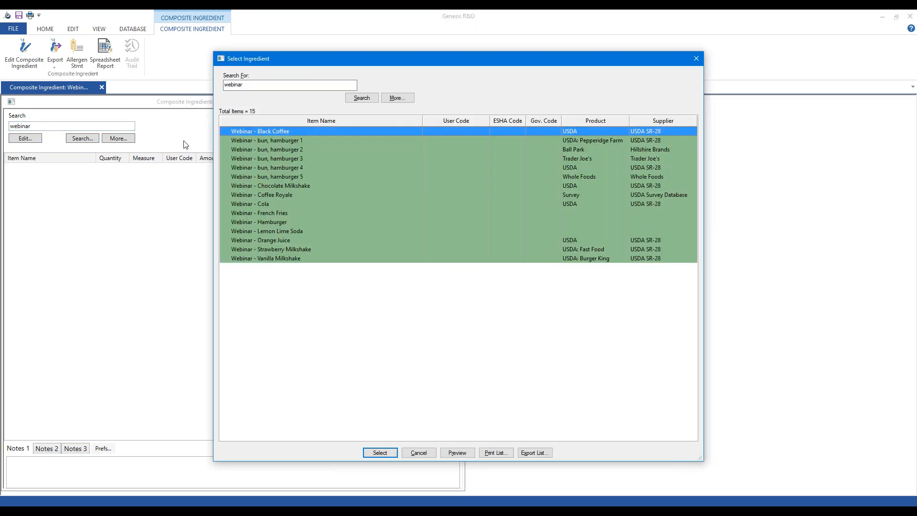
{"action": "left_click", "coordinate": [283, 141]}
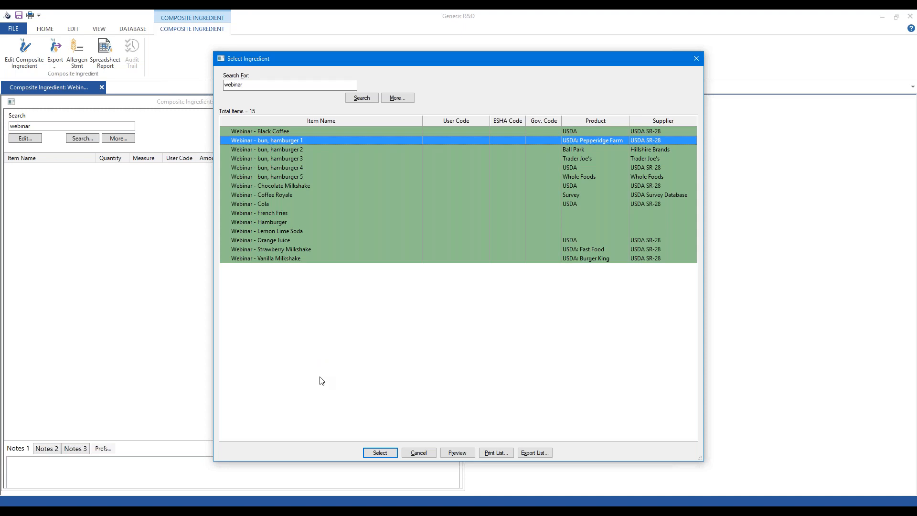
{"action": "left_click", "coordinate": [375, 453]}
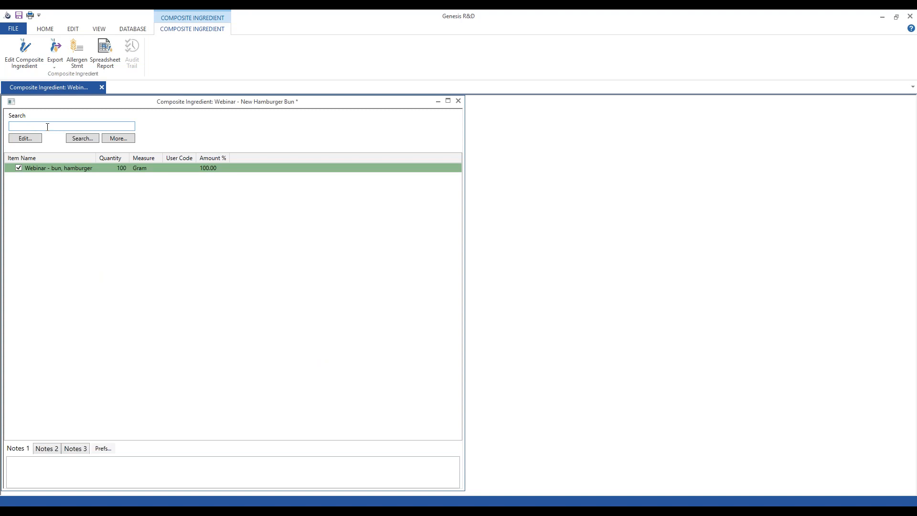
Search for "webinar" again and add "Webinar - bun, hamburger" items 2, 3, 4 and 5 together to the composite ingredient.
{"action": "type", "text": "webinar"}
{"action": "key", "text": "Return"}
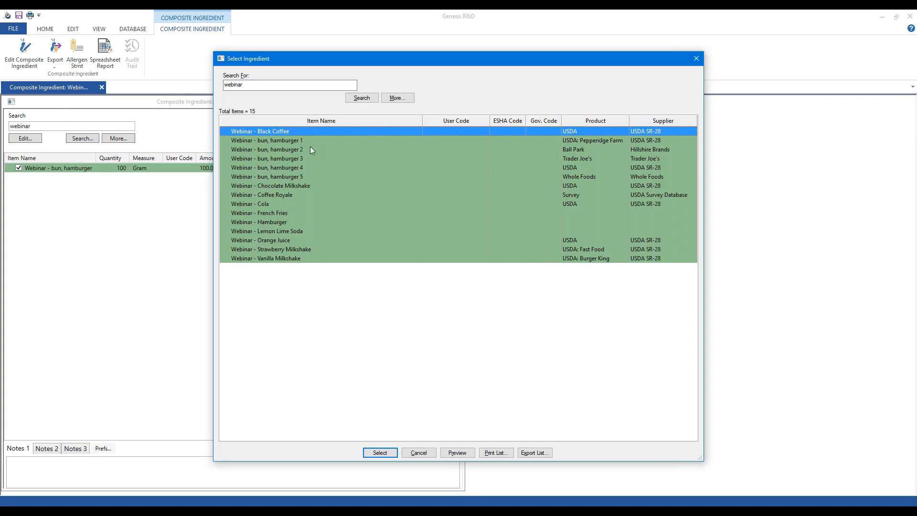
{"action": "key", "text": "Down"}
{"action": "left_click", "coordinate": [298, 179]}
{"action": "left_click", "coordinate": [299, 141]}
{"action": "left_click", "coordinate": [296, 149]}
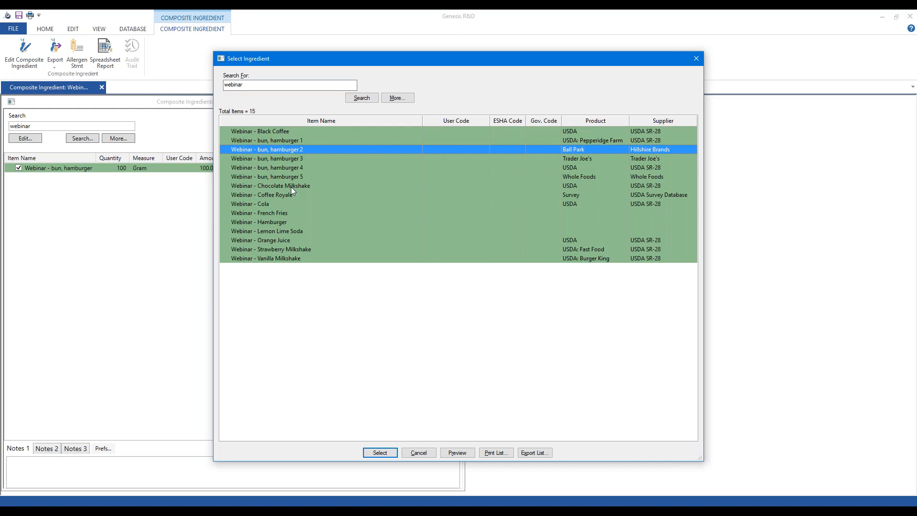
{"action": "left_click", "coordinate": [299, 178], "text": "shift"}
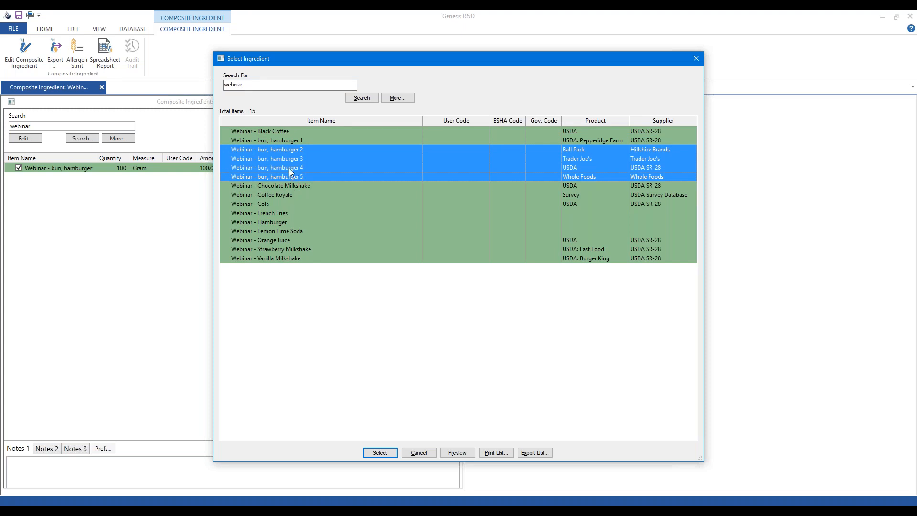
{"action": "left_click", "coordinate": [301, 151]}
{"action": "left_click", "coordinate": [284, 178], "text": "ctrl"}
{"action": "left_click", "coordinate": [288, 167], "text": "ctrl"}
{"action": "left_click", "coordinate": [291, 160], "text": "ctrl"}
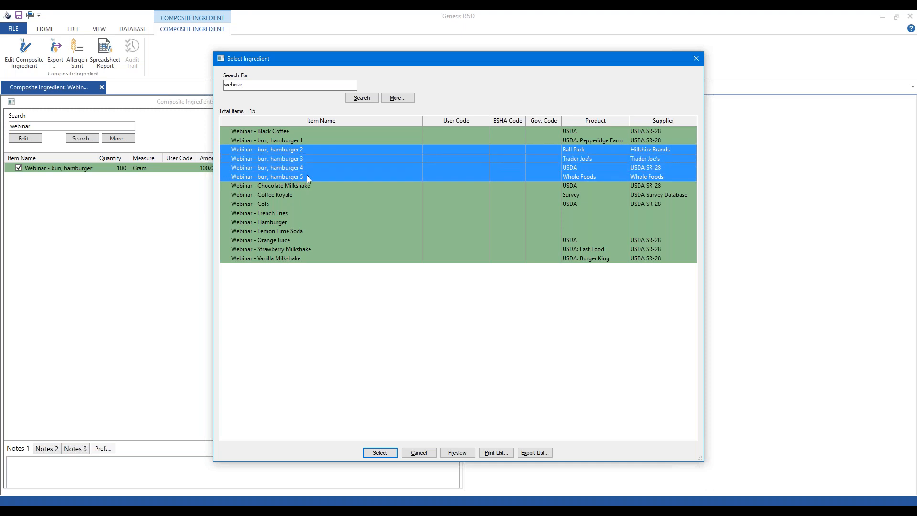
{"action": "left_click", "coordinate": [372, 454]}
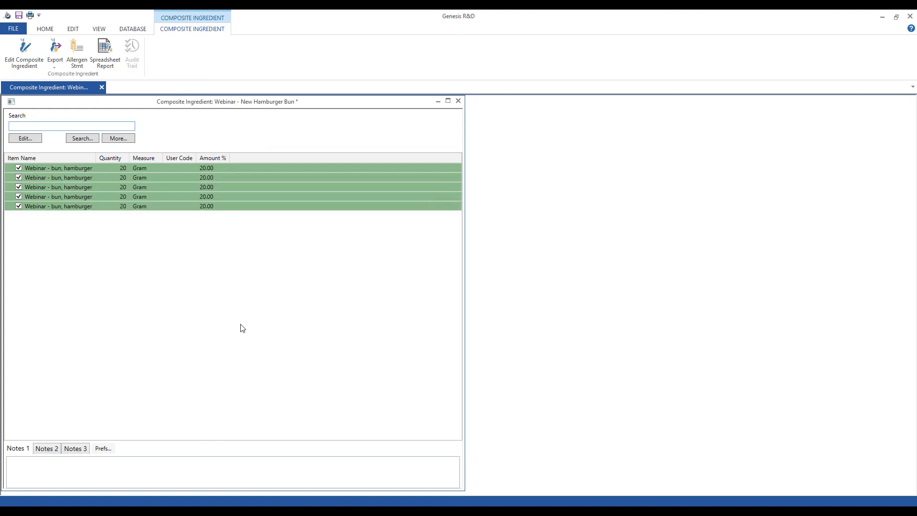
Widen the item name column, exclude "Webinar - bun, hamburger 5" from the composite and include it again.
{"action": "left_click_drag", "start_coordinate": [96, 157], "coordinate": [120, 158]}
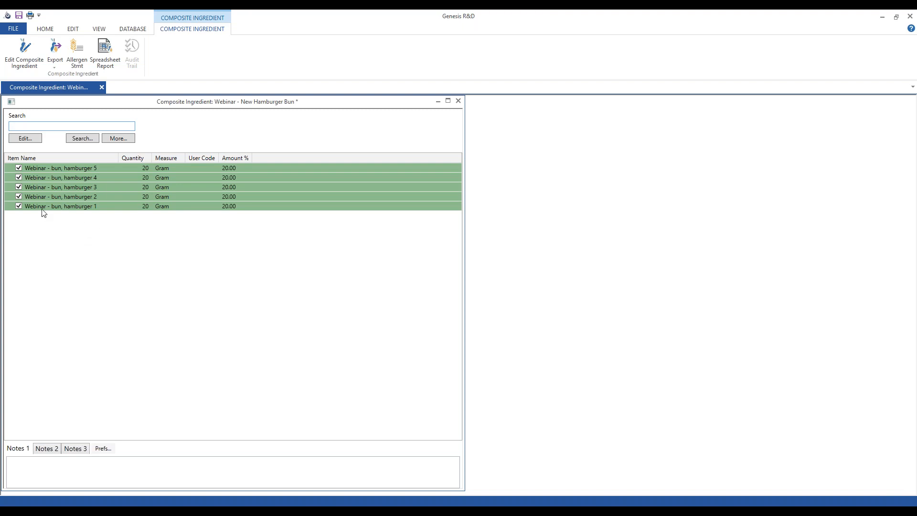
{"action": "left_click", "coordinate": [18, 168]}
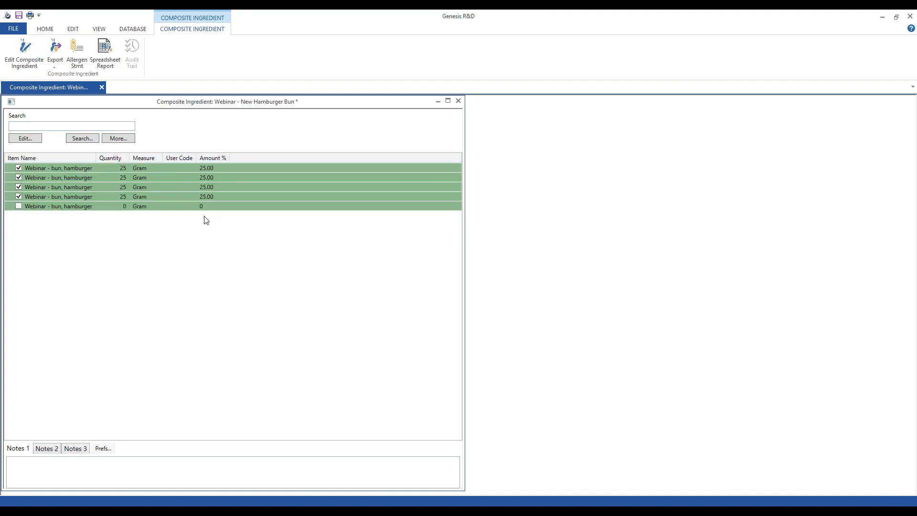
{"action": "double_click", "coordinate": [95, 158]}
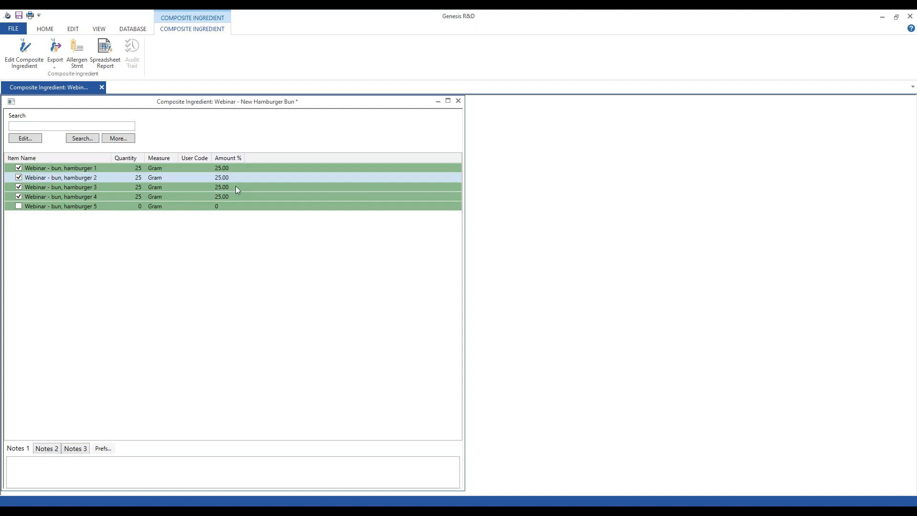
{"action": "left_click", "coordinate": [19, 206]}
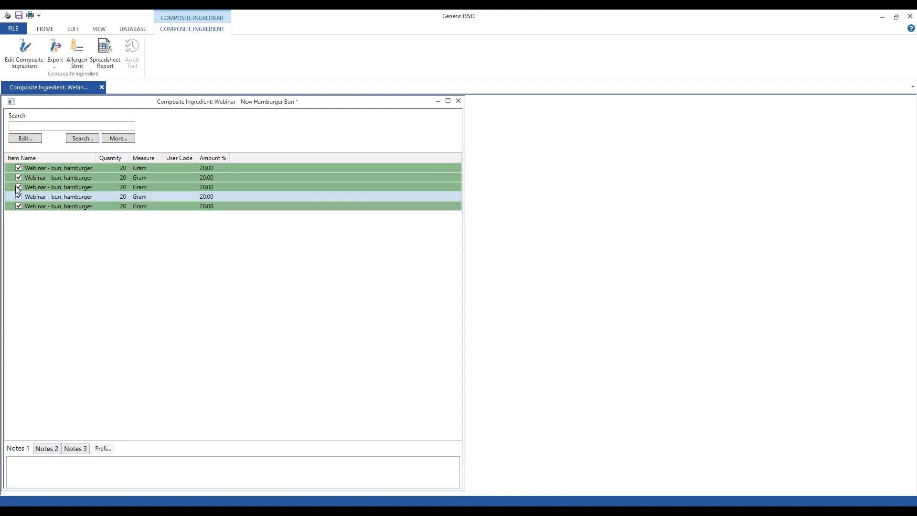
Add a measure of 1 Each = 75 grams to the composite ingredient's yields and measures.
{"action": "left_click", "coordinate": [25, 138]}
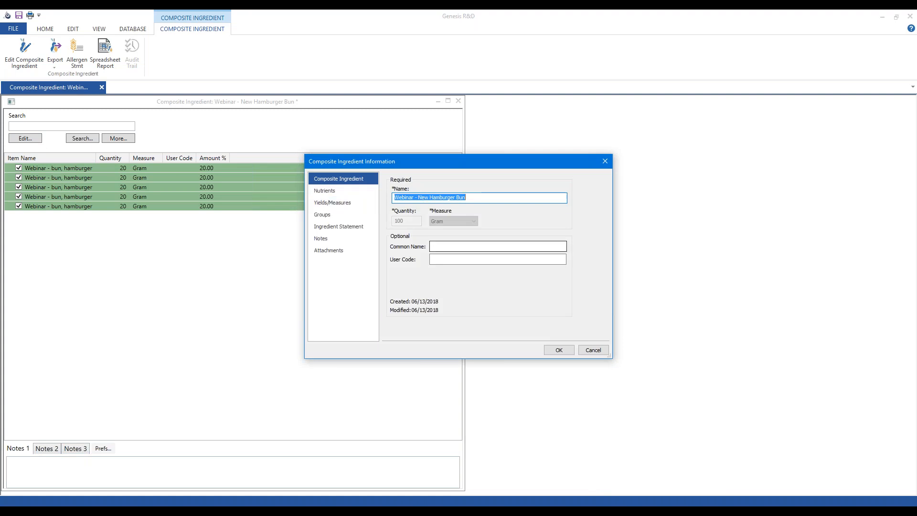
{"action": "left_click", "coordinate": [336, 205]}
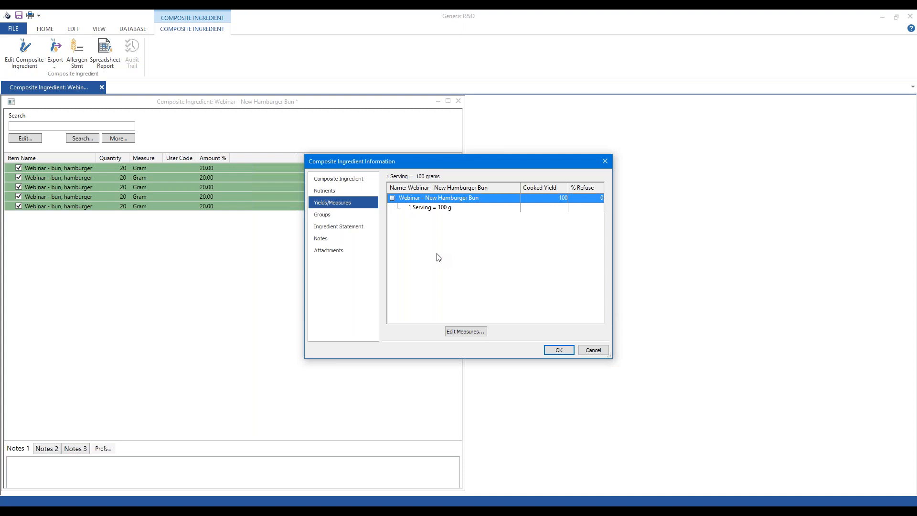
{"action": "left_click", "coordinate": [466, 331]}
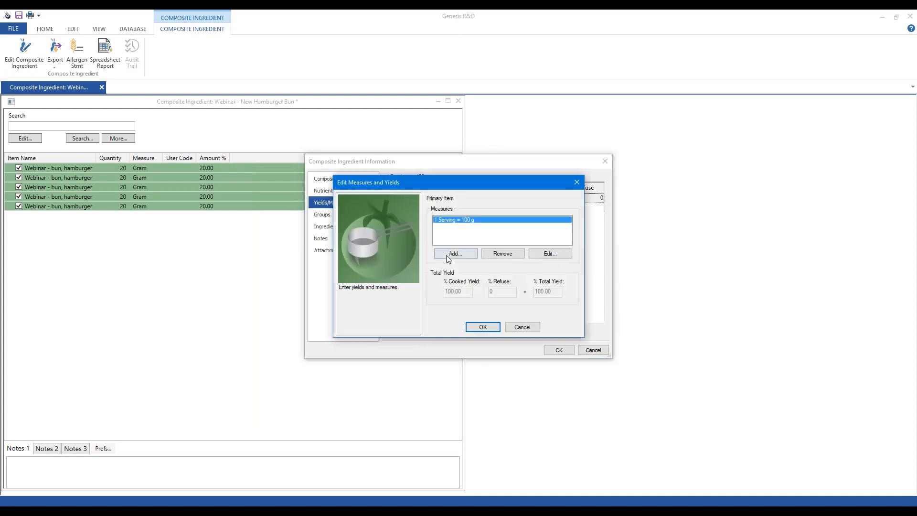
{"action": "left_click", "coordinate": [449, 254]}
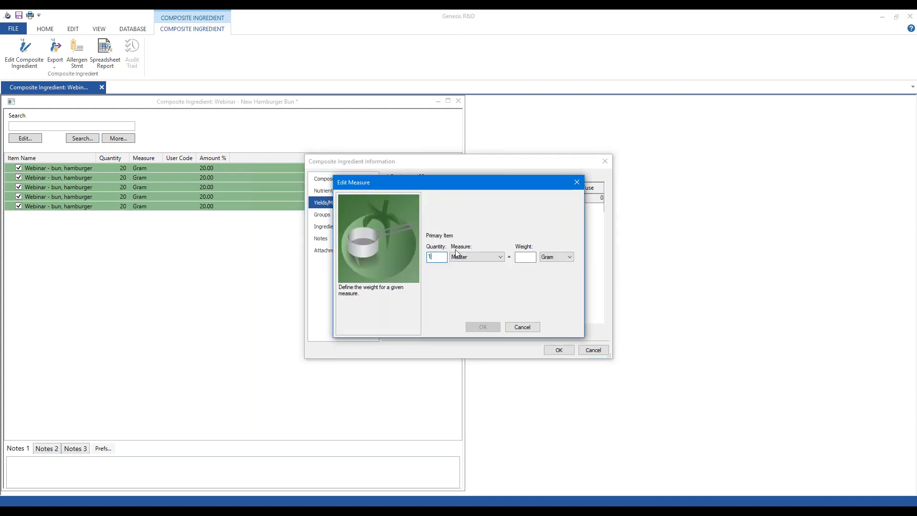
{"action": "left_click", "coordinate": [468, 256]}
{"action": "scroll", "coordinate": [466, 368], "scroll_direction": "down", "scroll_amount": 5}
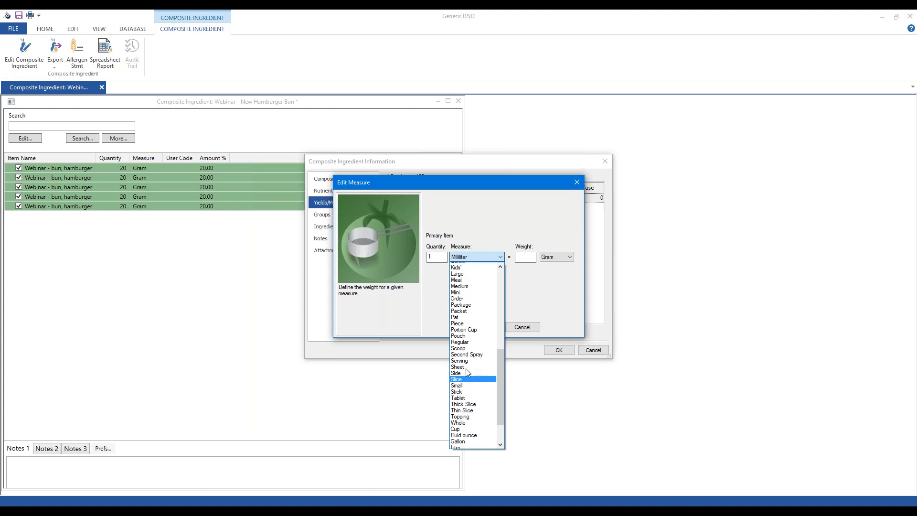
{"action": "scroll", "coordinate": [470, 407], "scroll_direction": "down", "scroll_amount": 2}
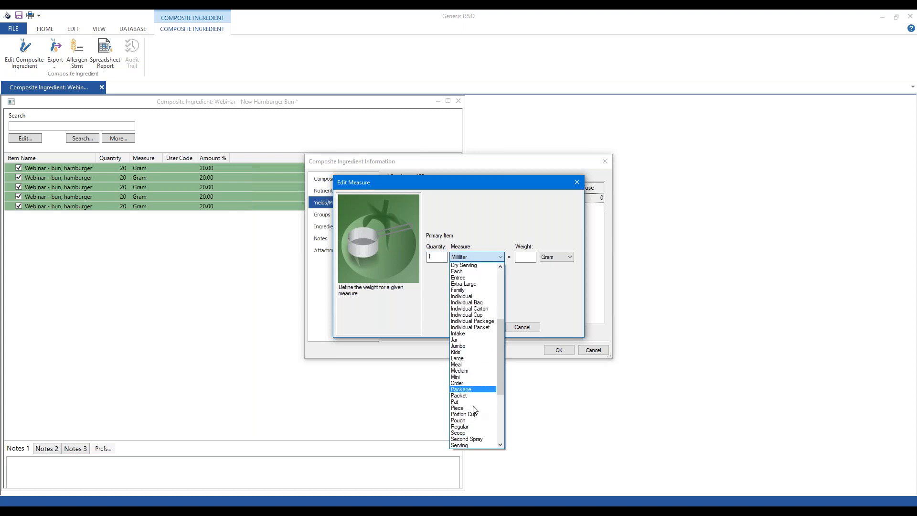
{"action": "scroll", "coordinate": [474, 410], "scroll_direction": "down", "scroll_amount": 5}
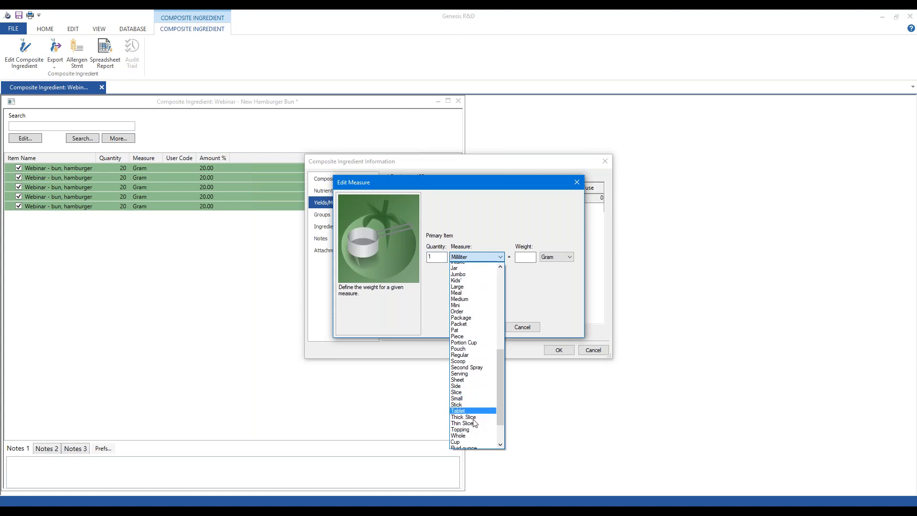
{"action": "scroll", "coordinate": [475, 424], "scroll_direction": "up", "scroll_amount": 8}
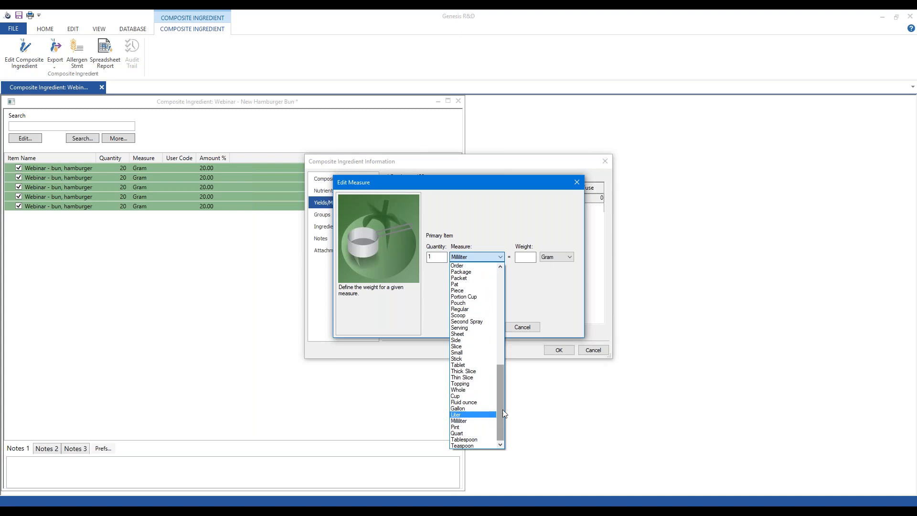
{"action": "scroll", "coordinate": [494, 331], "scroll_direction": "up", "scroll_amount": 3}
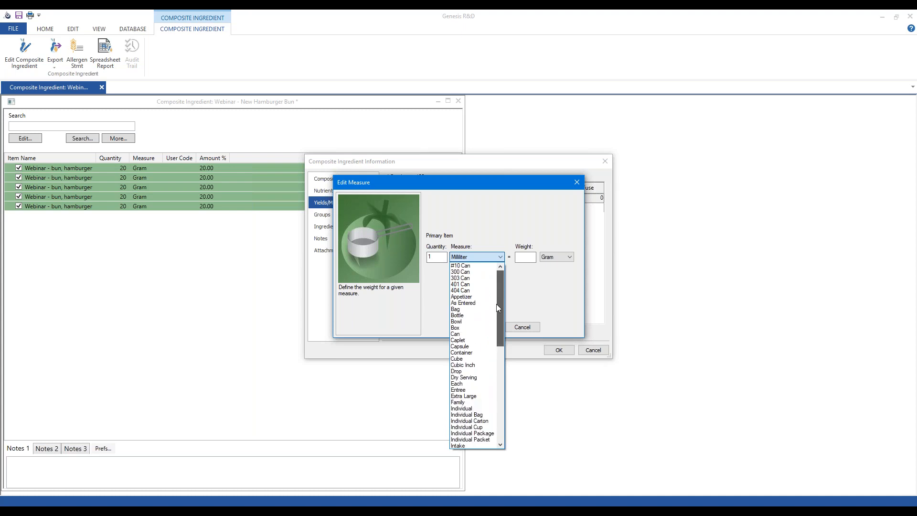
{"action": "left_click", "coordinate": [460, 384]}
{"action": "left_click", "coordinate": [525, 258]}
{"action": "type", "text": "75"}
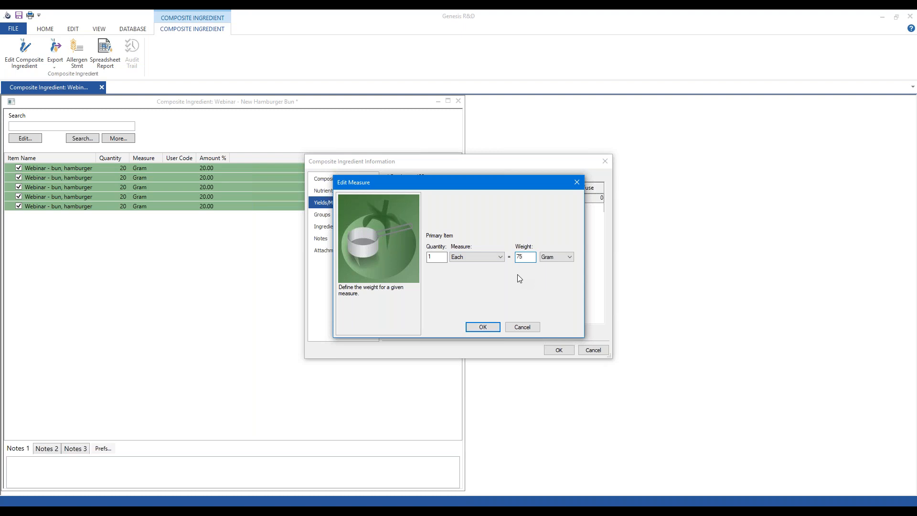
{"action": "left_click", "coordinate": [483, 327]}
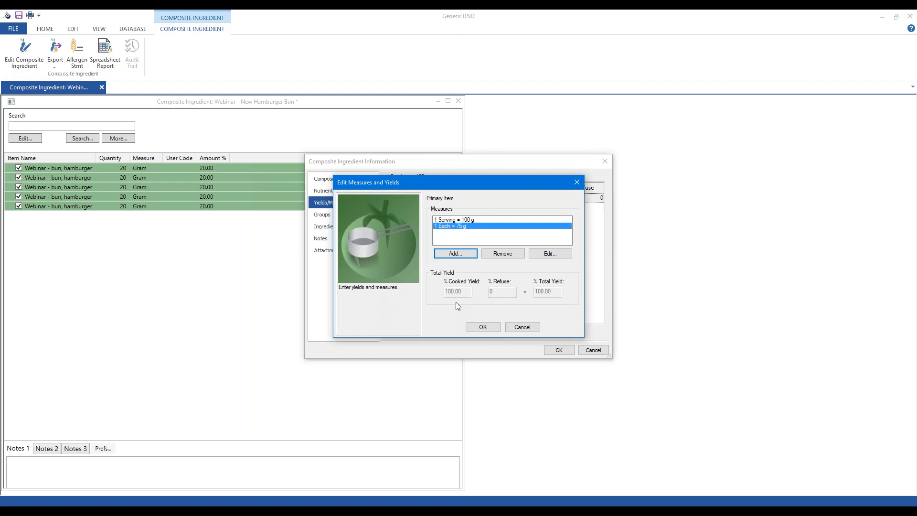
{"action": "left_click", "coordinate": [482, 327]}
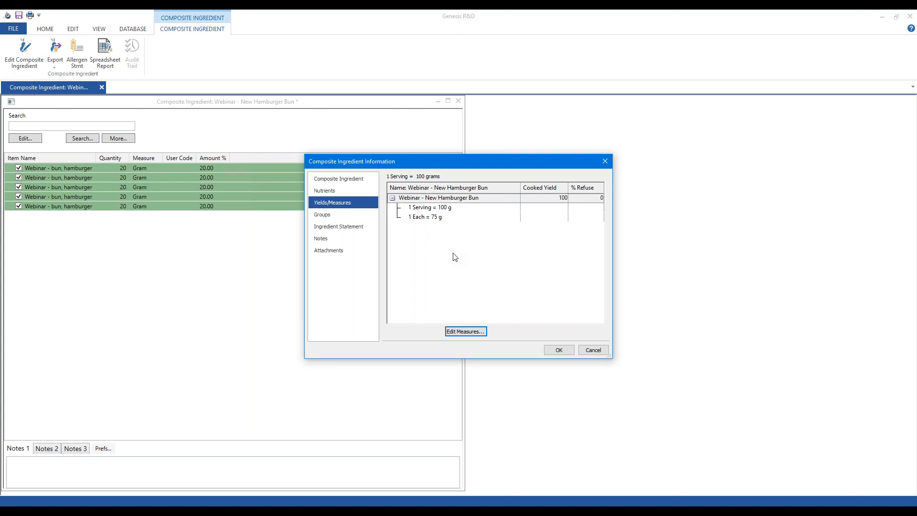
Enter "(Sample ingredient for my bun)" as the composite ingredient's English ingredient statement.
{"action": "left_click", "coordinate": [342, 229]}
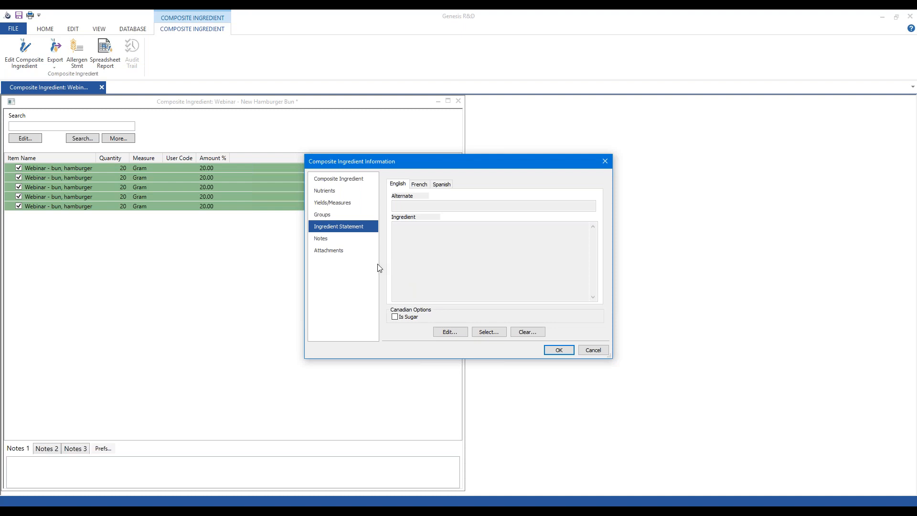
{"action": "left_click", "coordinate": [444, 332]}
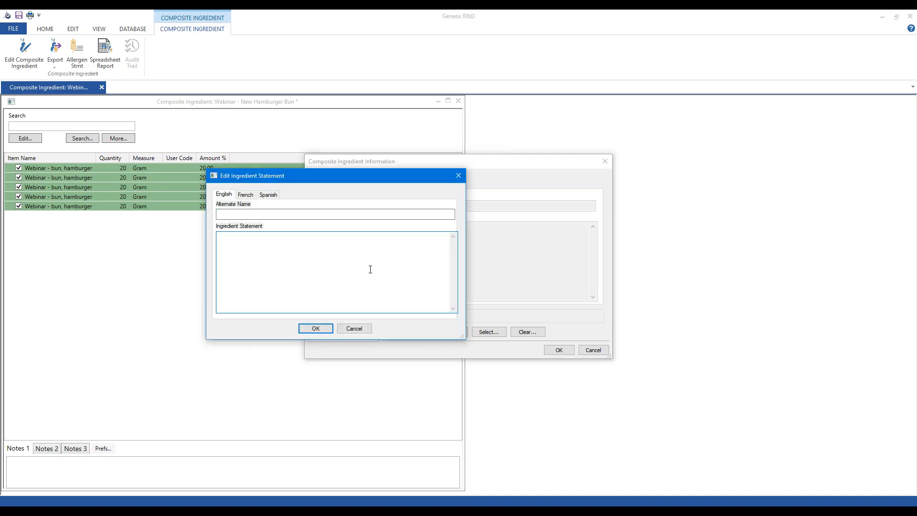
{"action": "type", "text": "(Sample ingredient for my bun"}
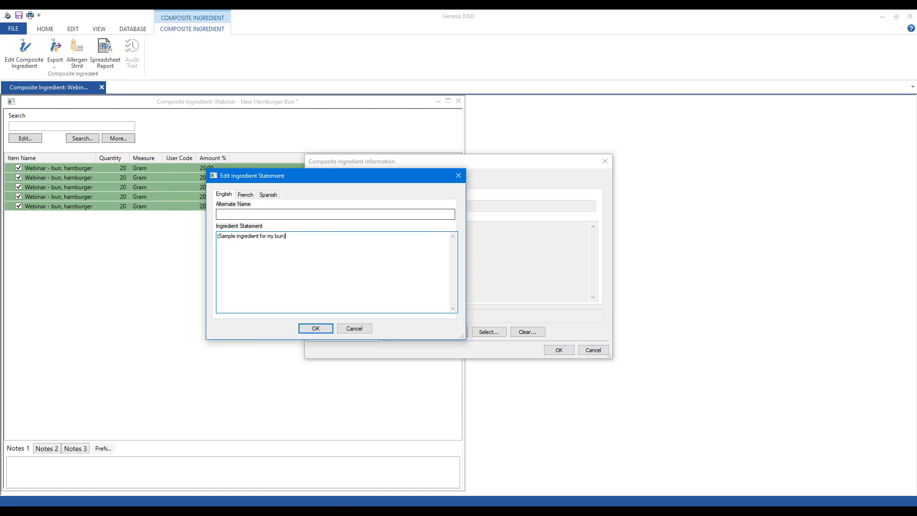
{"action": "left_click", "coordinate": [315, 328]}
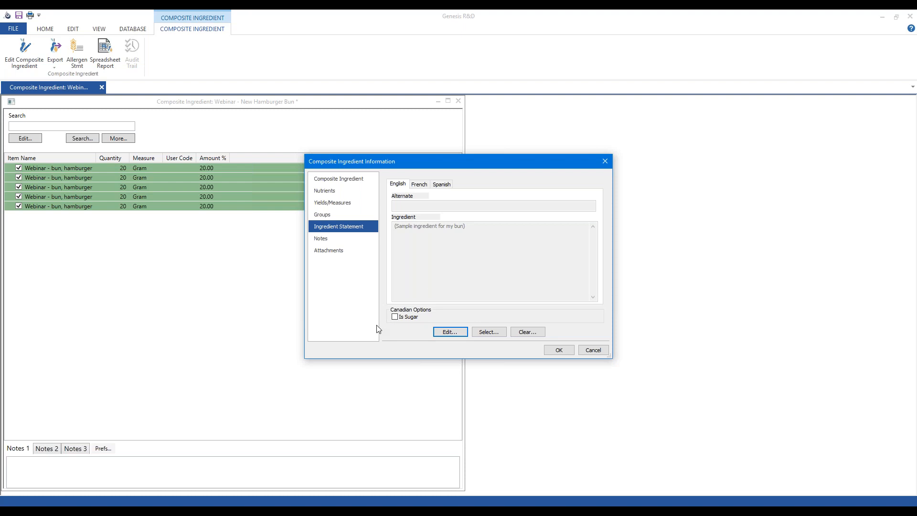
Review the composite ingredient's Notes, Attachments and Ingredient Statement sections, and accept the composite ingredient information.
{"action": "left_click", "coordinate": [322, 240]}
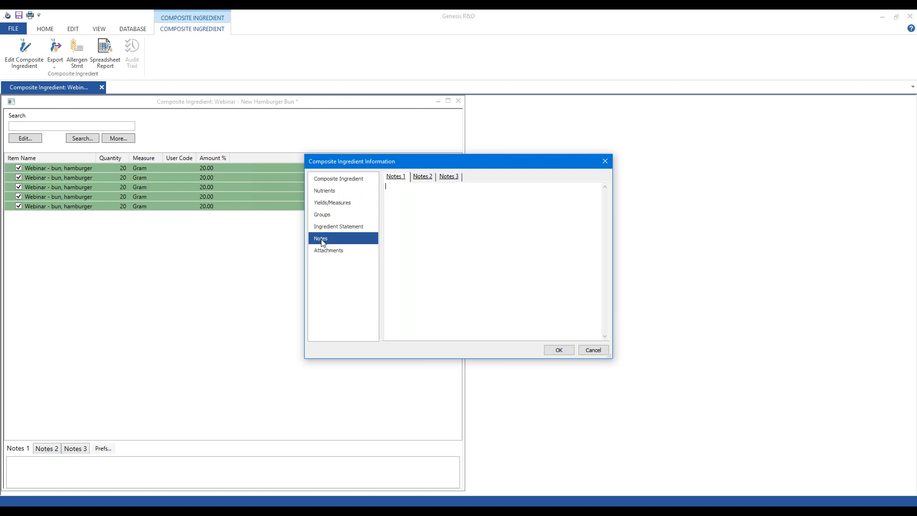
{"action": "left_click", "coordinate": [329, 250]}
{"action": "left_click", "coordinate": [337, 239]}
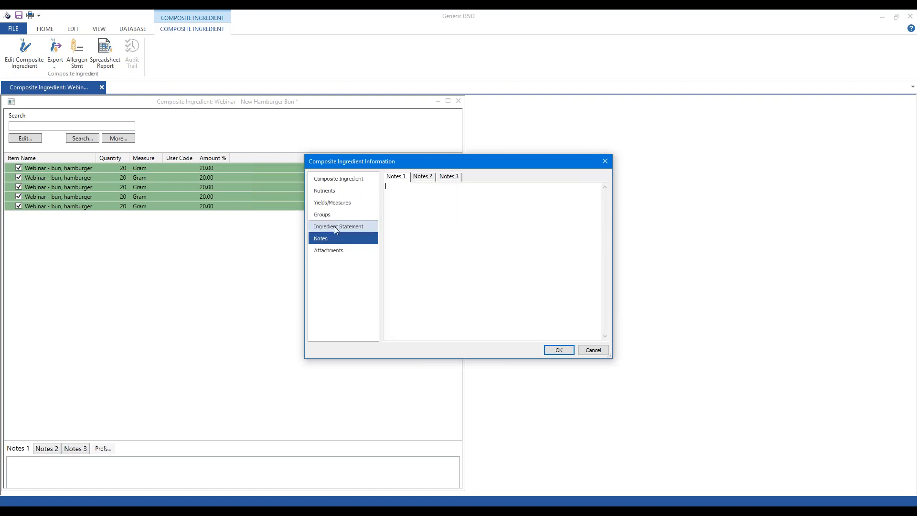
{"action": "left_click", "coordinate": [337, 228]}
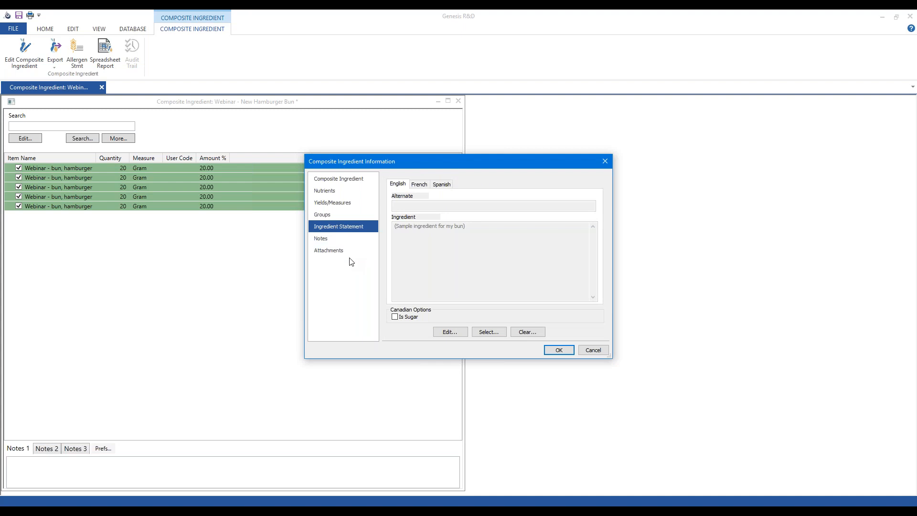
{"action": "left_click", "coordinate": [556, 351]}
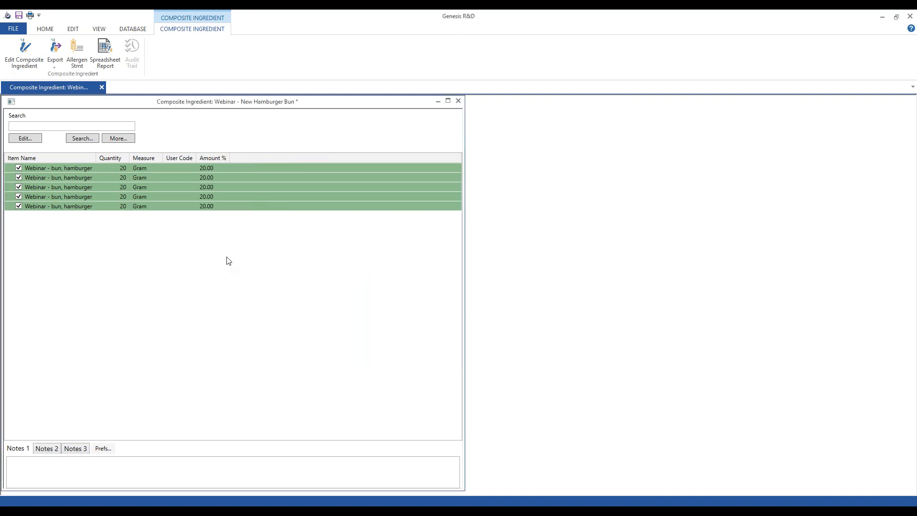
Examine the composite ingredient's allergen assignments and allergen statement, and its nutrient spreadsheet report.
{"action": "left_click", "coordinate": [82, 52]}
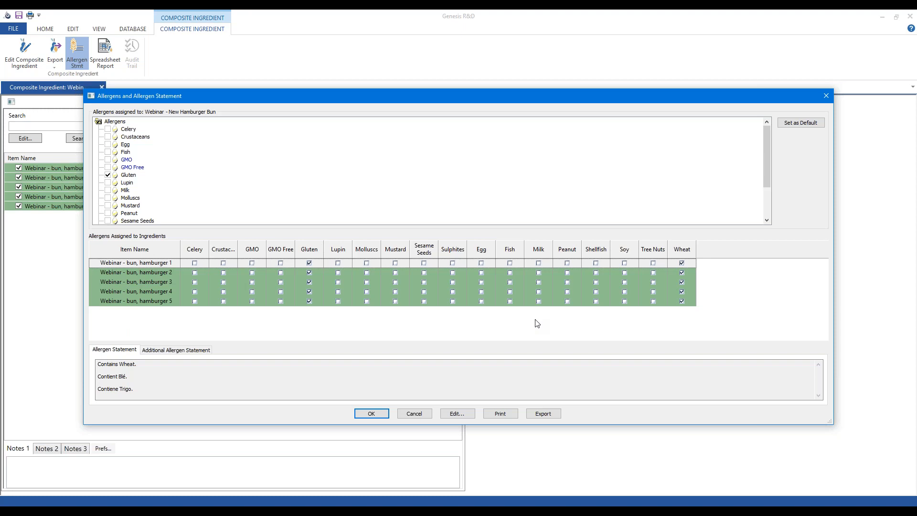
{"action": "scroll", "coordinate": [196, 198], "scroll_direction": "down", "scroll_amount": 1}
{"action": "scroll", "coordinate": [153, 177], "scroll_direction": "up", "scroll_amount": 1}
{"action": "scroll", "coordinate": [153, 177], "scroll_direction": "down", "scroll_amount": 2}
{"action": "left_click", "coordinate": [371, 413]}
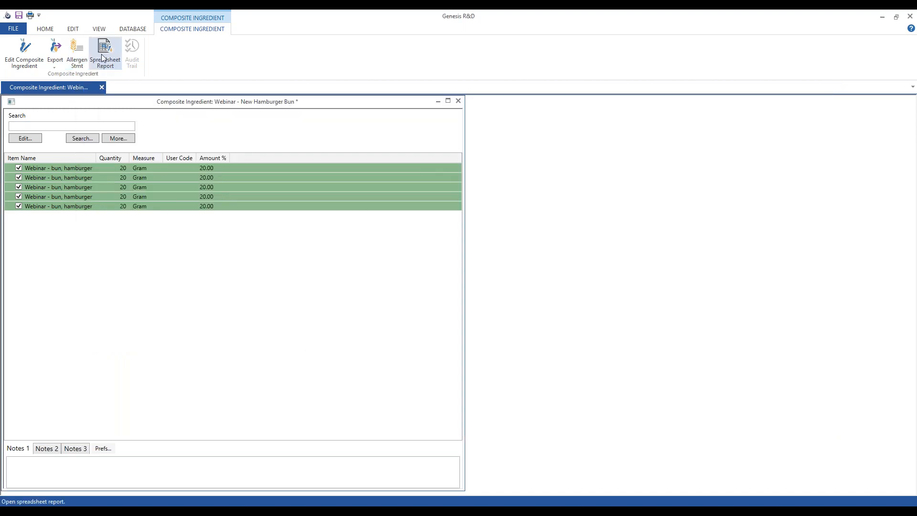
{"action": "left_click", "coordinate": [105, 48]}
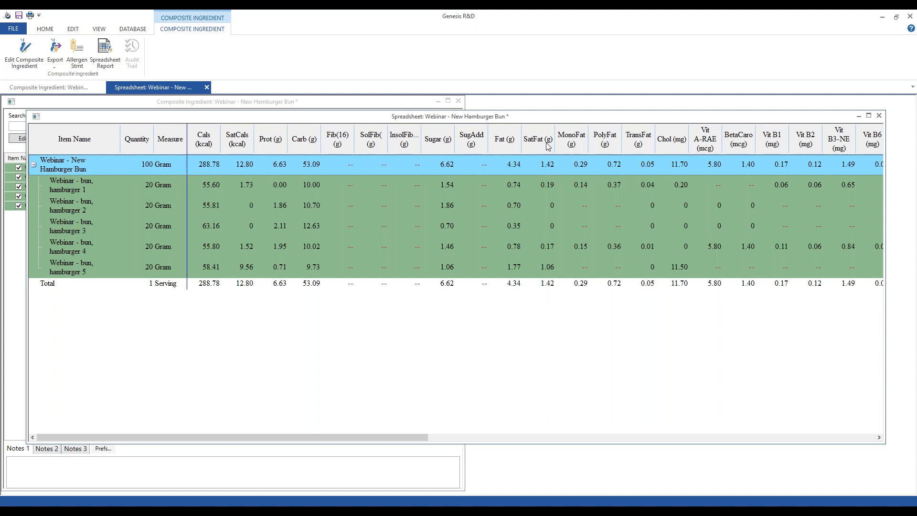
{"action": "left_click", "coordinate": [878, 116]}
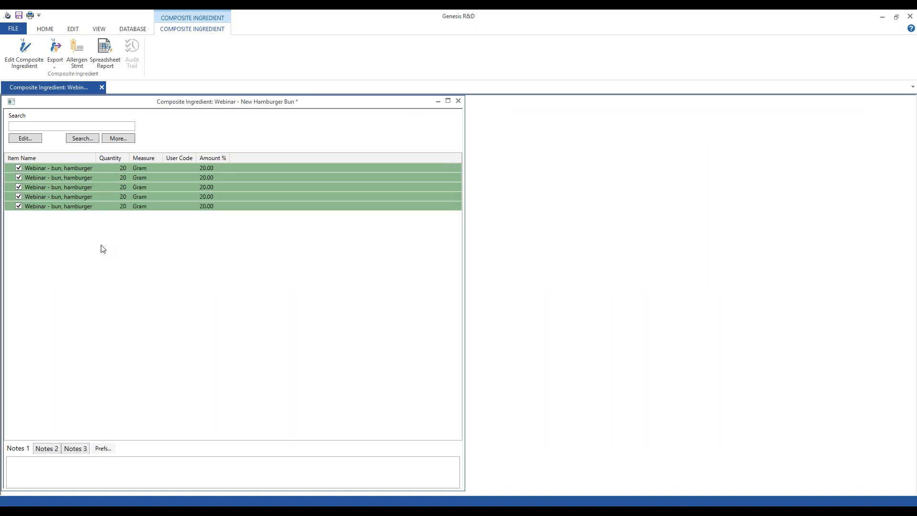
Save the composite ingredient as "Webinar - New Hamburger Bun" and close it.
{"action": "left_click", "coordinate": [18, 16]}
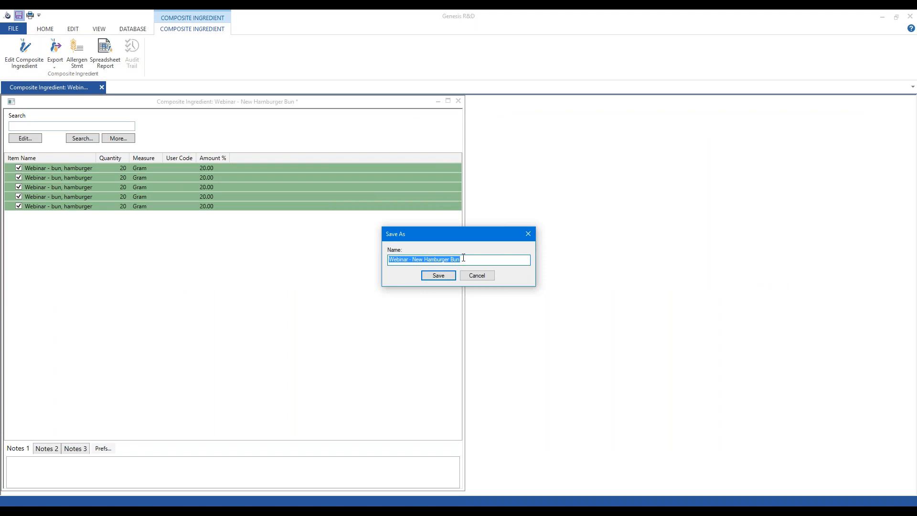
{"action": "left_click", "coordinate": [437, 279]}
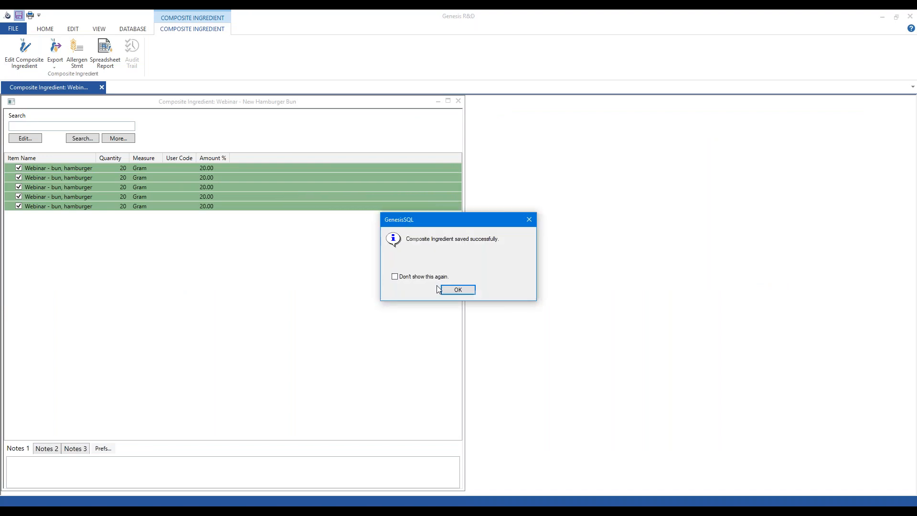
{"action": "left_click", "coordinate": [454, 290]}
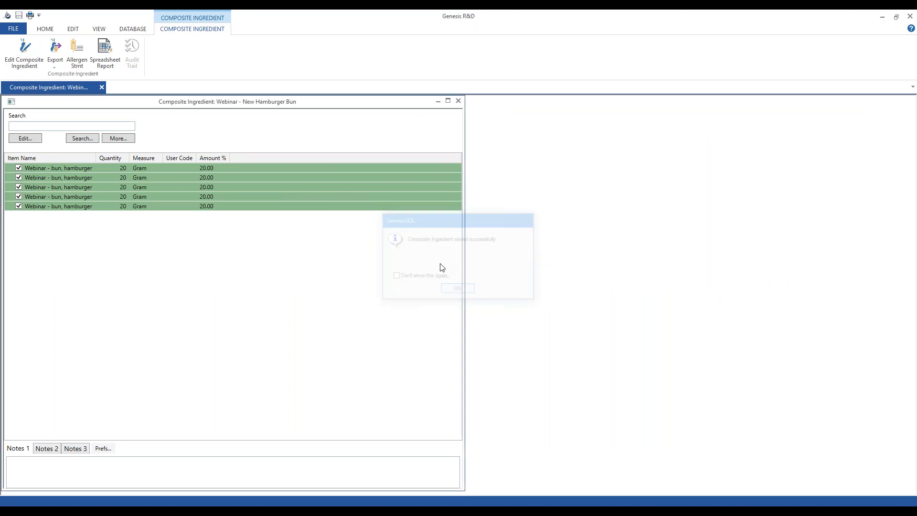
{"action": "left_click", "coordinate": [457, 101]}
Search the recipes for "webinar", open "Webinar - Cheeseburger" and widen its Measure column.
{"action": "left_click", "coordinate": [42, 67]}
{"action": "left_click", "coordinate": [48, 76]}
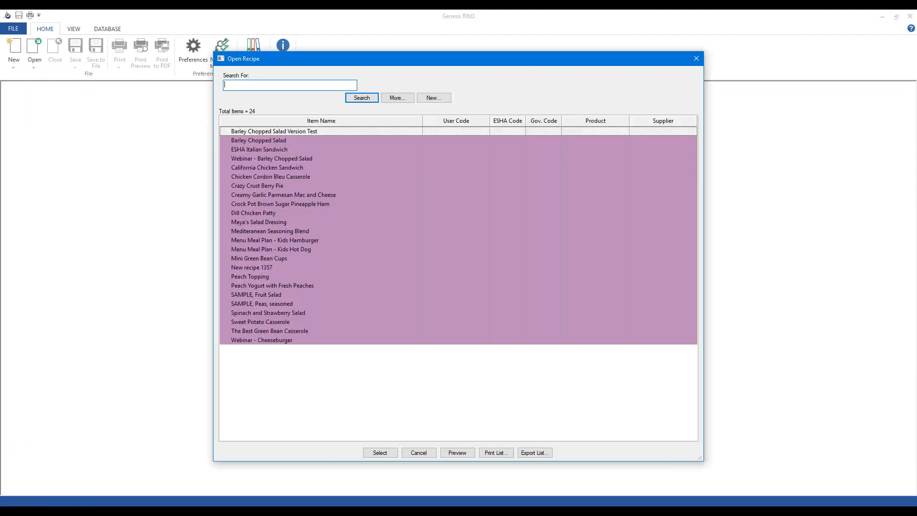
{"action": "type", "text": "webinar"}
{"action": "key", "text": "Return"}
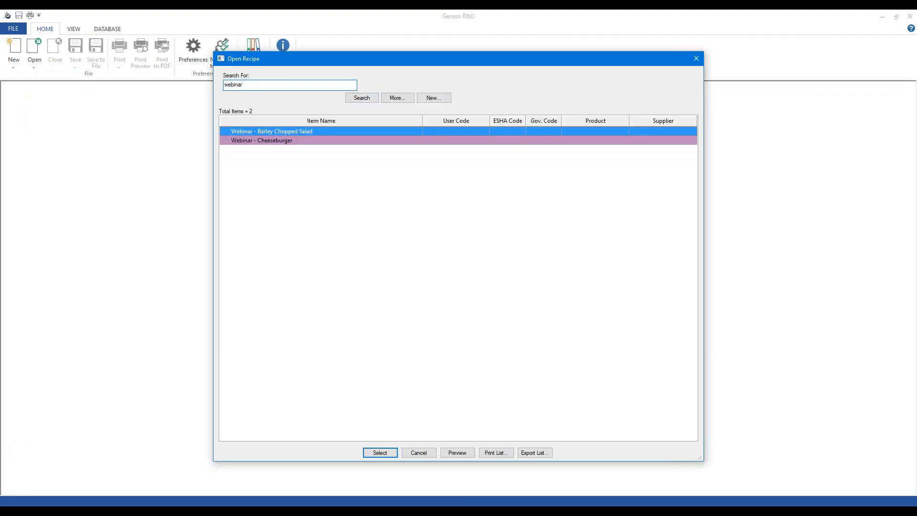
{"action": "left_click", "coordinate": [269, 143]}
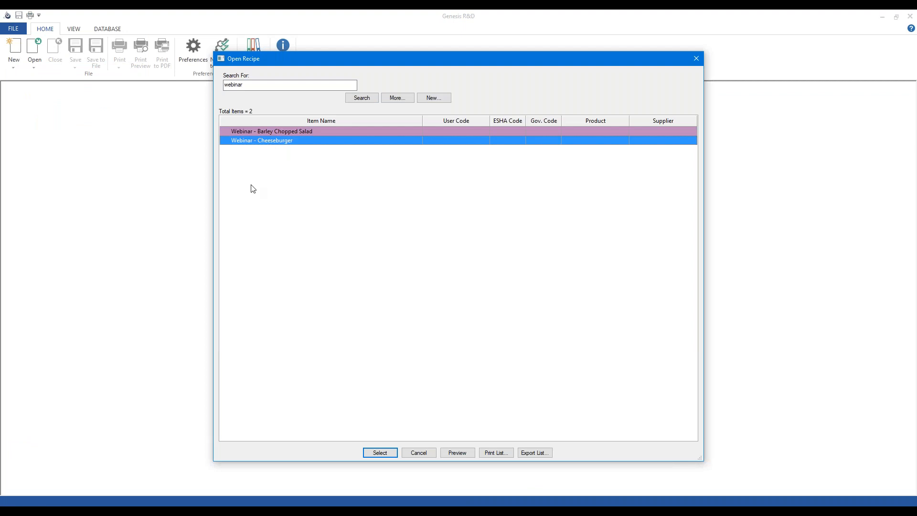
{"action": "left_click", "coordinate": [390, 457]}
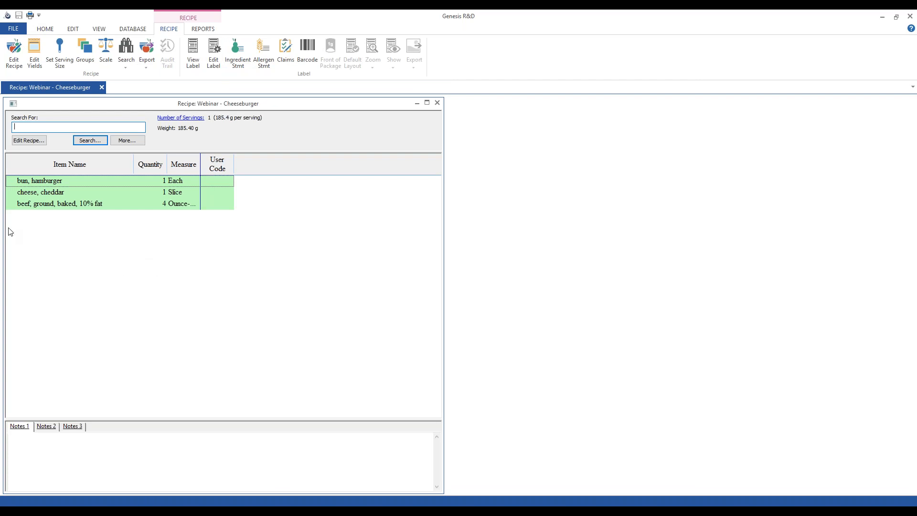
{"action": "left_click_drag", "start_coordinate": [200, 165], "coordinate": [228, 165]}
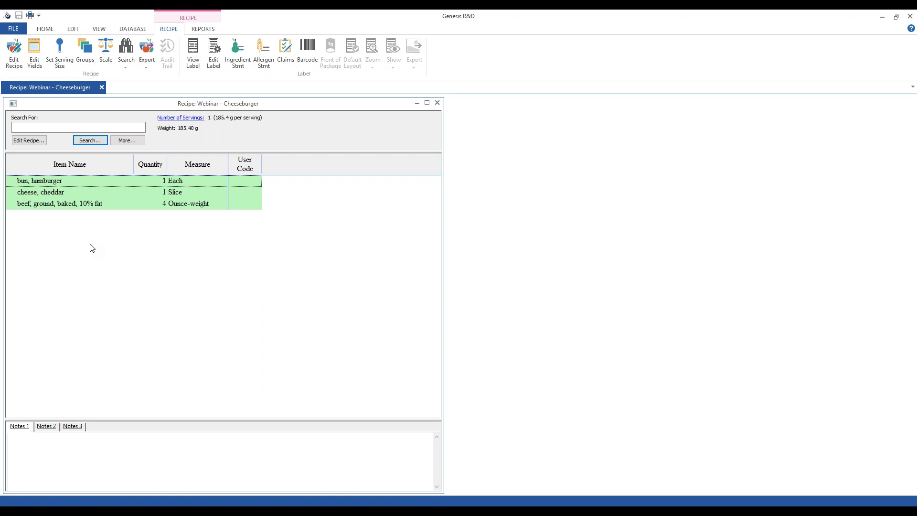
Search for "webinar" and add 1 Each of "Webinar - New Hamburger Bun" to the cheeseburger recipe as an additional item.
{"action": "left_click", "coordinate": [37, 124]}
{"action": "type", "text": "webinar"}
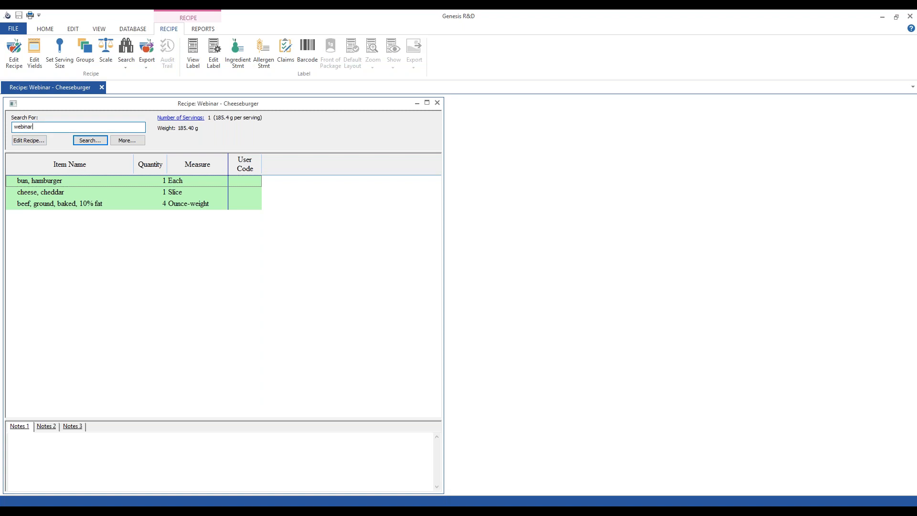
{"action": "key", "text": "Return"}
{"action": "left_click", "coordinate": [272, 213]}
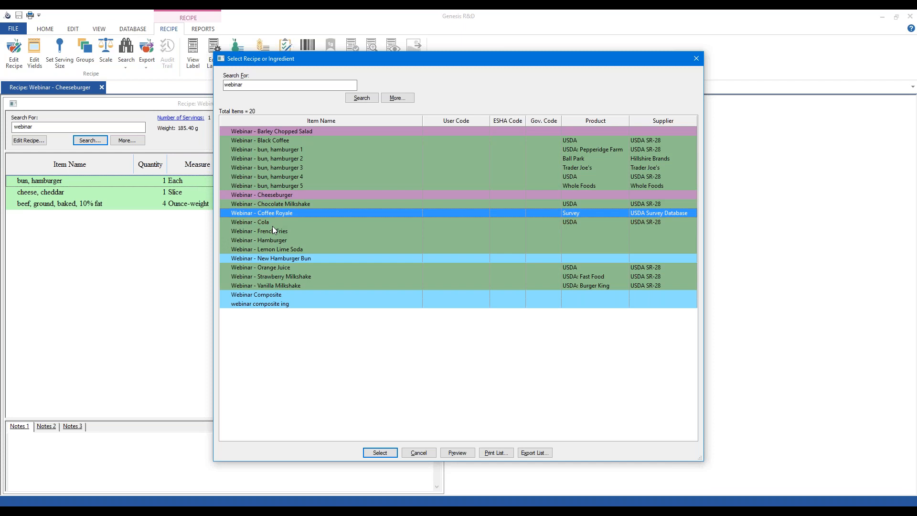
{"action": "left_click", "coordinate": [282, 258]}
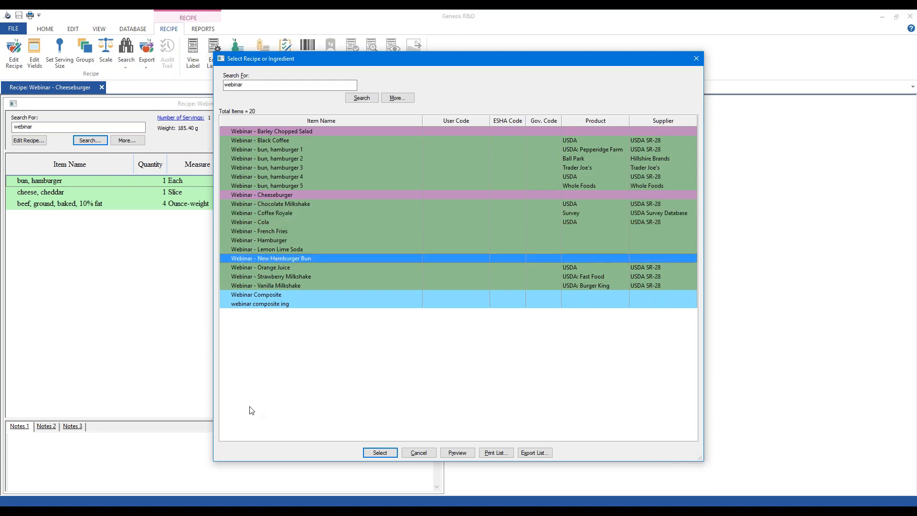
{"action": "left_click", "coordinate": [378, 452]}
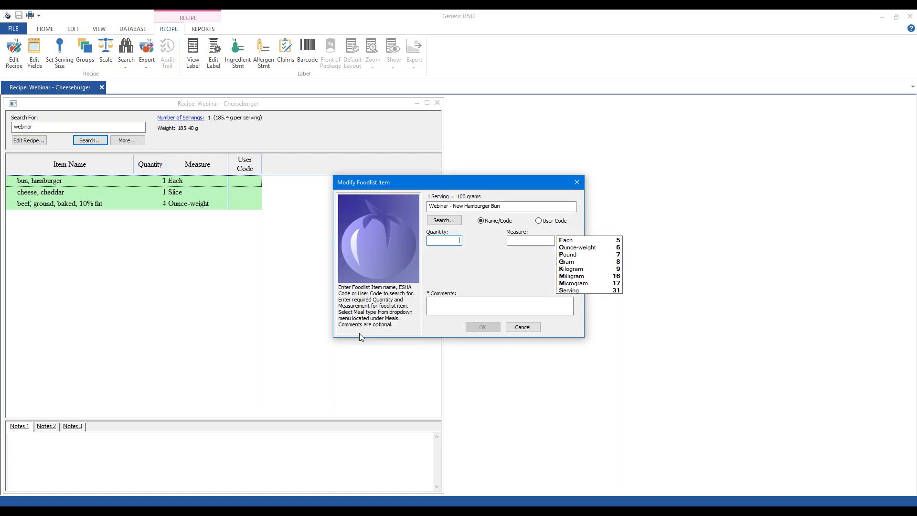
{"action": "left_click", "coordinate": [574, 241]}
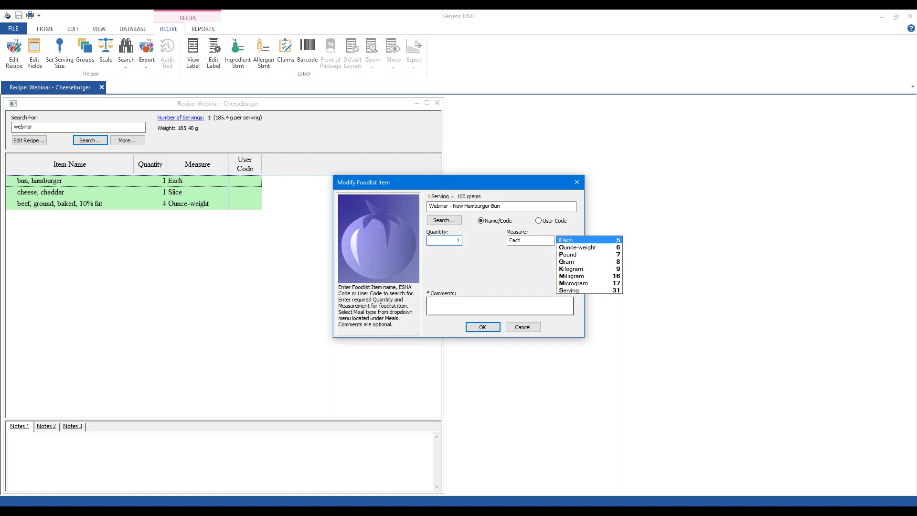
{"action": "left_click", "coordinate": [483, 326]}
Delete the added "Webinar - New Hamburger Bun" item from the cheeseburger recipe.
{"action": "left_click", "coordinate": [43, 213]}
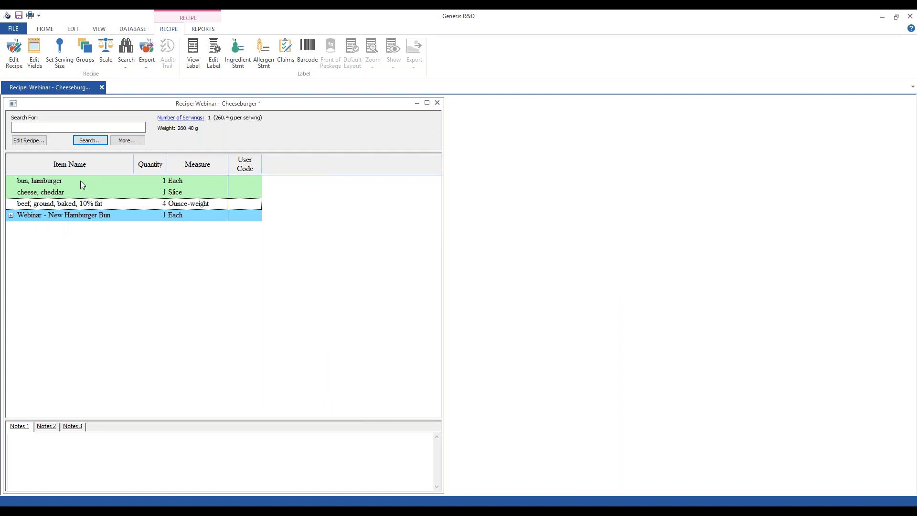
{"action": "left_click", "coordinate": [29, 218]}
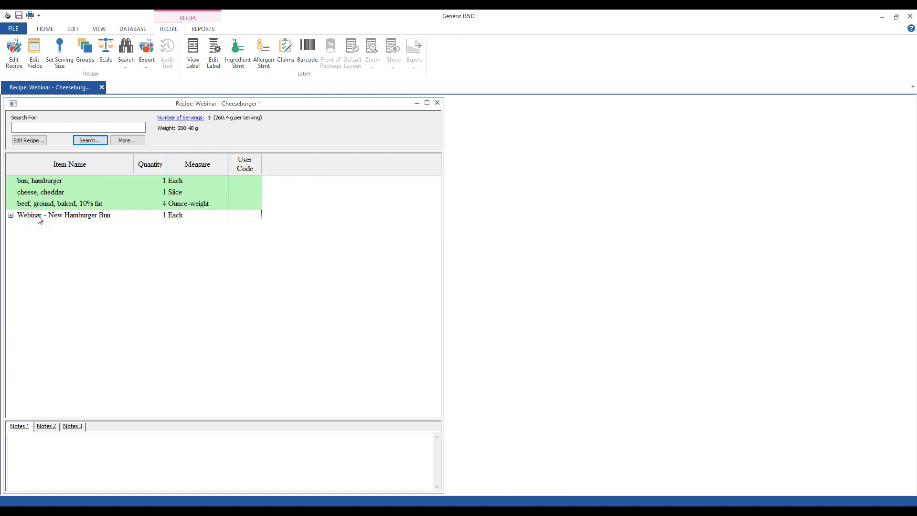
{"action": "key", "text": "Delete"}
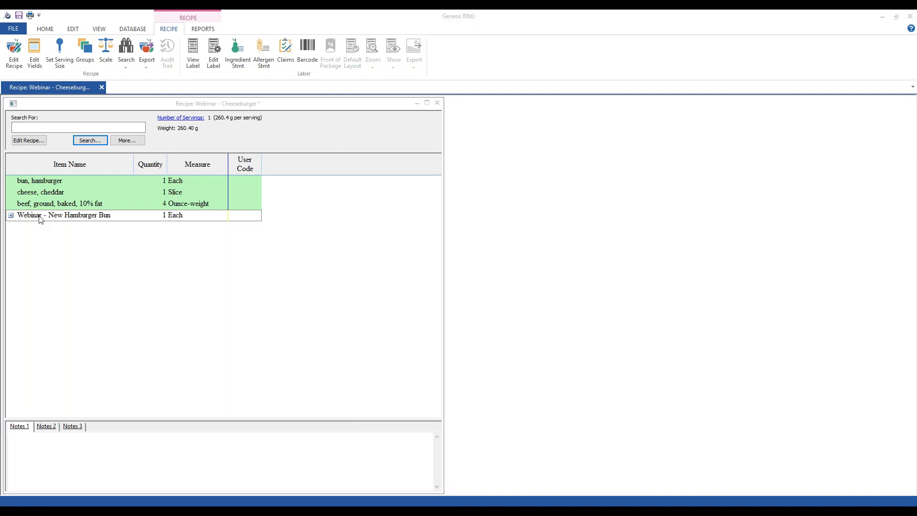
{"action": "key", "text": "Return"}
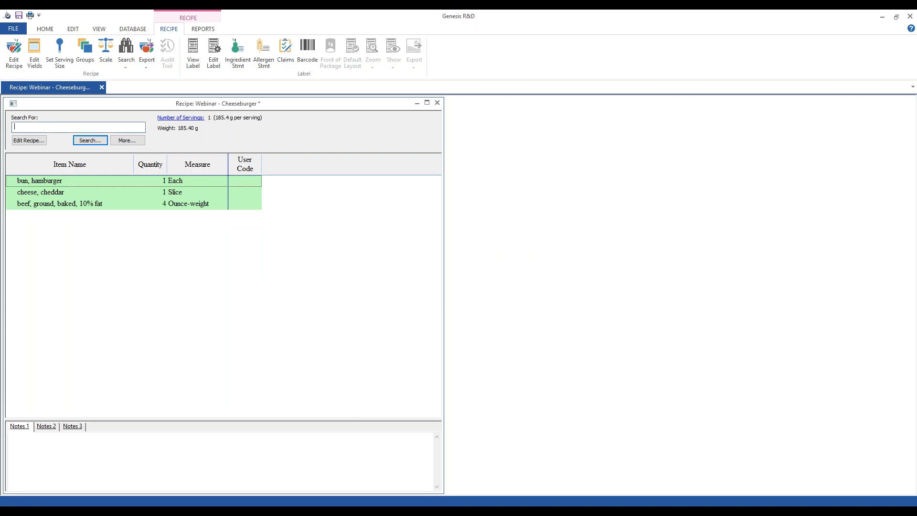
Modify the recipe's "bun, hamburger" item, replacing it with 1 Each of "Webinar - New Hamburger Bun" found by searching for "webinar".
{"action": "left_click", "coordinate": [56, 182]}
{"action": "right_click", "coordinate": [44, 182]}
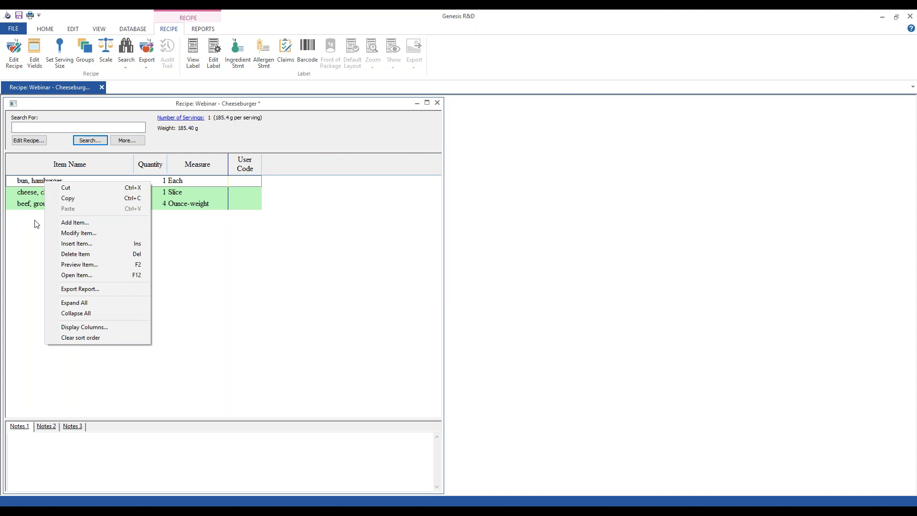
{"action": "left_click", "coordinate": [50, 233]}
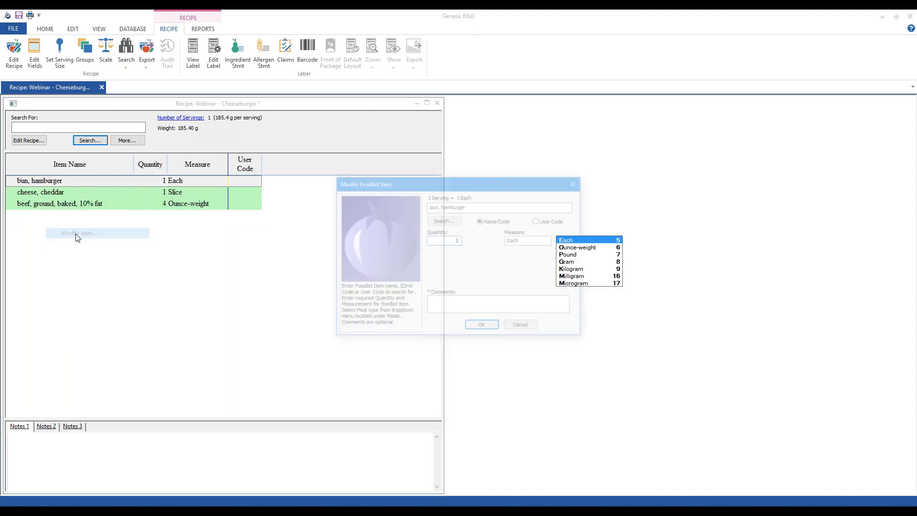
{"action": "left_click_drag", "start_coordinate": [472, 206], "coordinate": [427, 206]}
{"action": "type", "text": "w"}
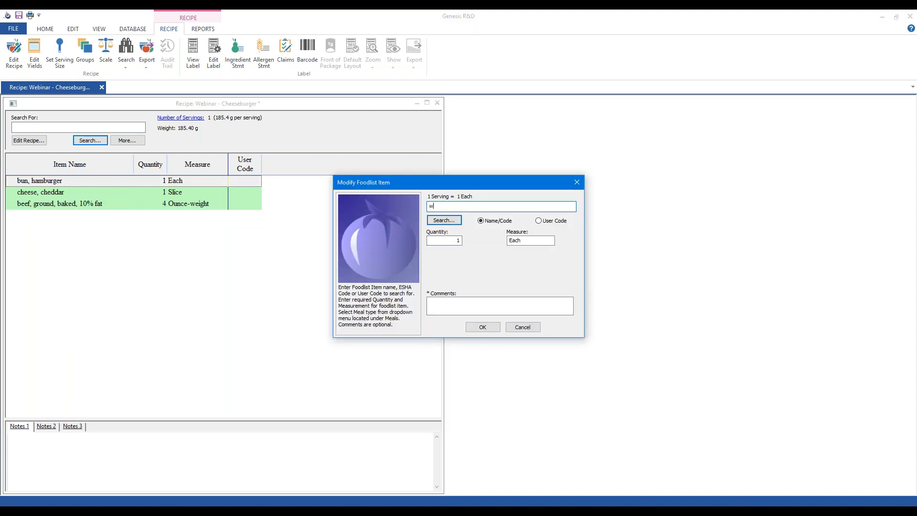
{"action": "type", "text": "ebinar"}
{"action": "left_click", "coordinate": [443, 220]}
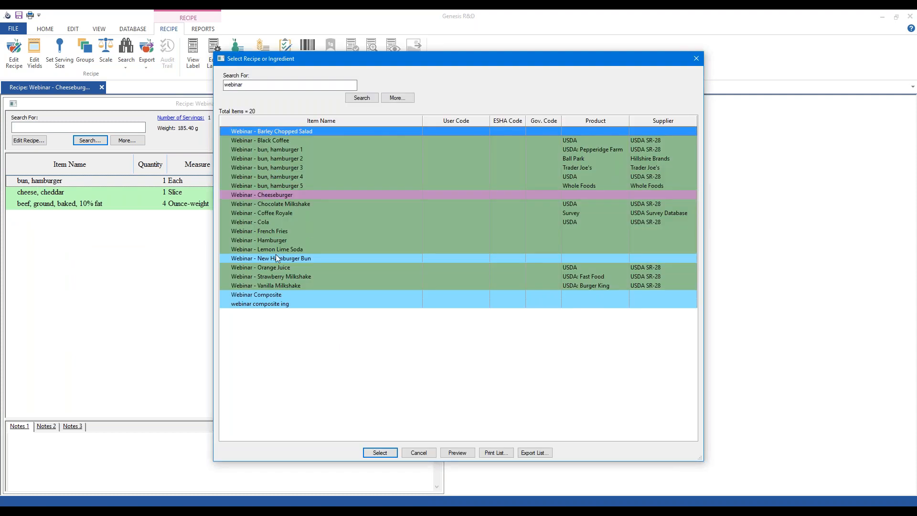
{"action": "left_click", "coordinate": [276, 258]}
{"action": "left_click", "coordinate": [380, 452]}
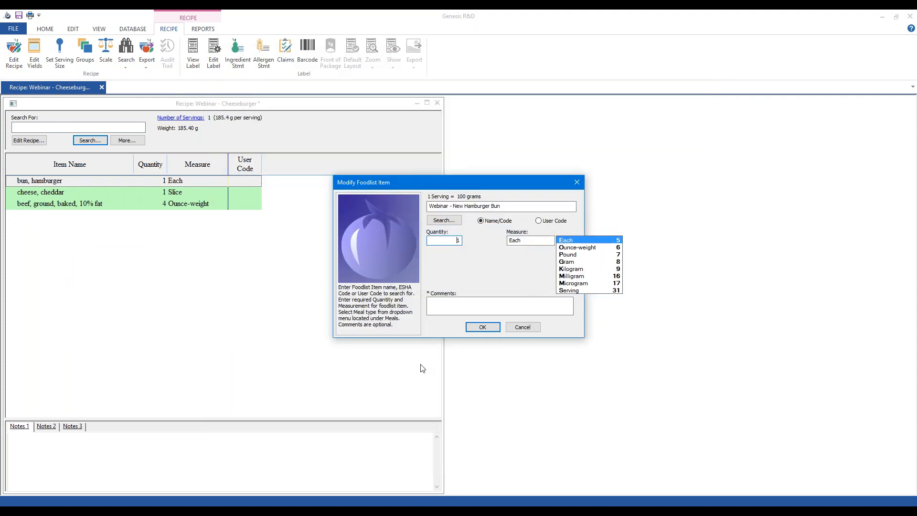
{"action": "key", "text": "Tab"}
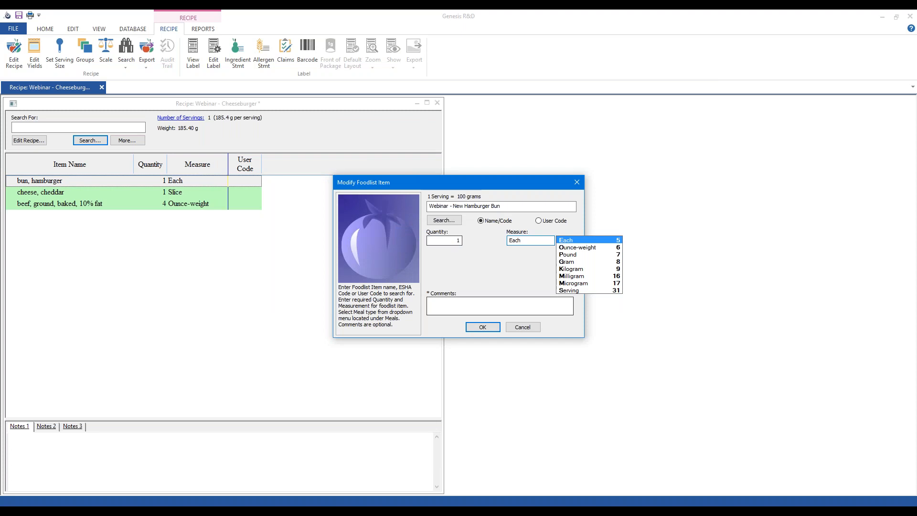
{"action": "key", "text": "Return"}
{"action": "key", "text": "Return"}
Expand "Webinar - New Hamburger Bun" in the recipe to view its component buns, and switch to the PowerPoint slide show.
{"action": "left_click", "coordinate": [66, 205]}
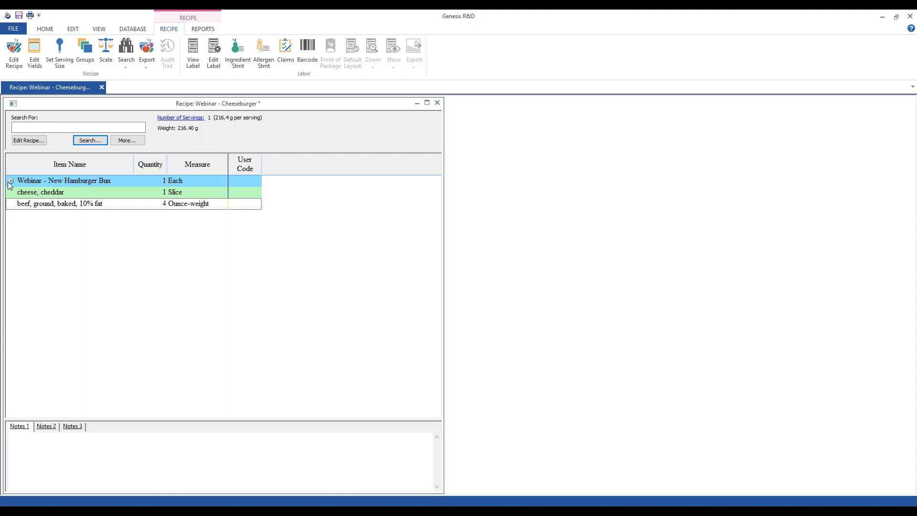
{"action": "left_click", "coordinate": [10, 181]}
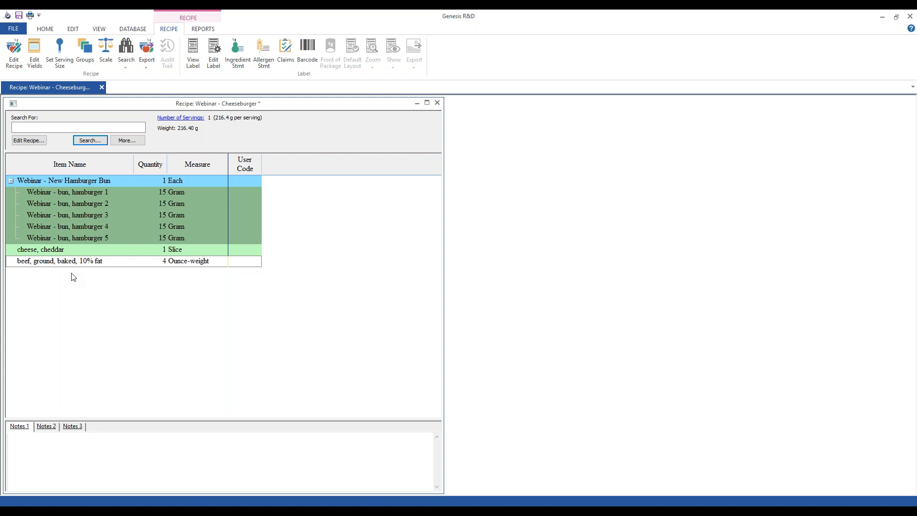
{"action": "key", "text": "alt+Tab"}
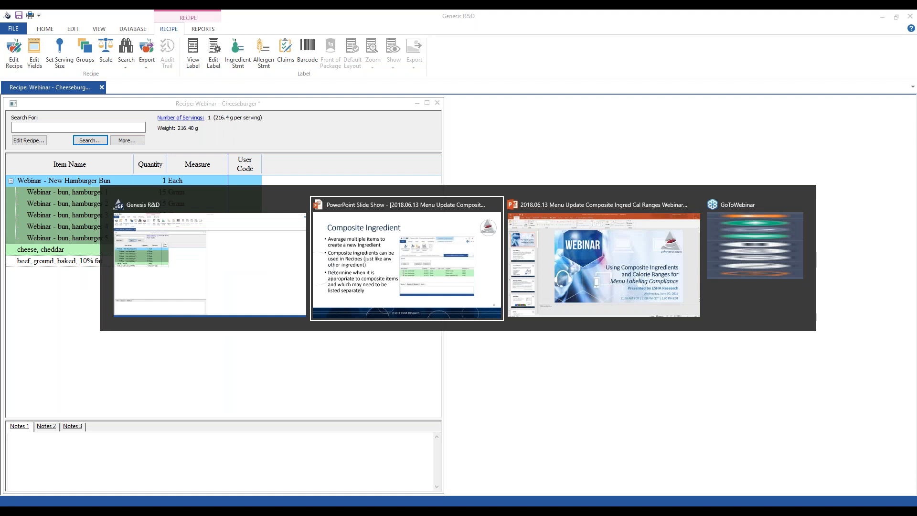
{"action": "key", "text": "alt+Tab"}
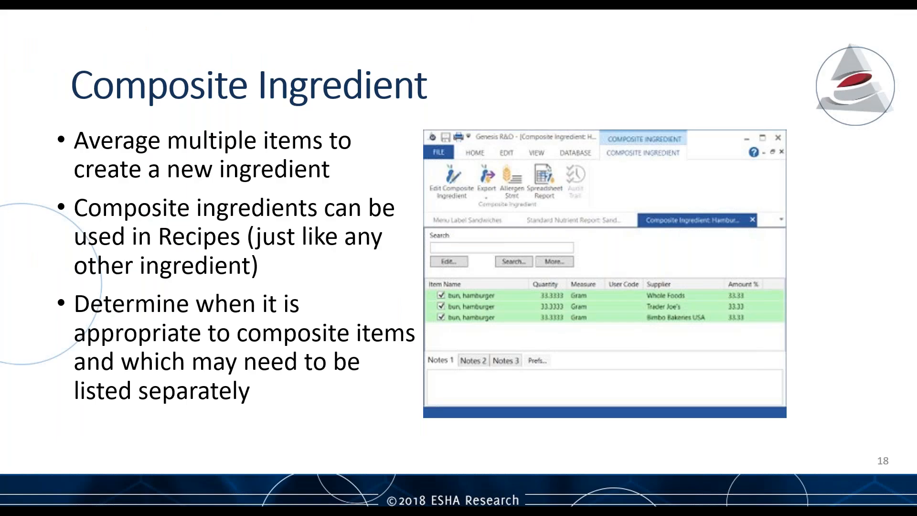
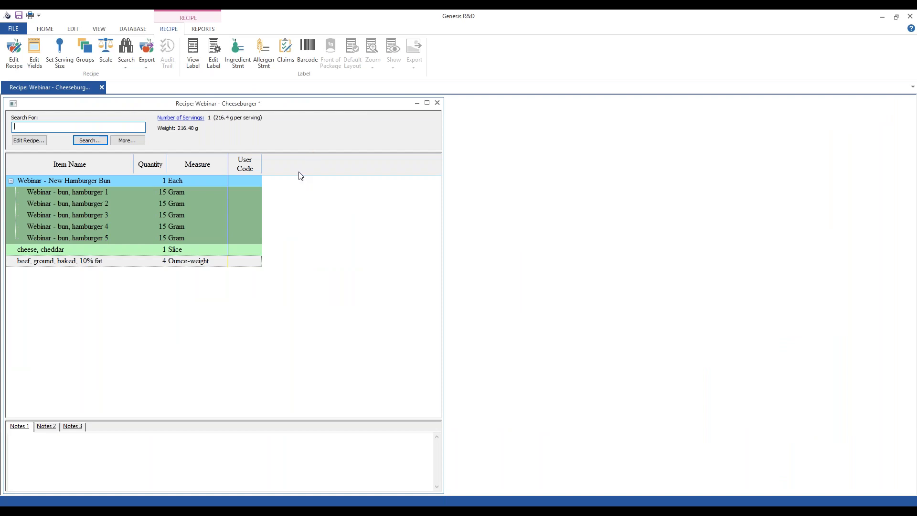
Collapse "Webinar - New Hamburger Bun", then close the cheeseburger recipe and save its changes.
{"action": "left_click", "coordinate": [11, 180]}
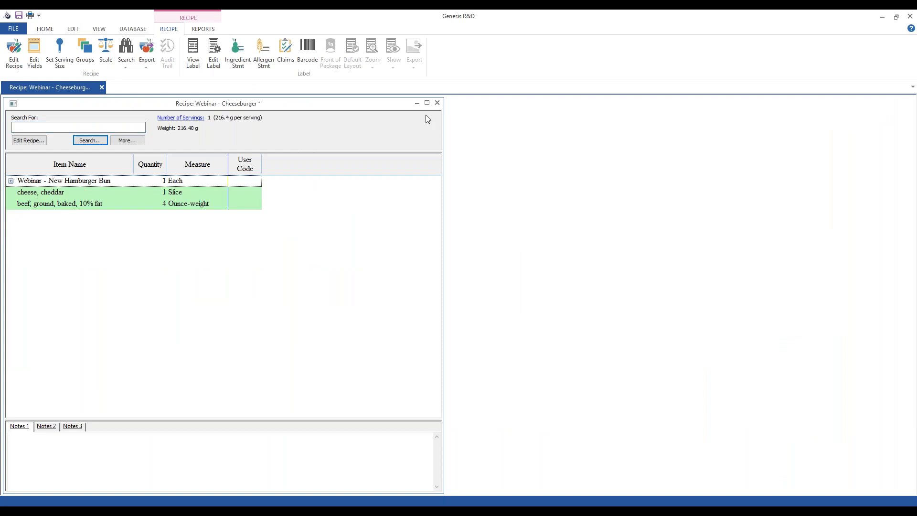
{"action": "left_click", "coordinate": [436, 104]}
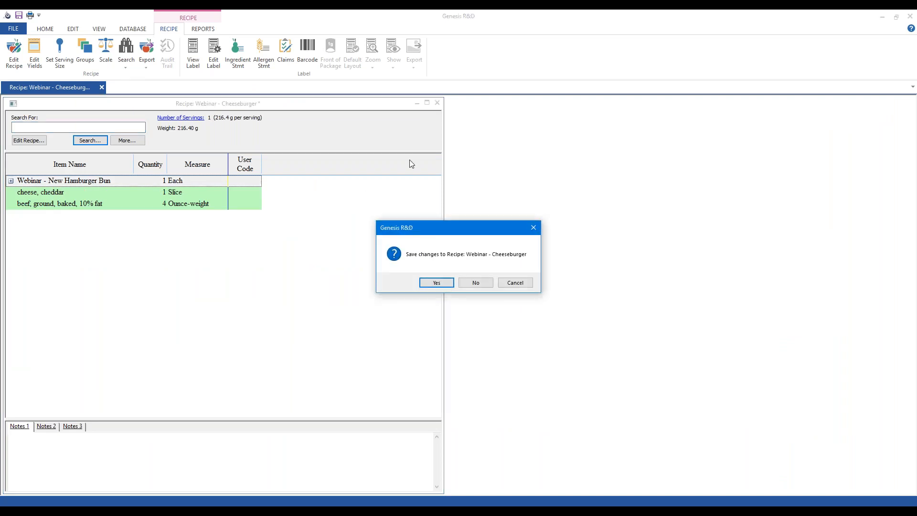
{"action": "left_click", "coordinate": [436, 283]}
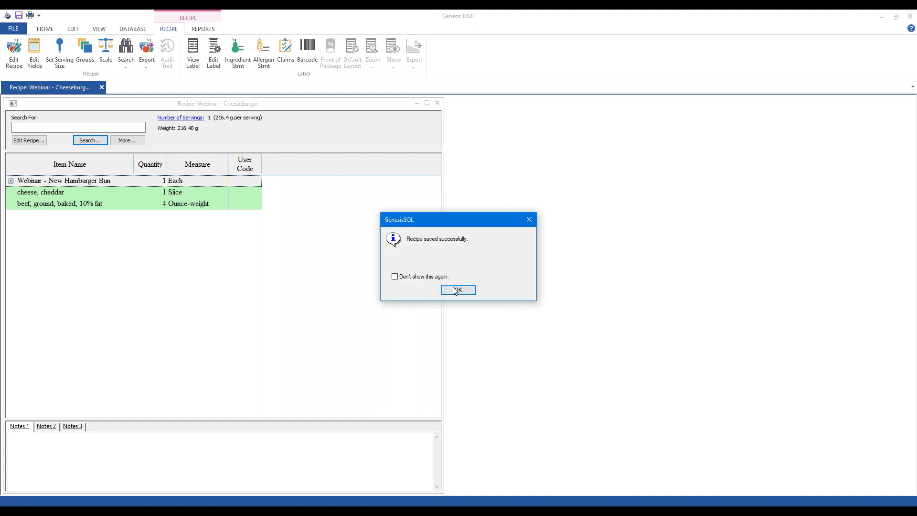
{"action": "left_click", "coordinate": [456, 289]}
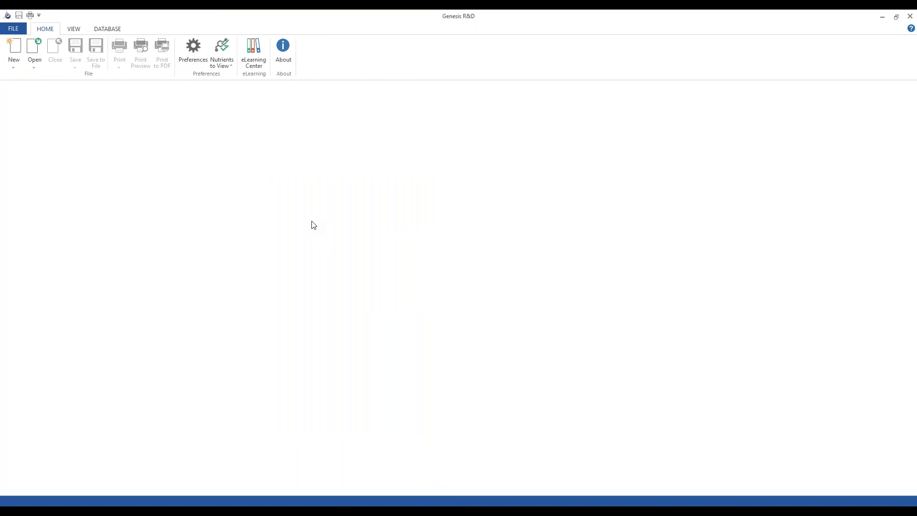
Create a new menu label named "Webinar - Cheeseburger with side options".
{"action": "left_click", "coordinate": [32, 64]}
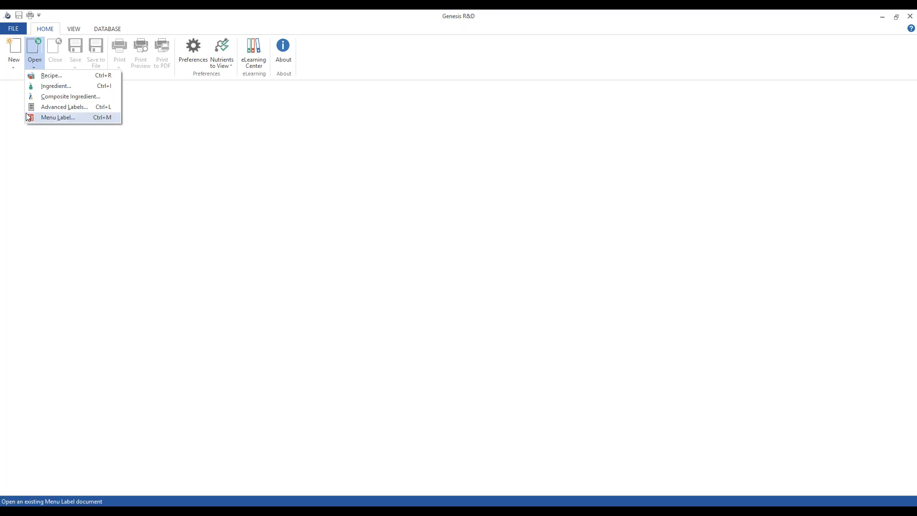
{"action": "left_click", "coordinate": [14, 61]}
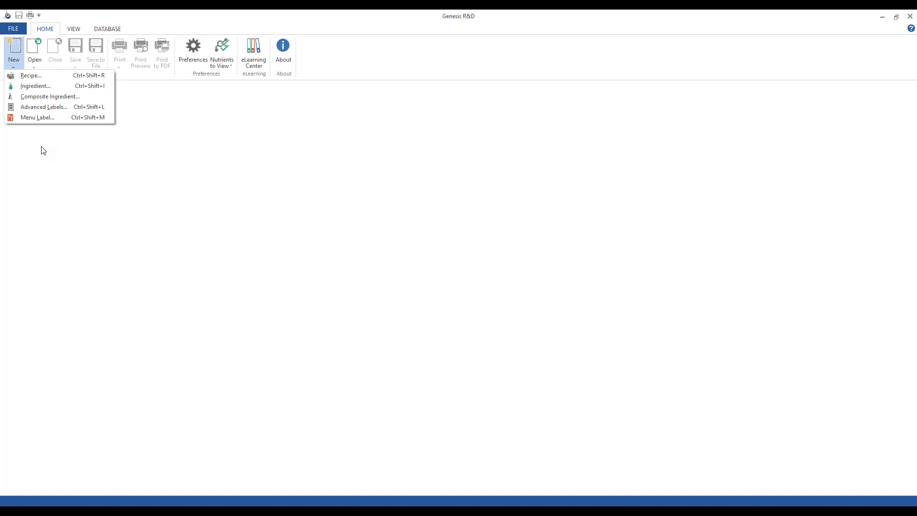
{"action": "left_click", "coordinate": [39, 120]}
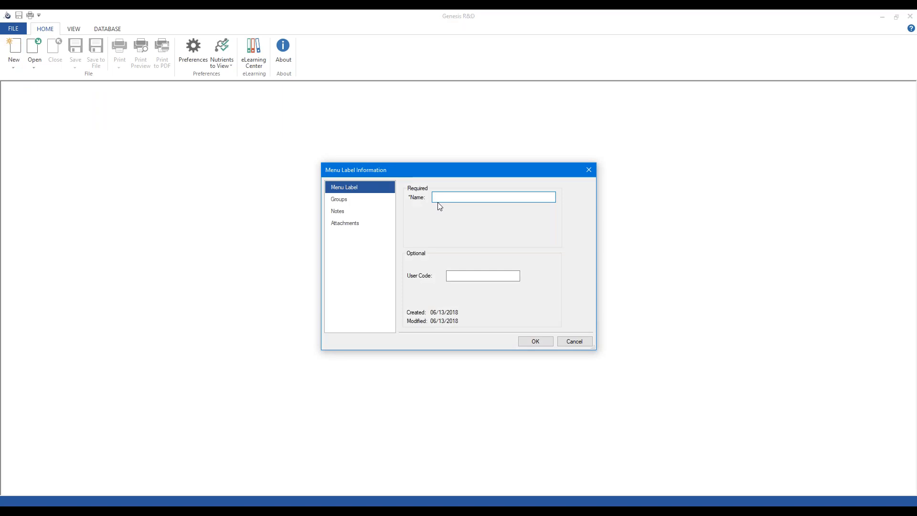
{"action": "type", "text": "Webinar - Cheese"}
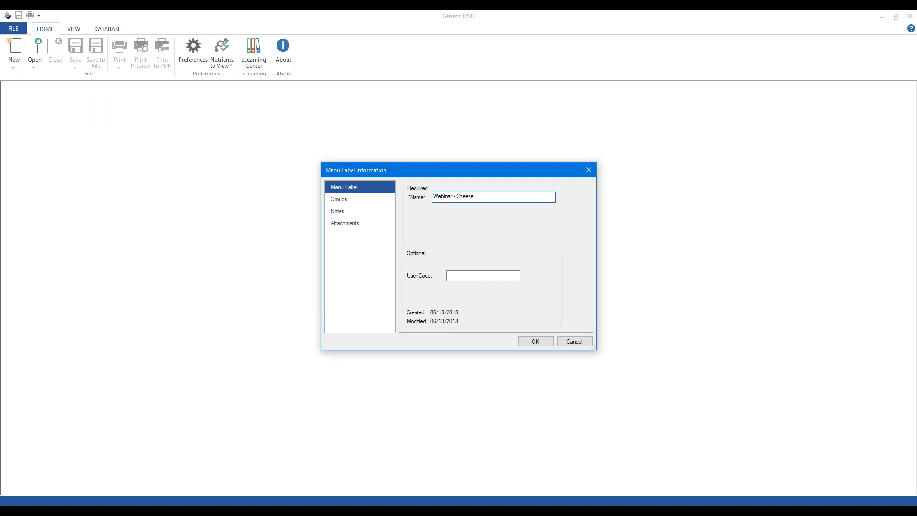
{"action": "type", "text": "burger with side optinos"}
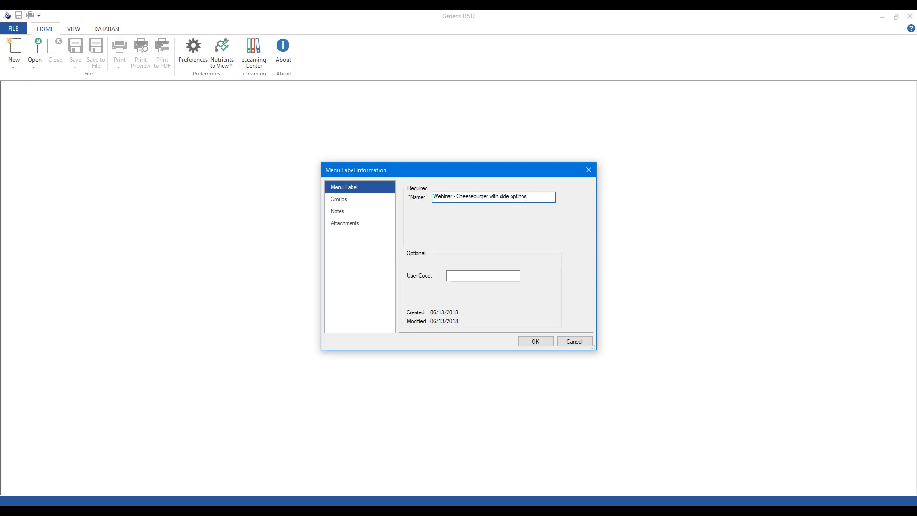
{"action": "key", "text": "BackSpace"}
{"action": "key", "text": "BackSpace"}
{"action": "key", "text": "BackSpace"}
{"action": "type", "text": "ons"}
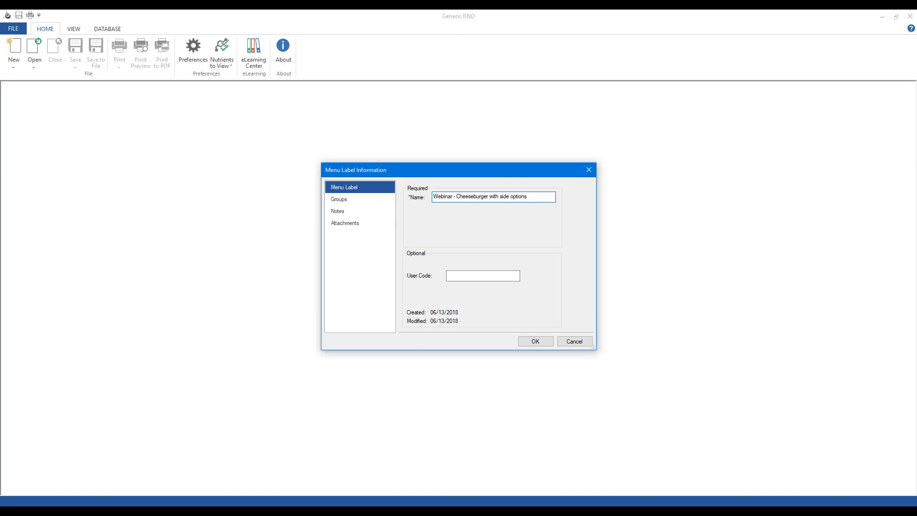
{"action": "left_click", "coordinate": [536, 341]}
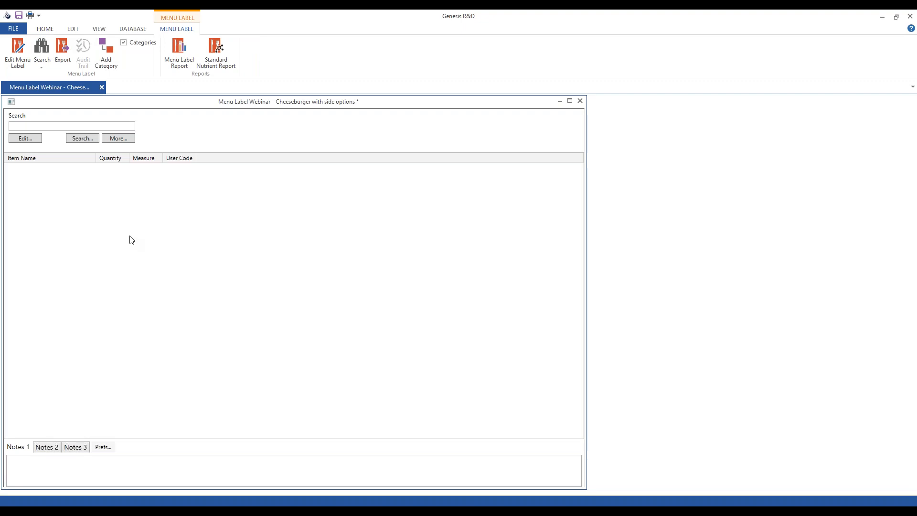
Search for "webinar" and add the "Webinar - Cheeseburger" recipe to the menu label.
{"action": "left_click", "coordinate": [36, 129]}
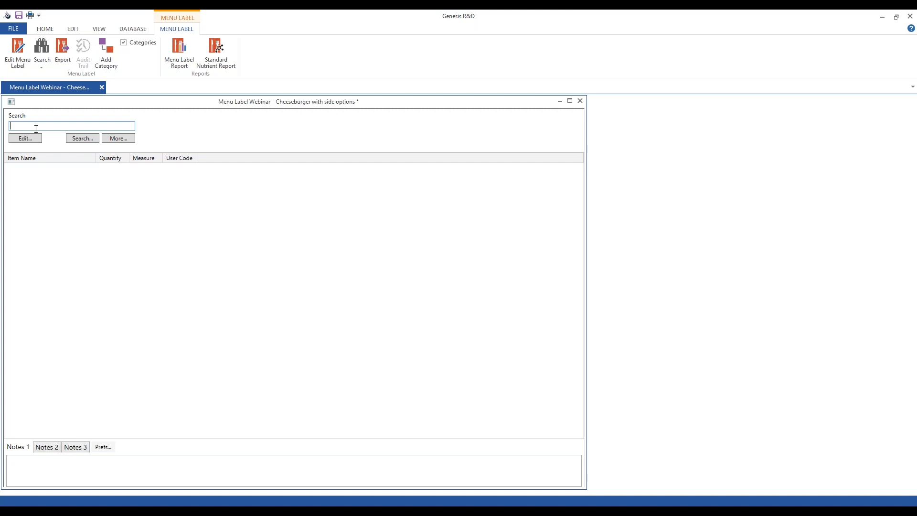
{"action": "type", "text": "webinar"}
{"action": "key", "text": "Return"}
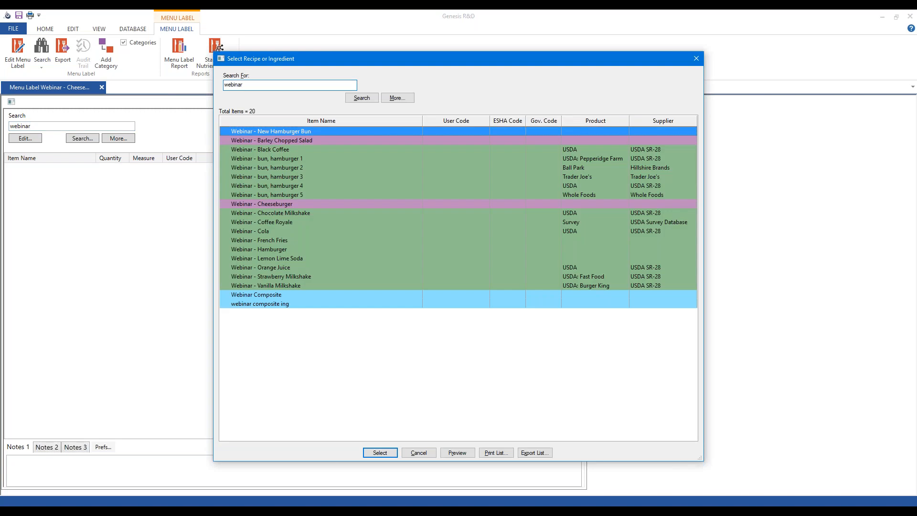
{"action": "left_click", "coordinate": [305, 161]}
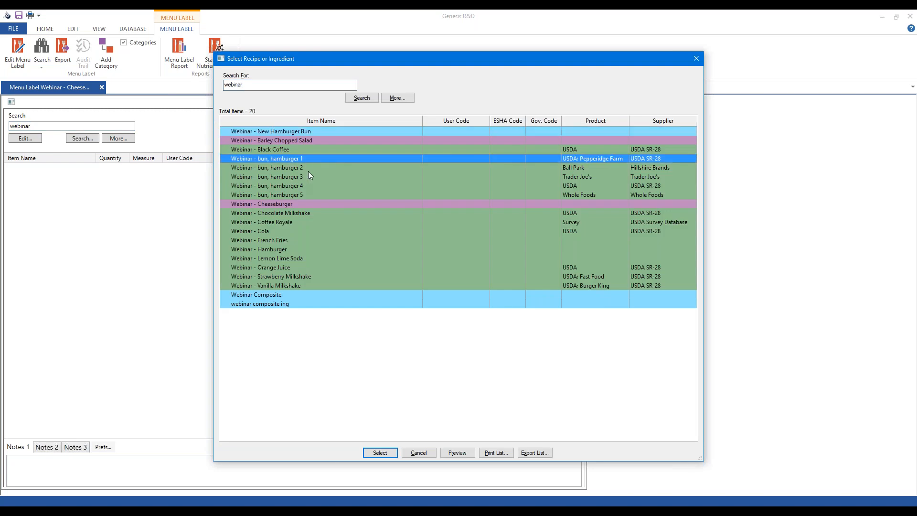
{"action": "left_click", "coordinate": [274, 201]}
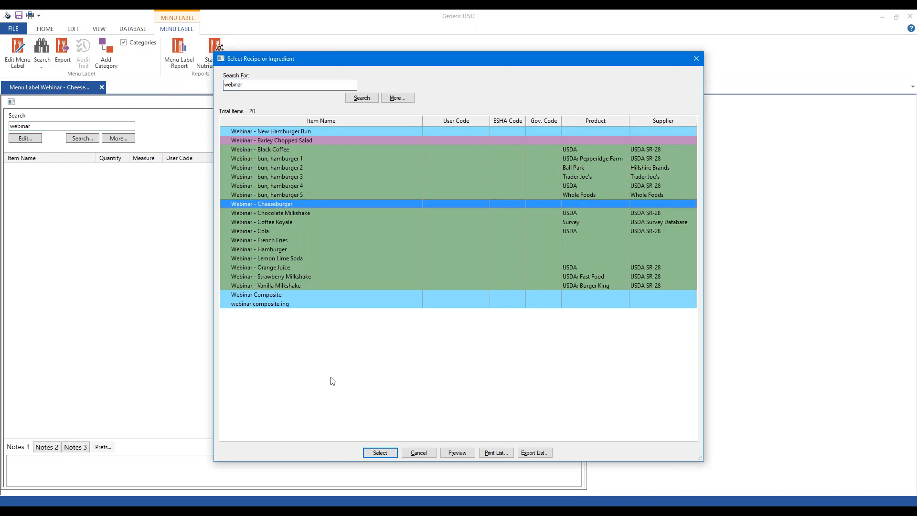
{"action": "left_click", "coordinate": [380, 452]}
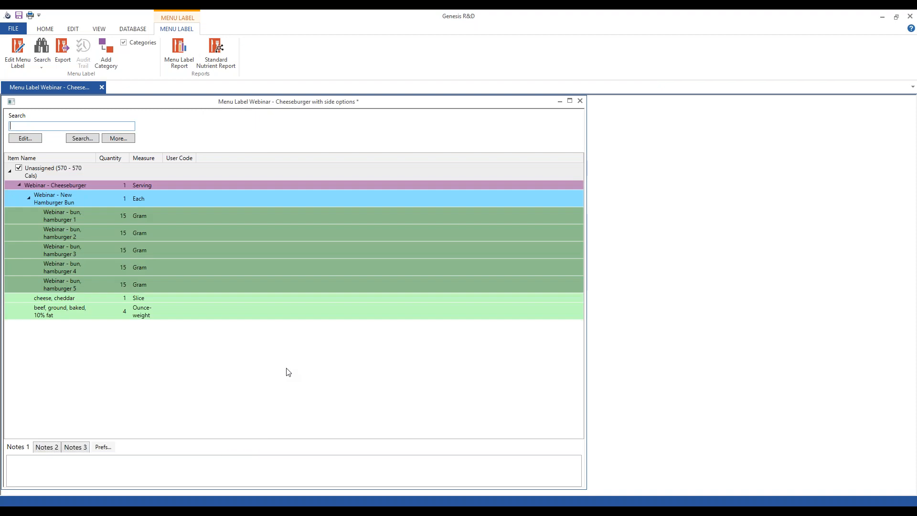
Inspect the quantity and measure options of the "Webinar - Cheeseburger" menu label item without changing them.
{"action": "left_click", "coordinate": [19, 185]}
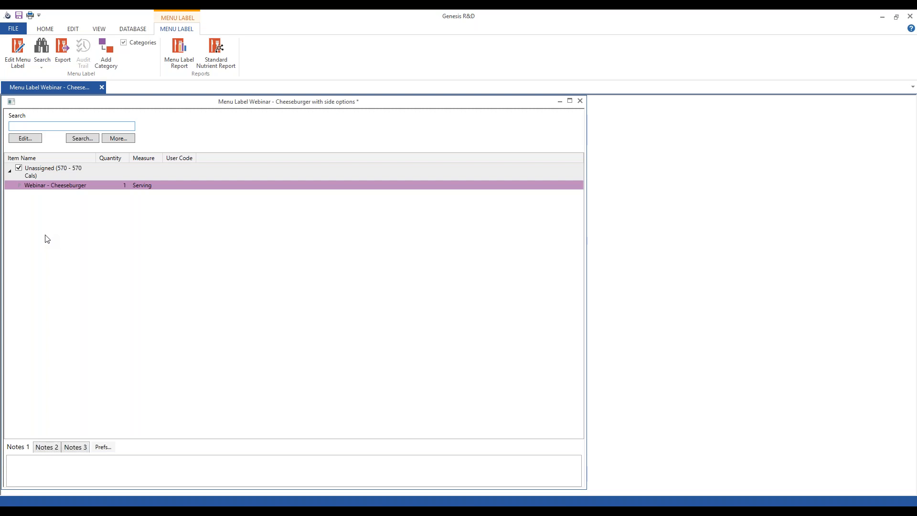
{"action": "right_click", "coordinate": [69, 190]}
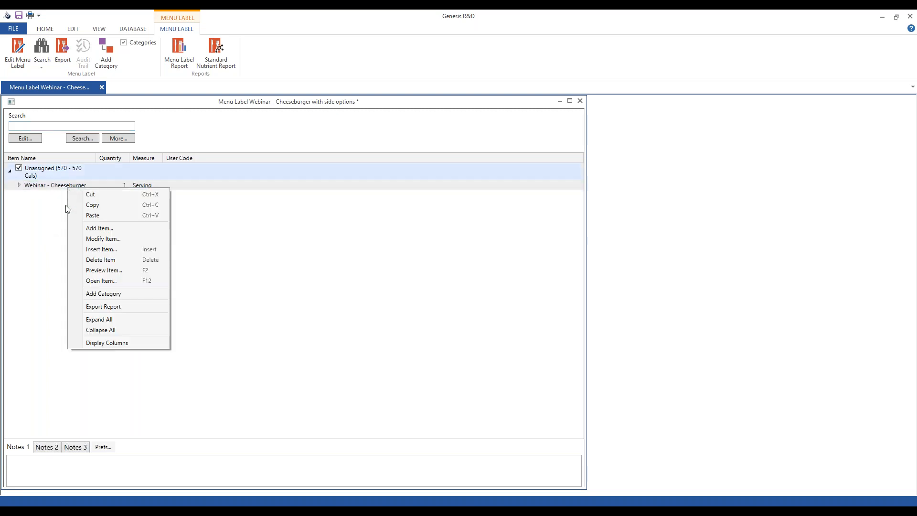
{"action": "left_click", "coordinate": [96, 238]}
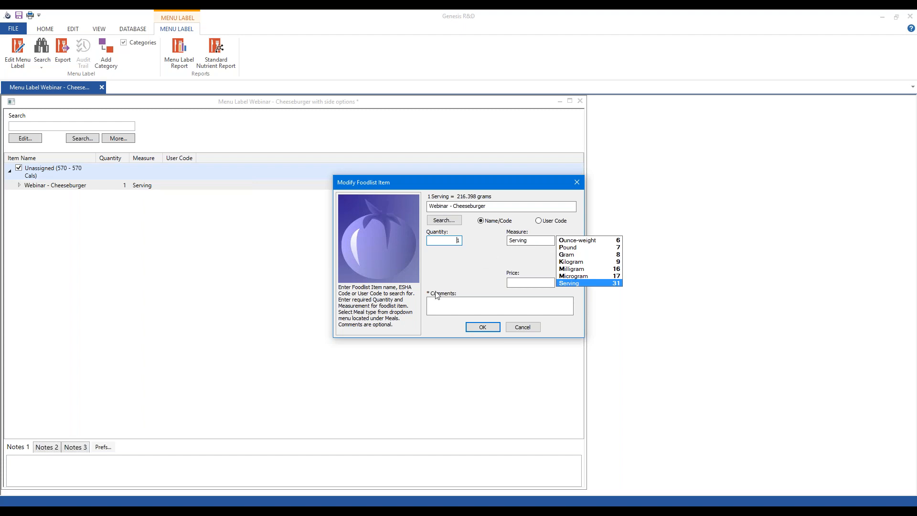
{"action": "left_click", "coordinate": [523, 327]}
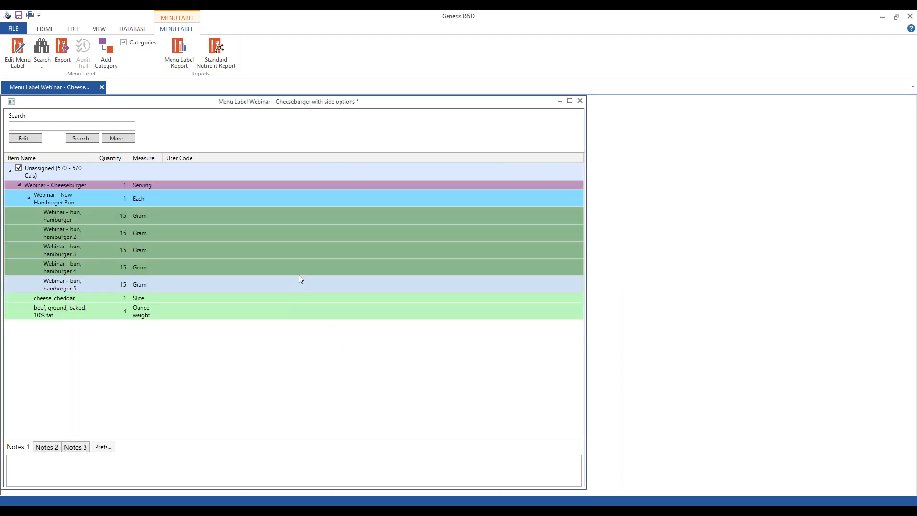
Rename the "Unassigned" category containing the cheeseburger as "Burger", keeping its calorie ranges shown.
{"action": "left_click", "coordinate": [19, 185]}
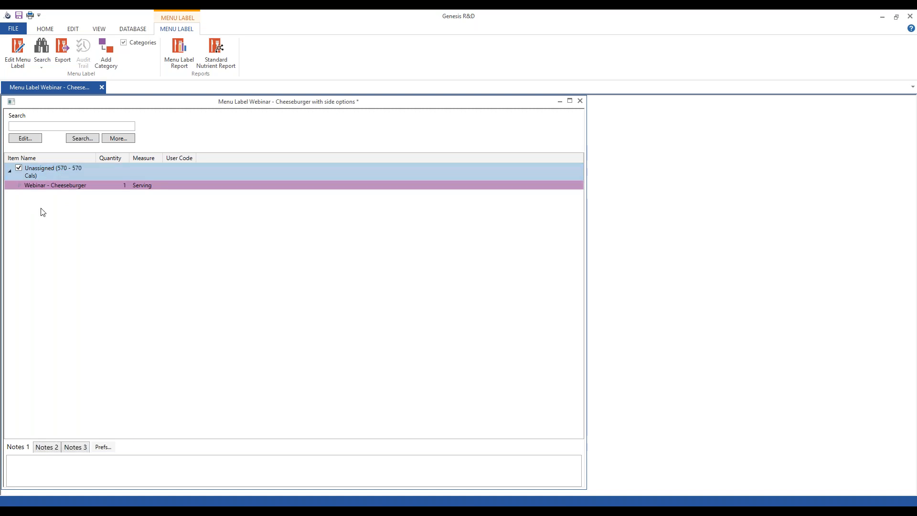
{"action": "right_click", "coordinate": [41, 171]}
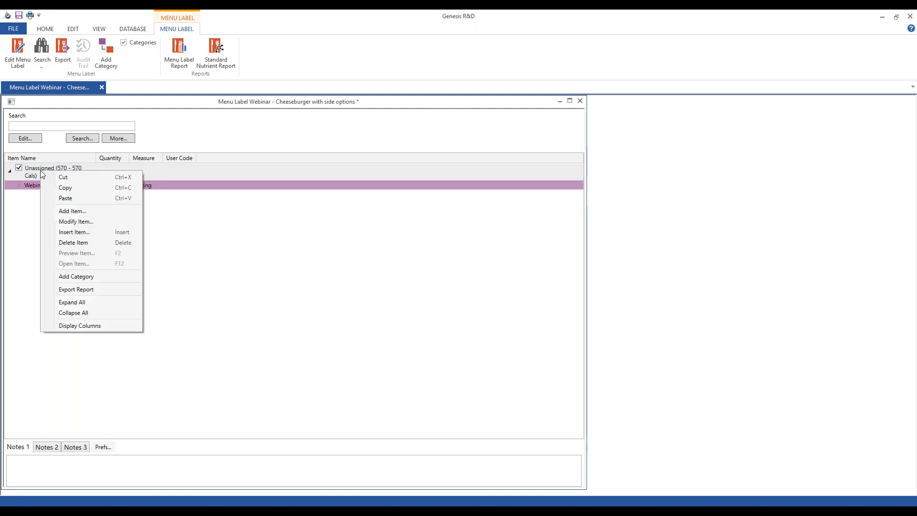
{"action": "left_click", "coordinate": [30, 168]}
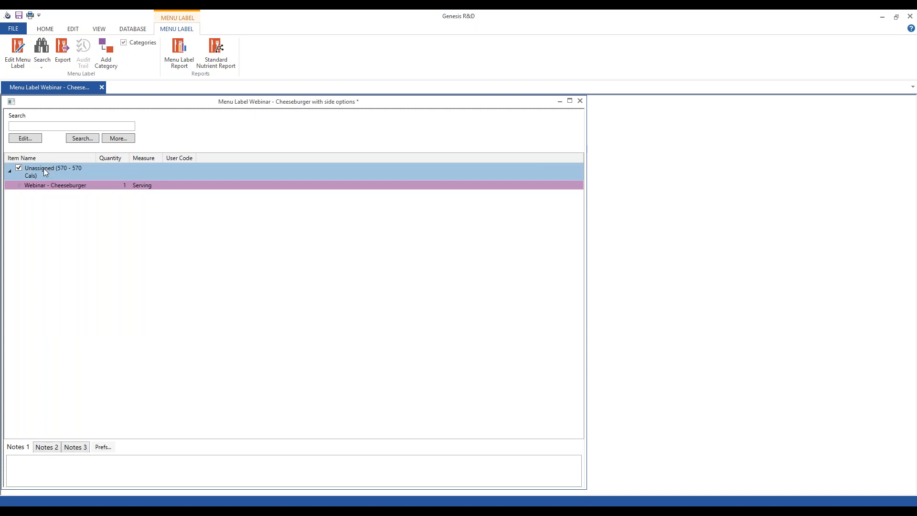
{"action": "right_click", "coordinate": [44, 168]}
{"action": "left_click", "coordinate": [76, 219]}
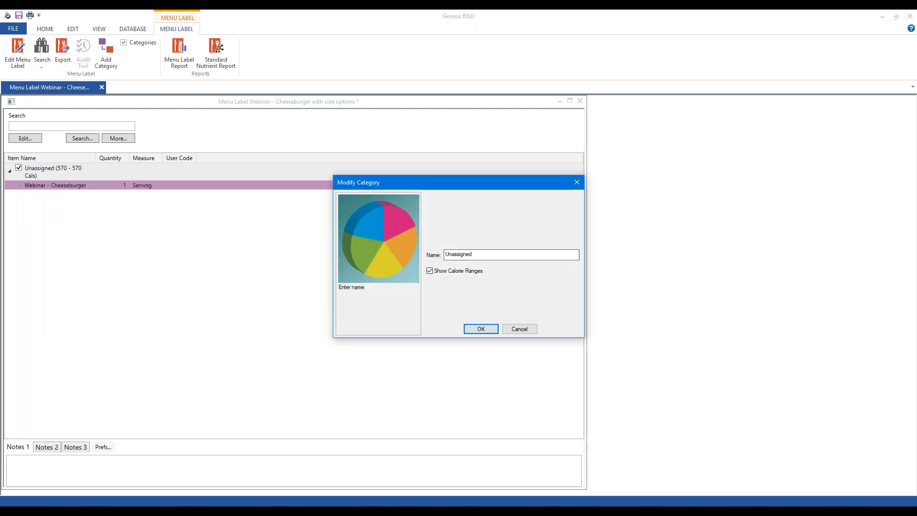
{"action": "type", "text": "Ch"}
{"action": "type", "text": "B"}
{"action": "type", "text": "urger"}
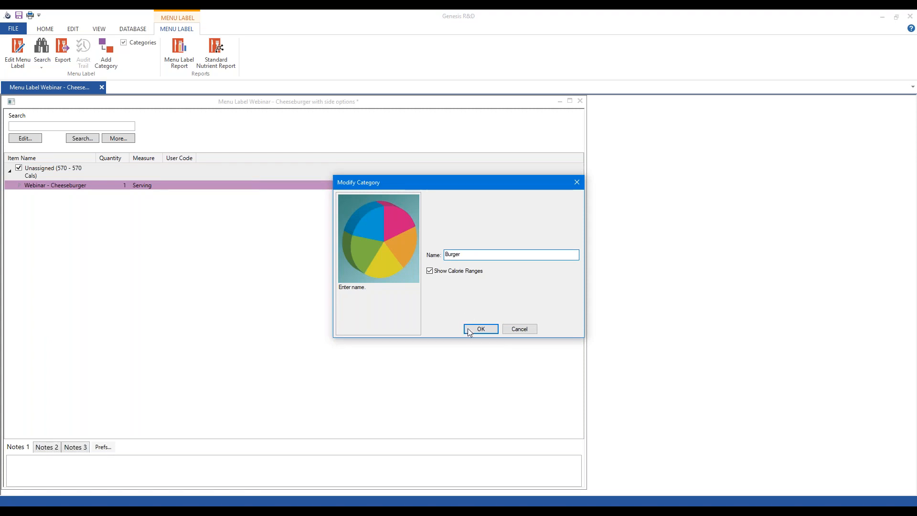
{"action": "left_click", "coordinate": [476, 331]}
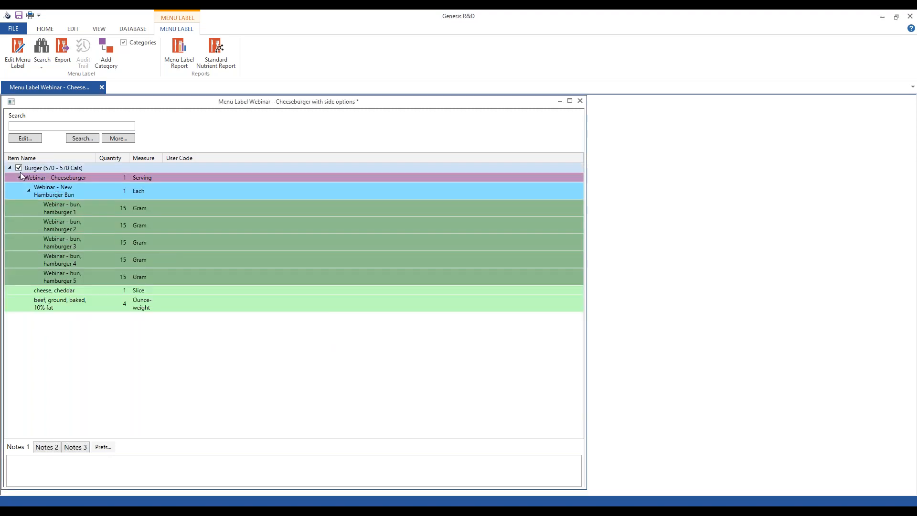
Search for "webinar" and add "Webinar - French Fries" to the menu label as a side item.
{"action": "left_click", "coordinate": [19, 178]}
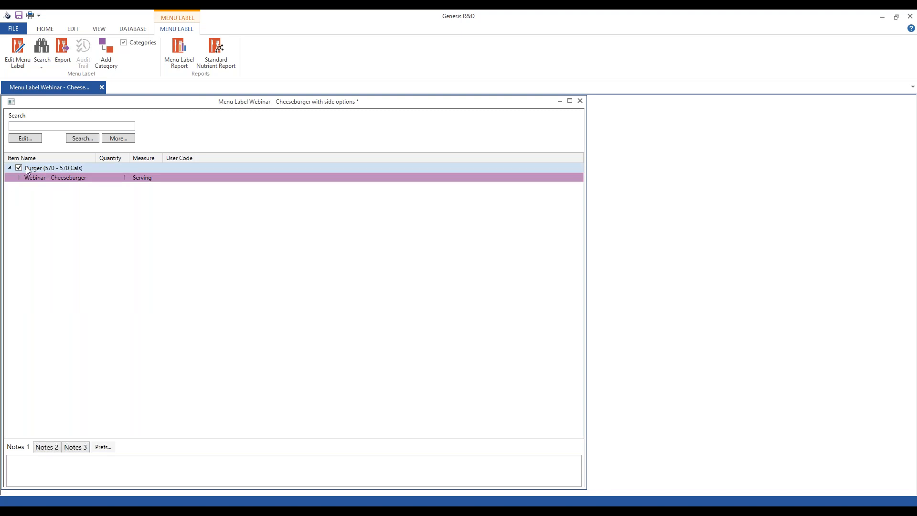
{"action": "left_click", "coordinate": [79, 182]}
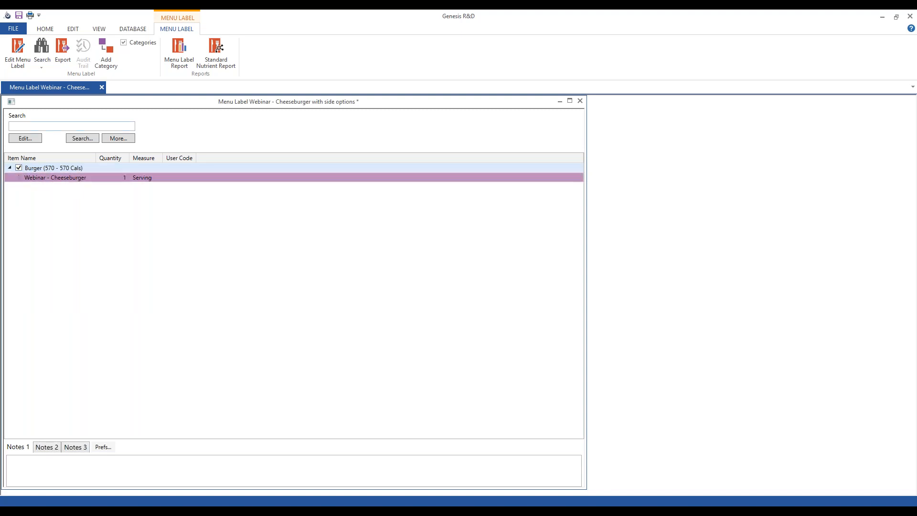
{"action": "left_click", "coordinate": [37, 126]}
{"action": "type", "text": "webinar"}
{"action": "key", "text": "Return"}
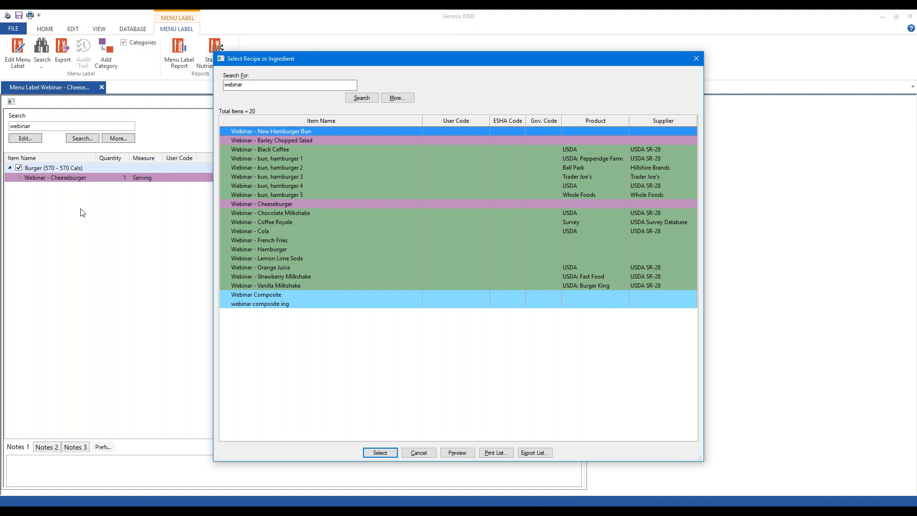
{"action": "left_click", "coordinate": [267, 239]}
{"action": "left_click", "coordinate": [378, 452]}
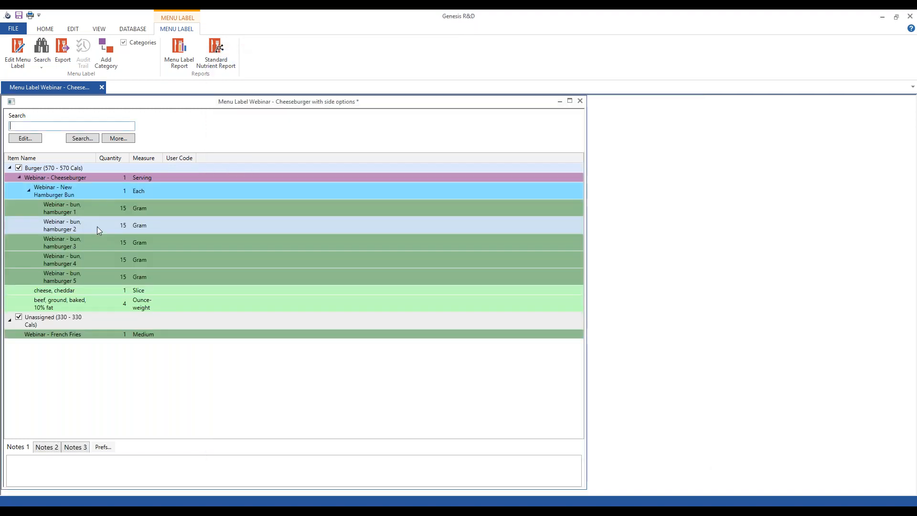
Add two more "Webinar - French Fries" items to the menu label, searching for "webinar" each time.
{"action": "type", "text": "webinar"}
{"action": "key", "text": "Return"}
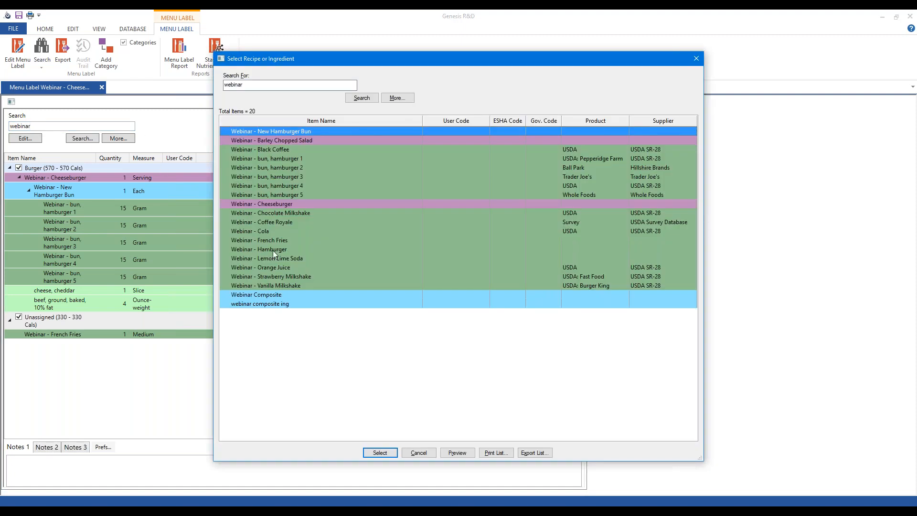
{"action": "double_click", "coordinate": [282, 239]}
{"action": "type", "text": "webinar"}
{"action": "key", "text": "Return"}
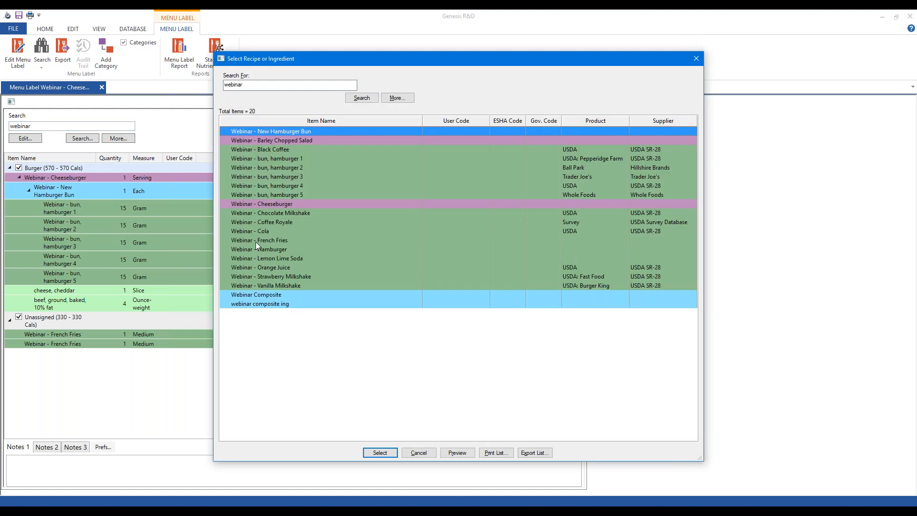
{"action": "double_click", "coordinate": [273, 242]}
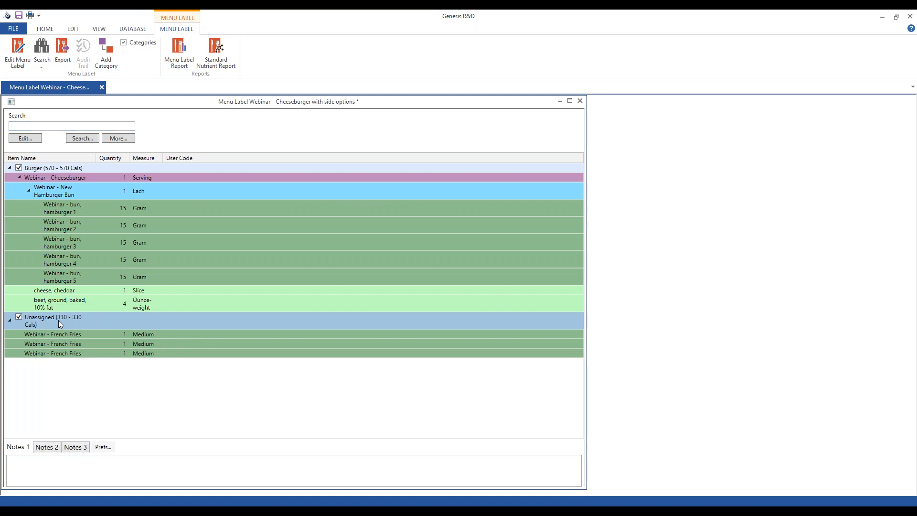
Rename the "Unassigned" category containing the french fries as "Fries", keeping its calorie ranges shown.
{"action": "right_click", "coordinate": [58, 320]}
{"action": "left_click", "coordinate": [89, 373]}
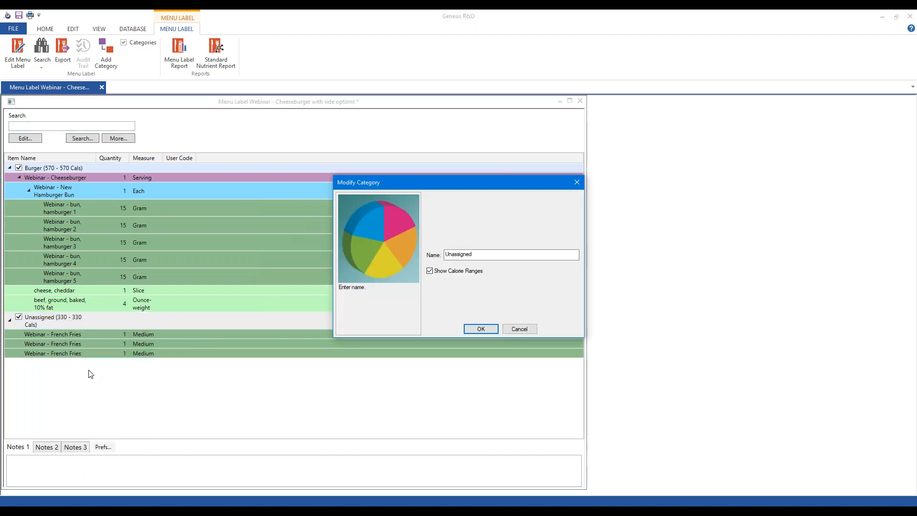
{"action": "double_click", "coordinate": [488, 255]}
{"action": "type", "text": "Fries"}
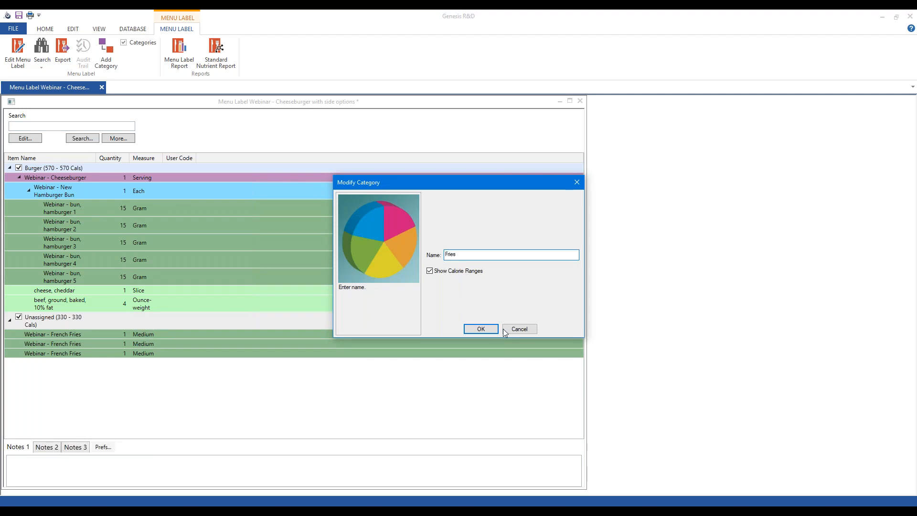
{"action": "left_click", "coordinate": [471, 328]}
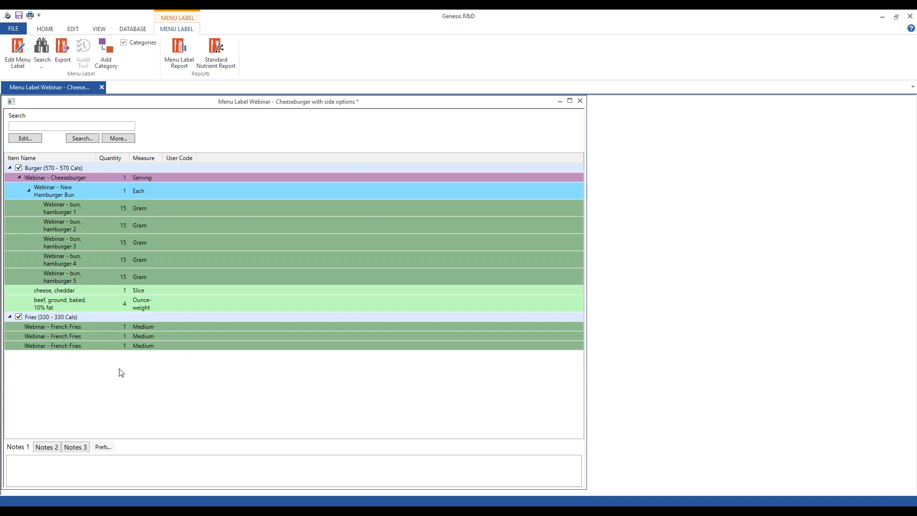
Set the measure of the first "Webinar - French Fries" item to Small and of the third to Large.
{"action": "right_click", "coordinate": [73, 327]}
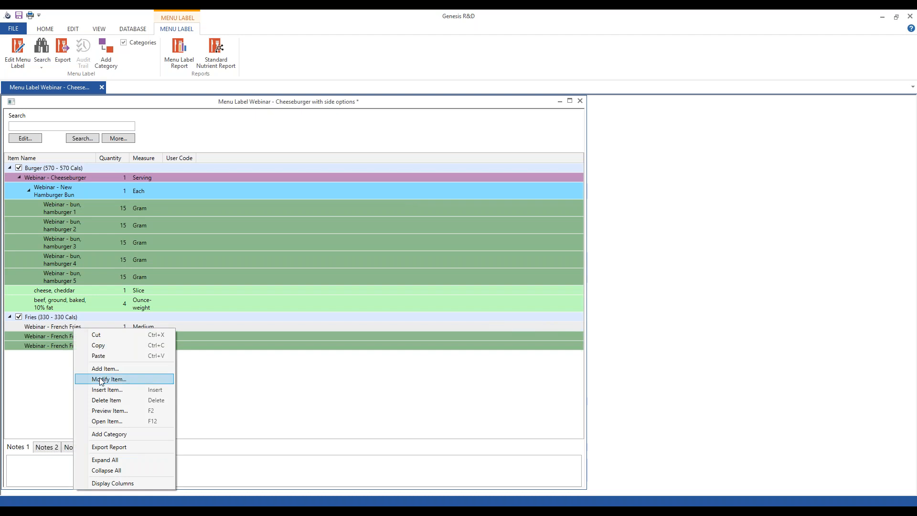
{"action": "left_click", "coordinate": [99, 379]}
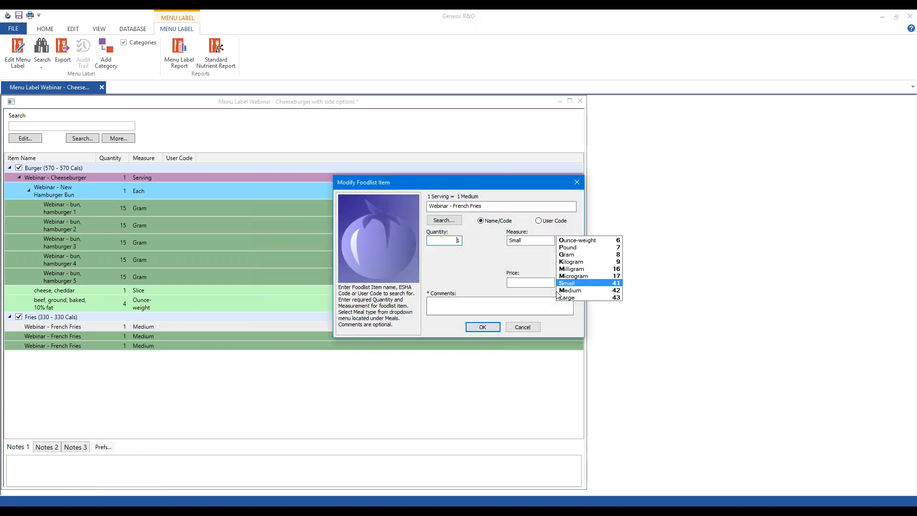
{"action": "left_click", "coordinate": [486, 328]}
{"action": "right_click", "coordinate": [99, 347]}
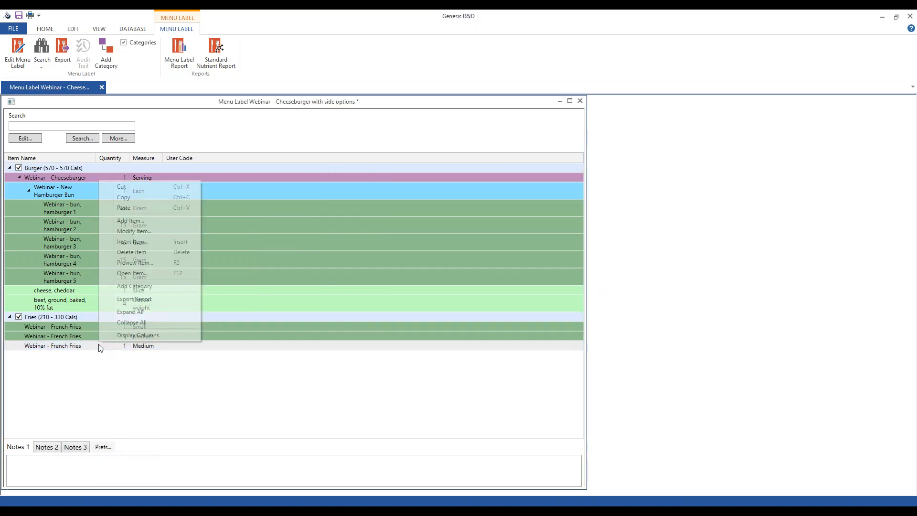
{"action": "left_click", "coordinate": [151, 233]}
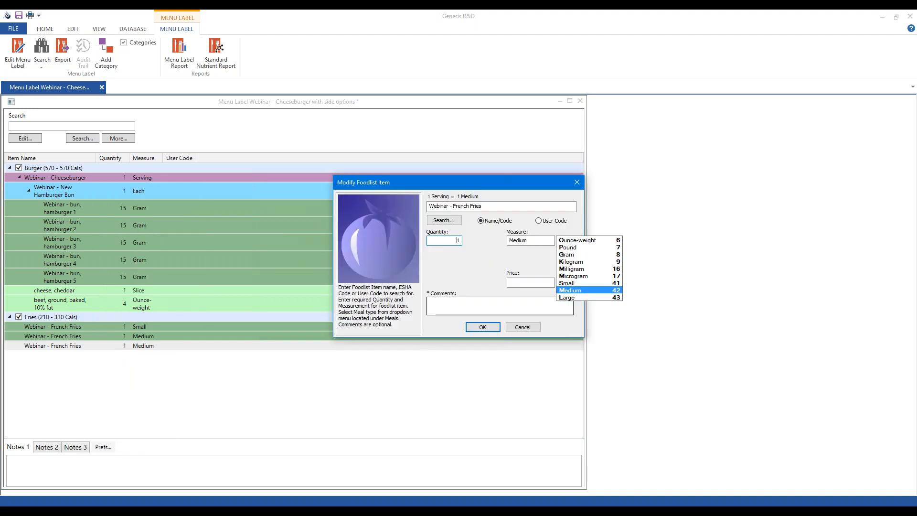
{"action": "left_click", "coordinate": [575, 298]}
{"action": "left_click", "coordinate": [488, 328]}
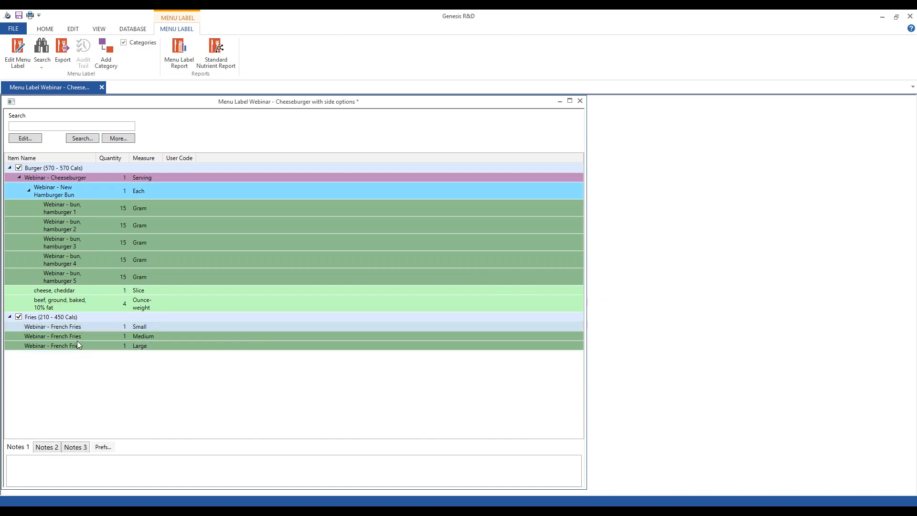
Add "Webinar - Cola" to the menu label three times, searching for "webinar" each time.
{"action": "left_click", "coordinate": [38, 126]}
{"action": "type", "text": "webinar"}
{"action": "key", "text": "Return"}
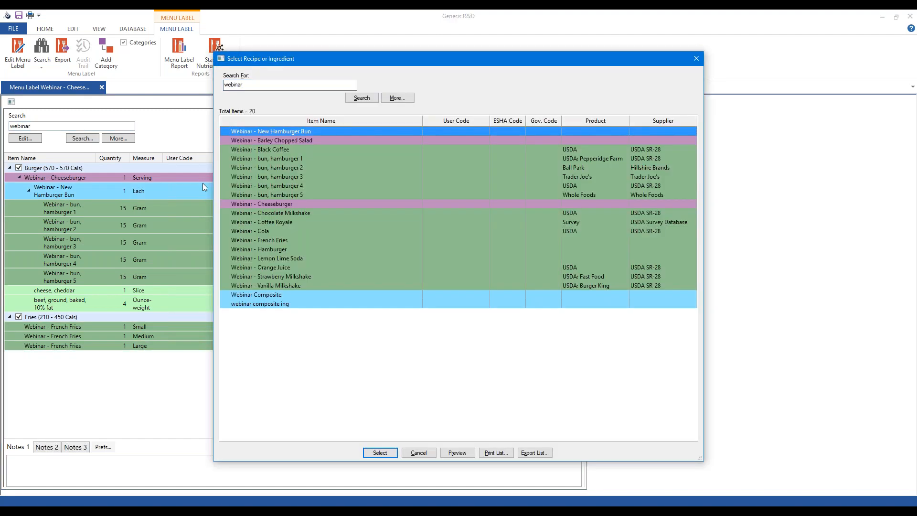
{"action": "left_click", "coordinate": [262, 233]}
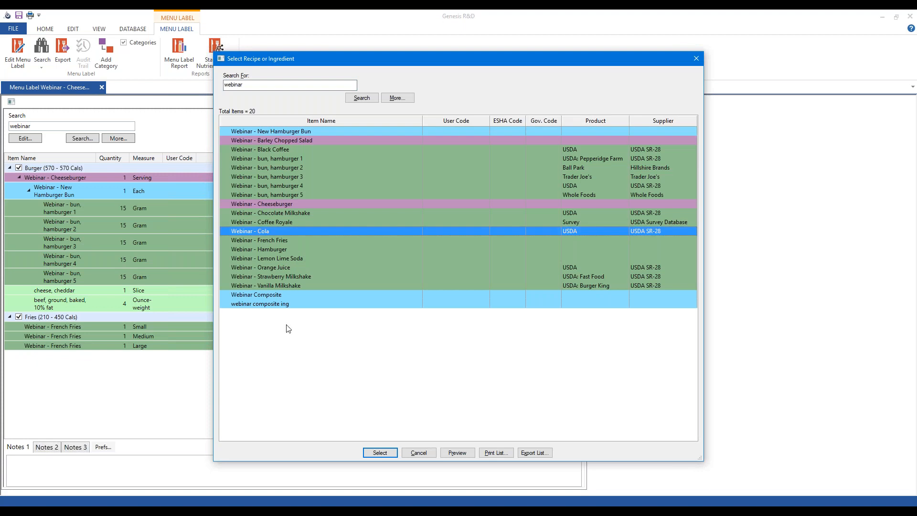
{"action": "left_click", "coordinate": [380, 453]}
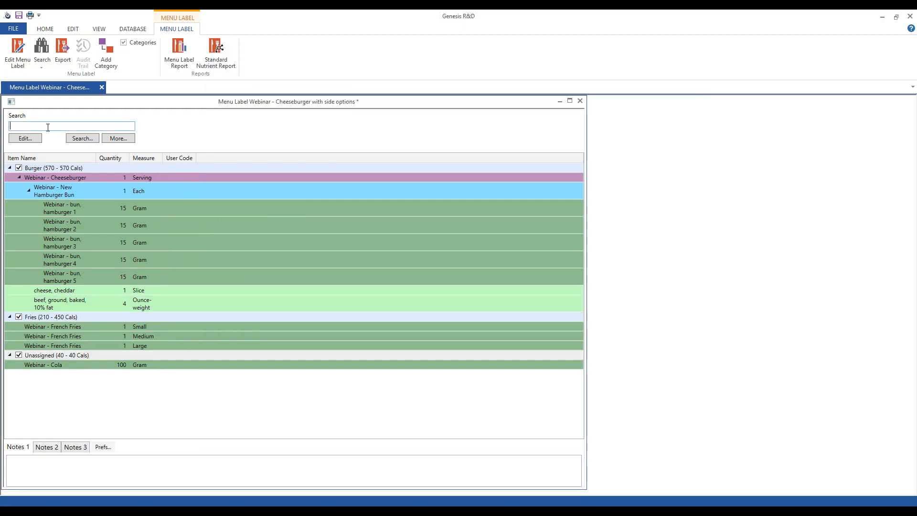
{"action": "type", "text": "webinar"}
{"action": "key", "text": "Return"}
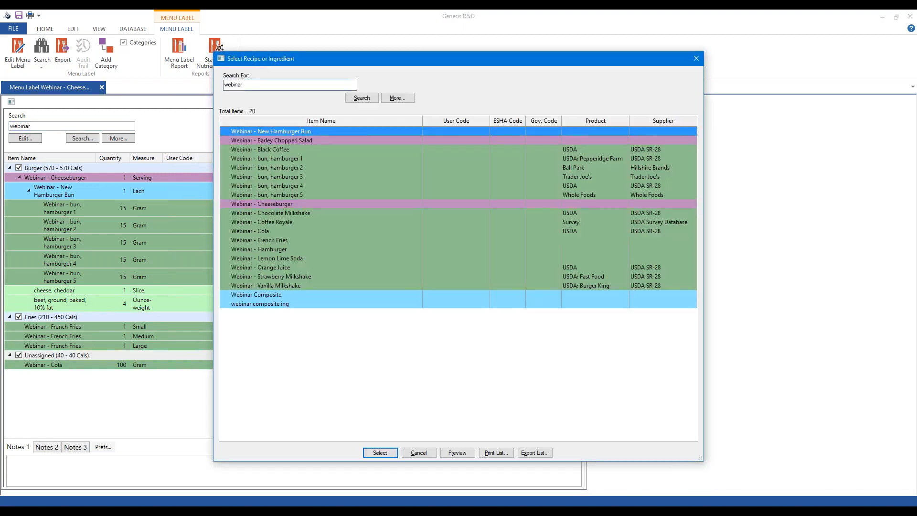
{"action": "double_click", "coordinate": [259, 230]}
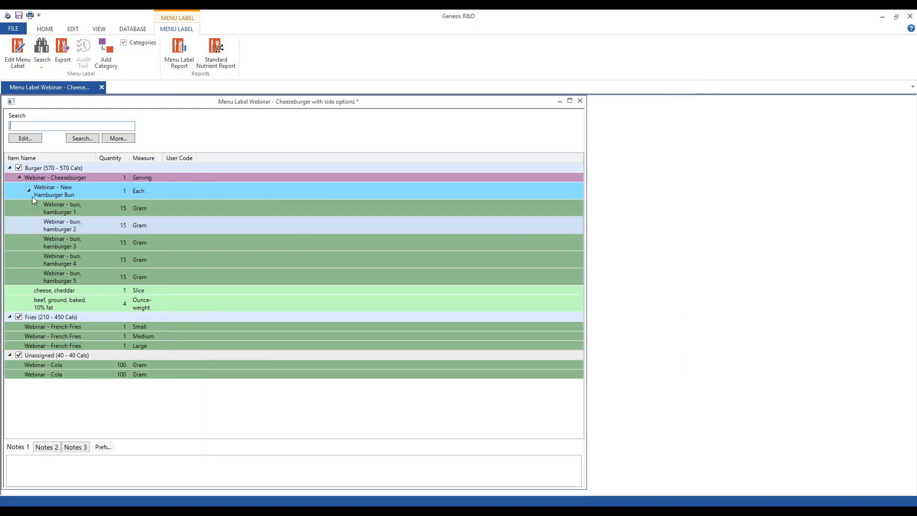
{"action": "type", "text": "webinar"}
{"action": "key", "text": "Return"}
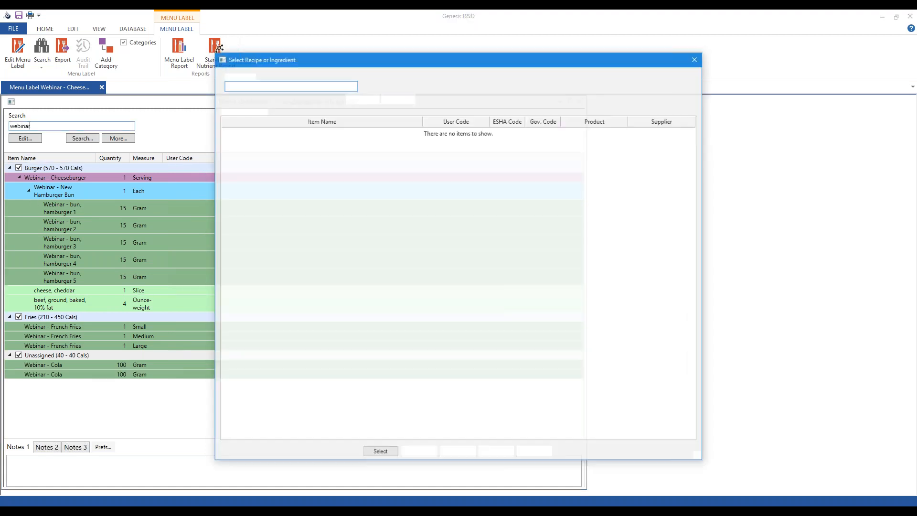
{"action": "double_click", "coordinate": [256, 231]}
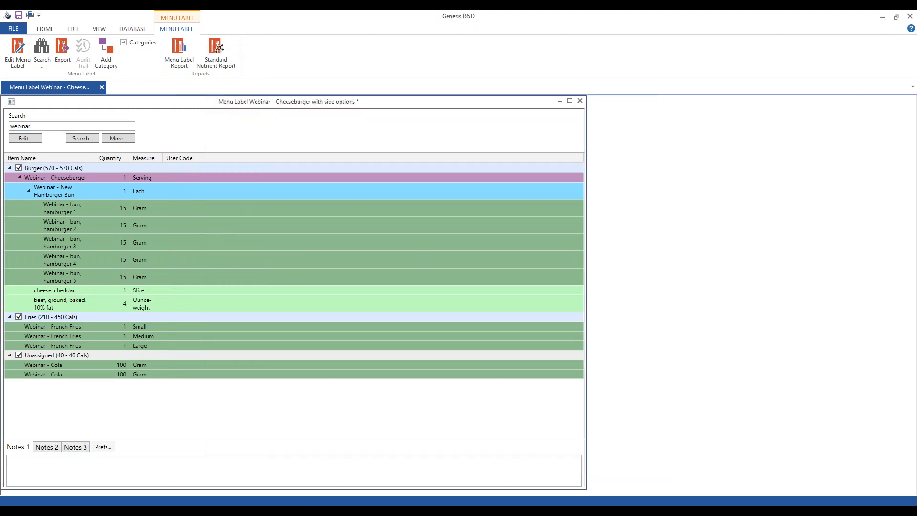
Check the measure options of the first "Webinar - Cola" item without changing them.
{"action": "right_click", "coordinate": [40, 366]}
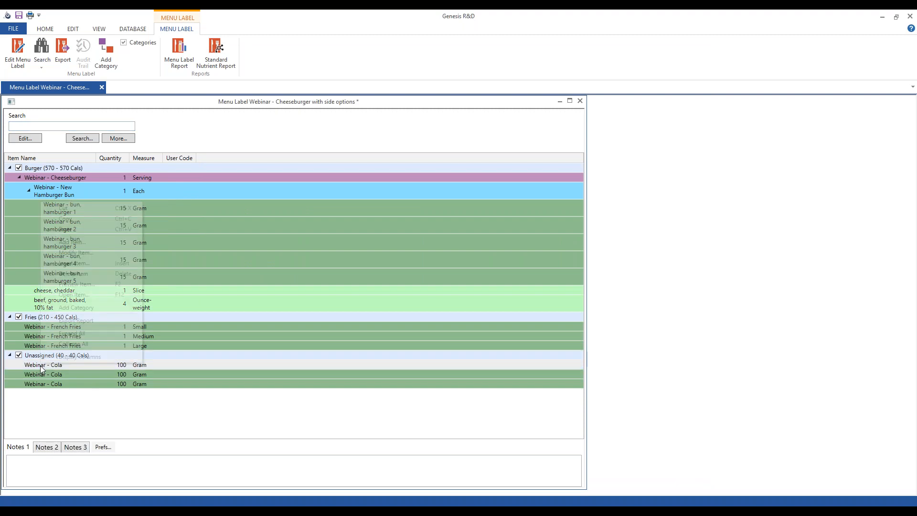
{"action": "left_click", "coordinate": [91, 252]}
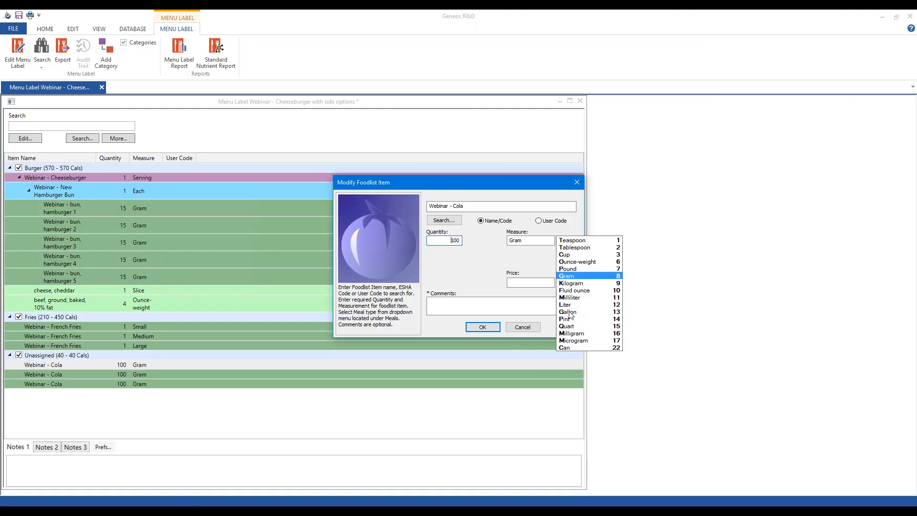
{"action": "left_click", "coordinate": [523, 327]}
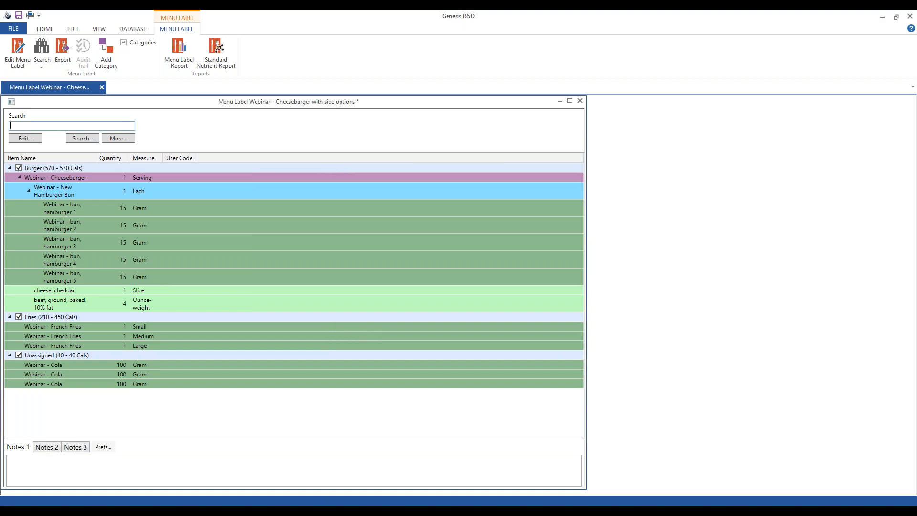
Search for "webinar", add "Webinar - Lemon Lime Soda" to the menu label and set its measure to Small.
{"action": "type", "text": "webinar"}
{"action": "key", "text": "Return"}
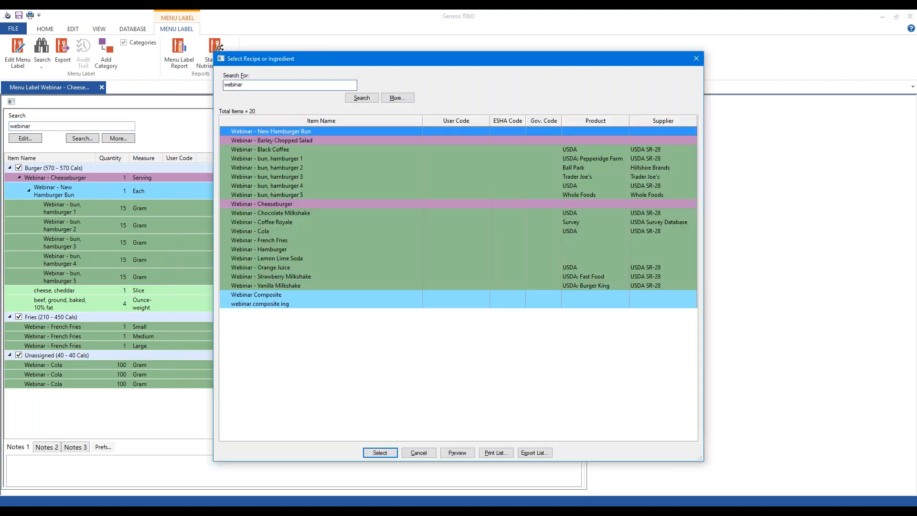
{"action": "left_click", "coordinate": [276, 259]}
{"action": "left_click", "coordinate": [372, 453]}
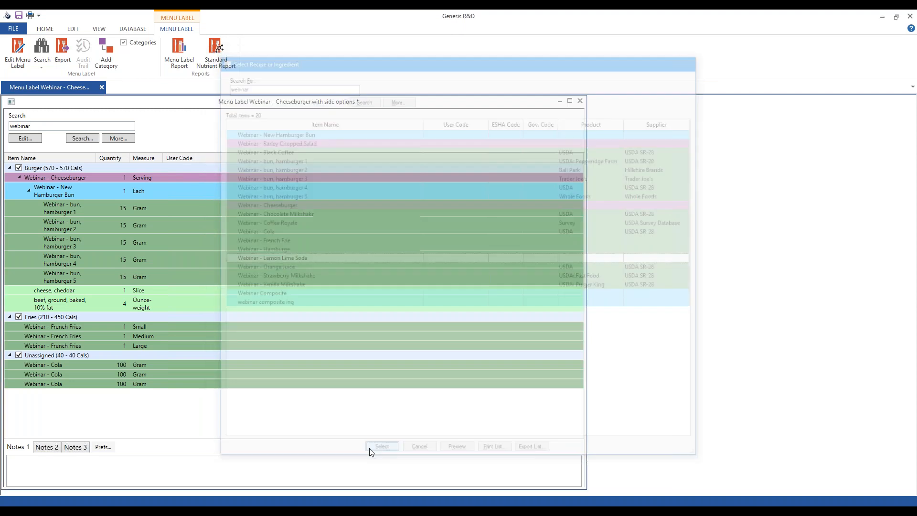
{"action": "right_click", "coordinate": [55, 400]}
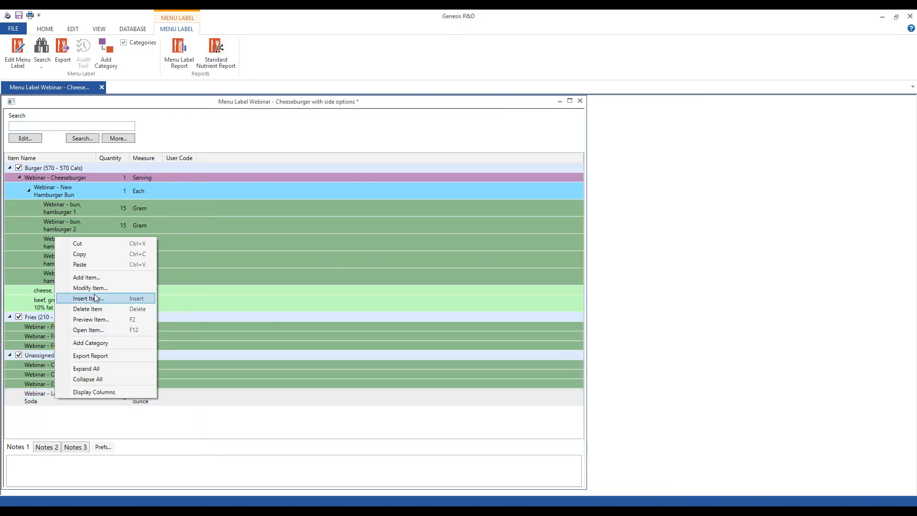
{"action": "left_click", "coordinate": [90, 287]}
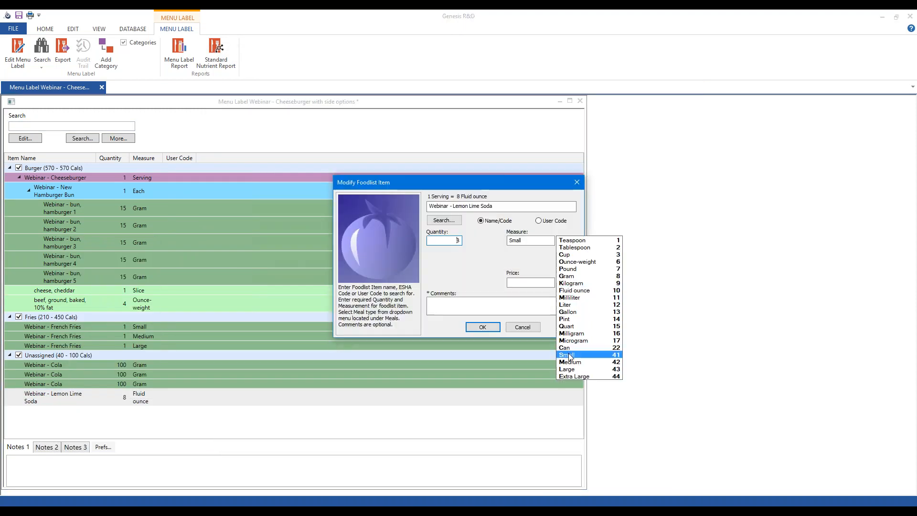
{"action": "left_click", "coordinate": [432, 328]}
{"action": "key", "text": "Return"}
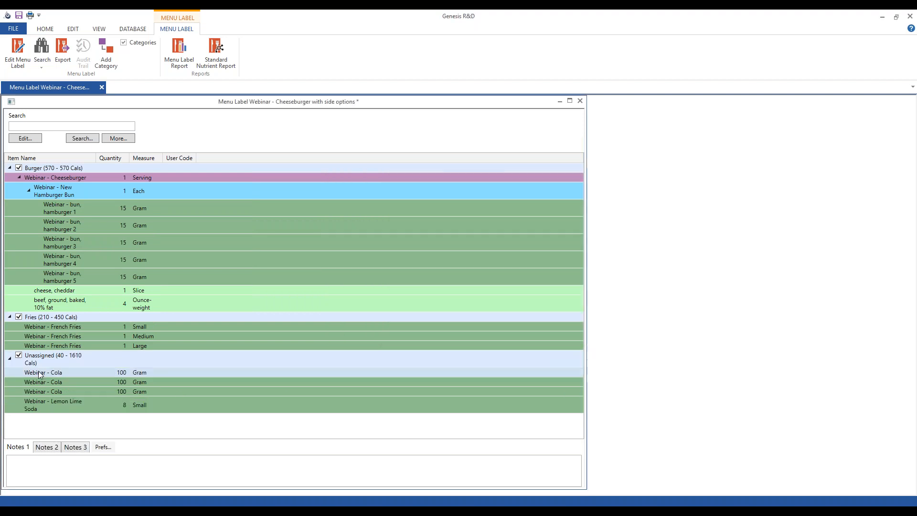
Delete all three "Webinar - Cola" items from the unassigned category.
{"action": "right_click", "coordinate": [40, 374]}
{"action": "left_click", "coordinate": [116, 281]}
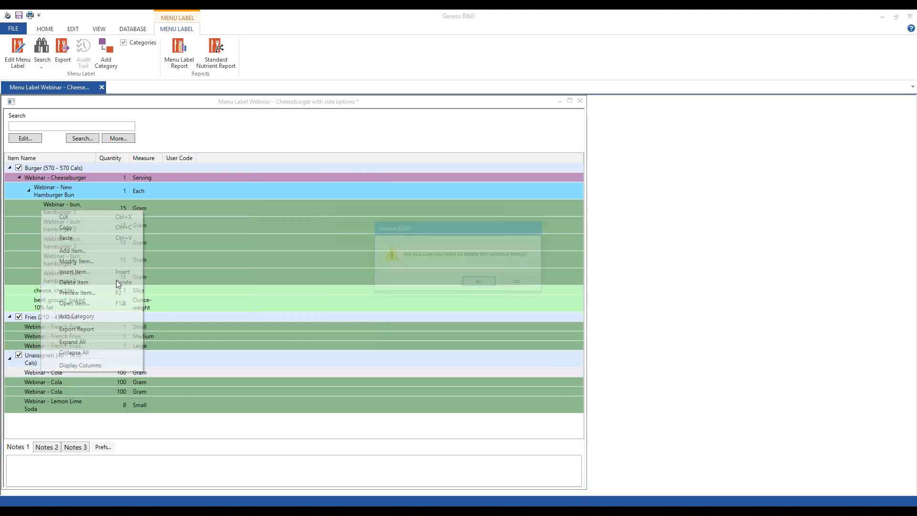
{"action": "left_click", "coordinate": [478, 281]}
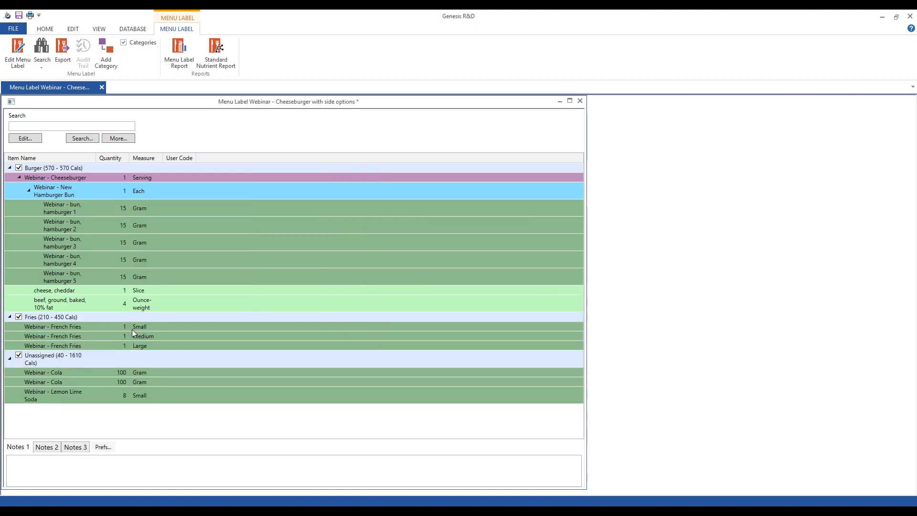
{"action": "right_click", "coordinate": [56, 371]}
{"action": "left_click", "coordinate": [103, 279]}
{"action": "left_click", "coordinate": [473, 282]}
{"action": "right_click", "coordinate": [56, 372]}
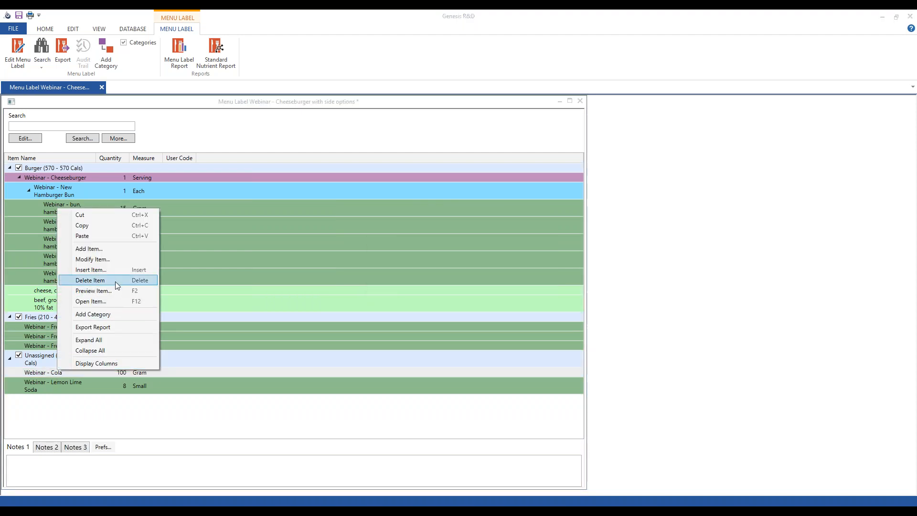
{"action": "left_click", "coordinate": [115, 280]}
{"action": "left_click", "coordinate": [475, 281]}
Add two more "Webinar - Lemon Lime Soda" items to the menu label, searching for "webinar" each time.
{"action": "left_click", "coordinate": [65, 127]}
{"action": "type", "text": "webinar"}
{"action": "key", "text": "Return"}
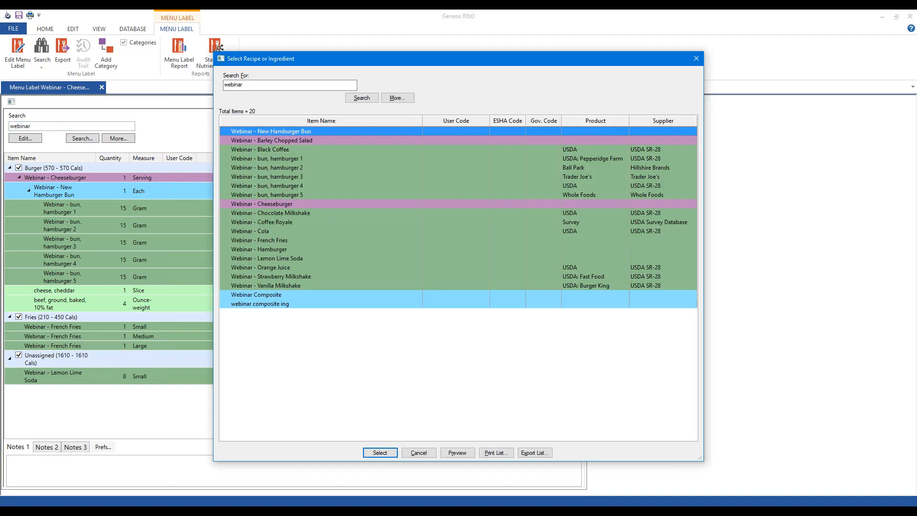
{"action": "double_click", "coordinate": [269, 259]}
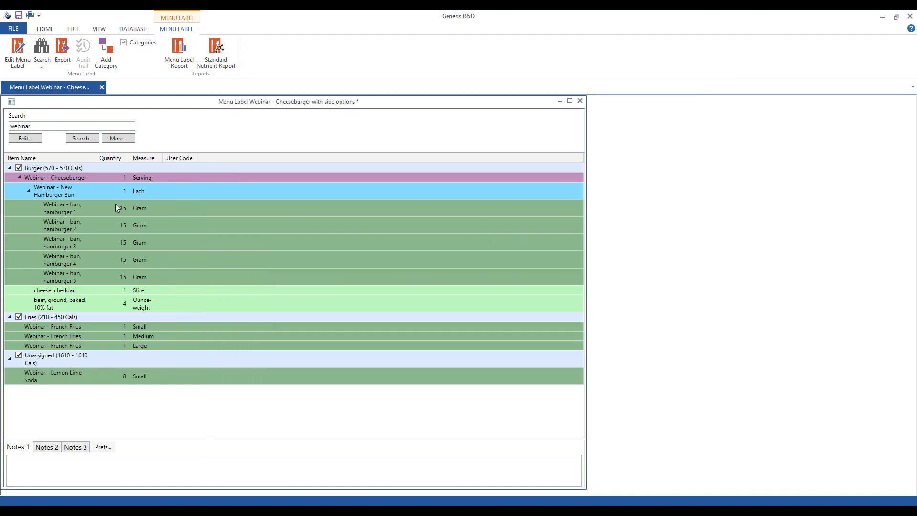
{"action": "type", "text": "webinar"}
{"action": "key", "text": "Return"}
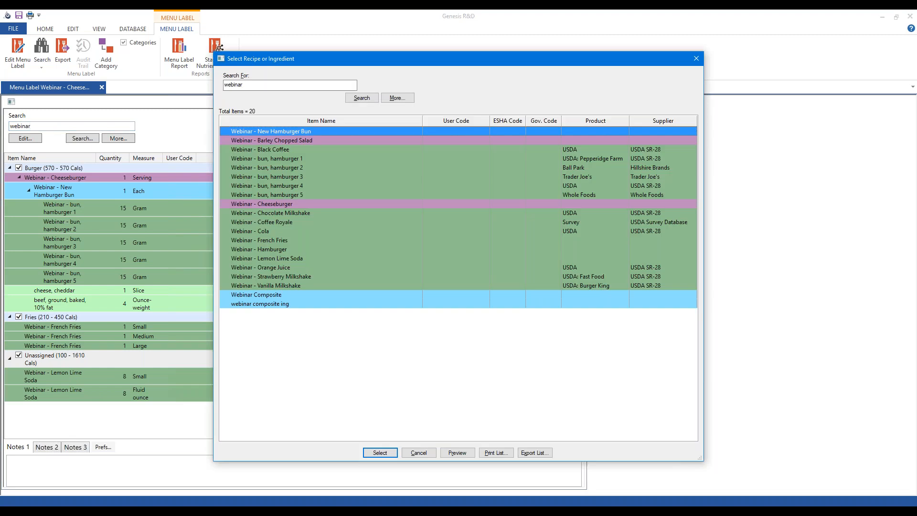
{"action": "double_click", "coordinate": [269, 260]}
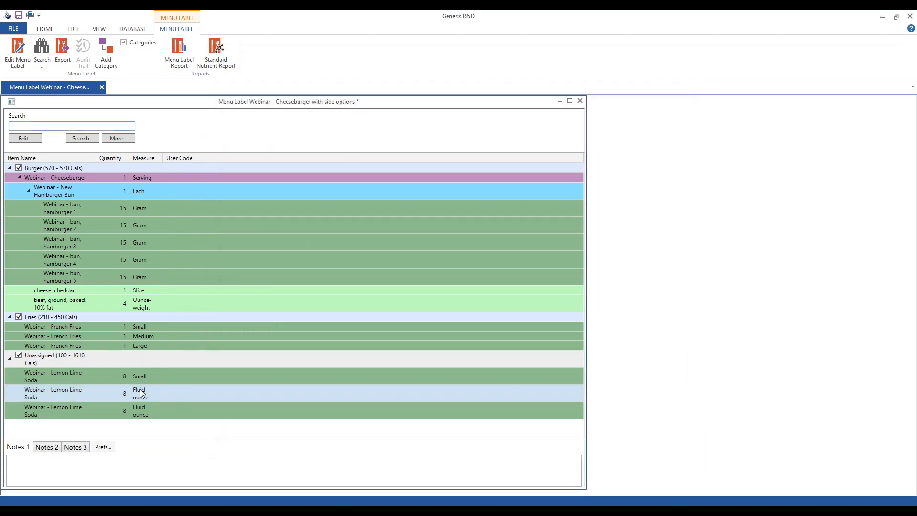
Set the first "Webinar - Lemon Lime Soda" item to quantity 1 Small and the second to 1 Medium.
{"action": "right_click", "coordinate": [74, 376]}
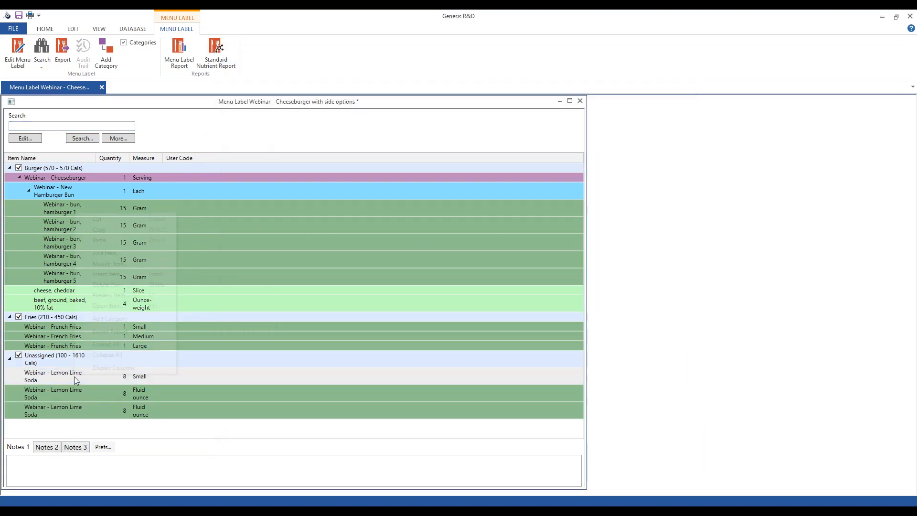
{"action": "left_click", "coordinate": [110, 264]}
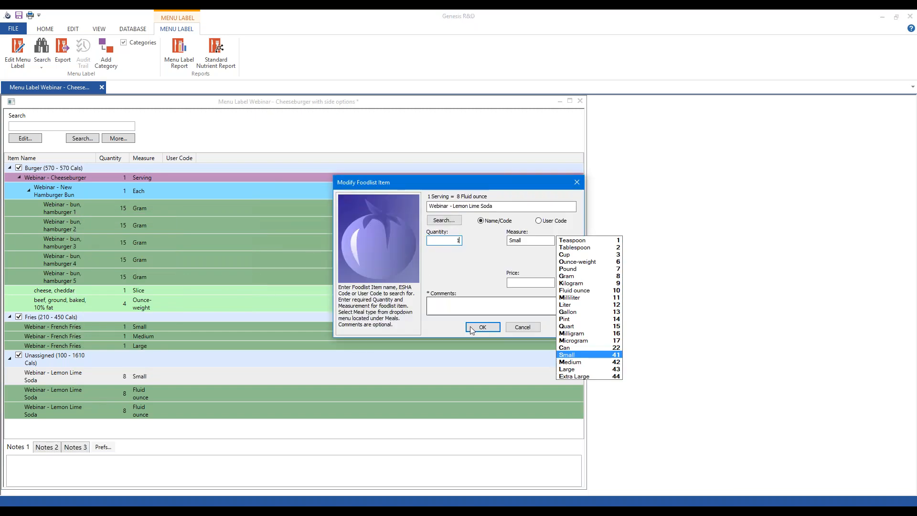
{"action": "left_click", "coordinate": [482, 326]}
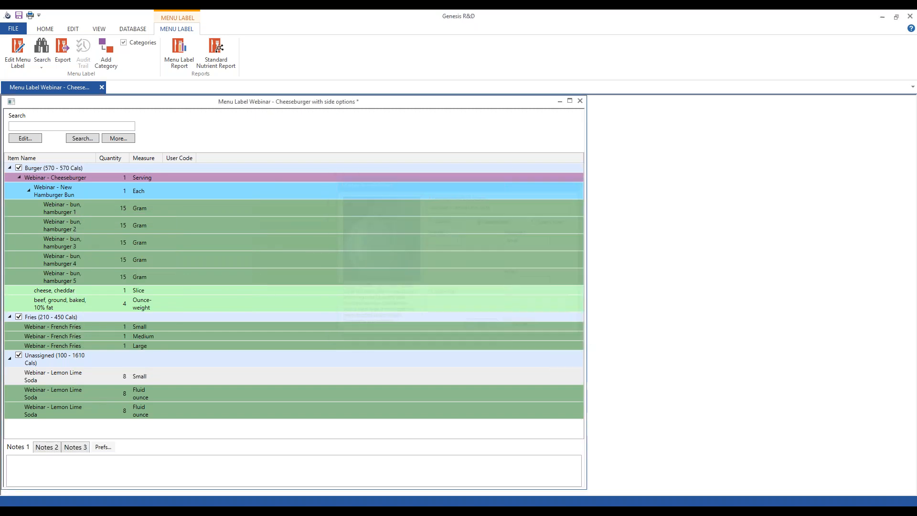
{"action": "right_click", "coordinate": [67, 396]}
{"action": "left_click", "coordinate": [100, 284]}
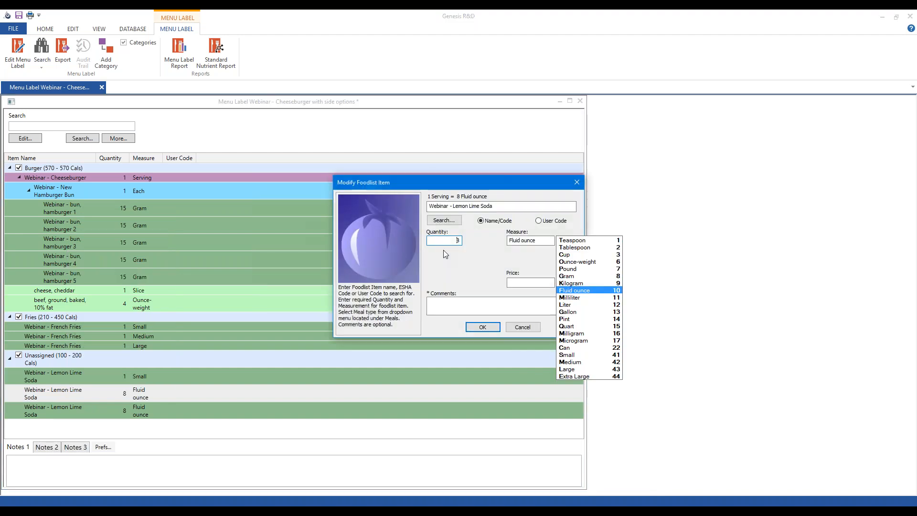
{"action": "left_click", "coordinate": [573, 361]}
{"action": "left_click", "coordinate": [480, 327]}
Set the third "Webinar - Lemon Lime Soda" item to quantity 1 with the measure Large.
{"action": "right_click", "coordinate": [75, 411]}
{"action": "left_click", "coordinate": [106, 297]}
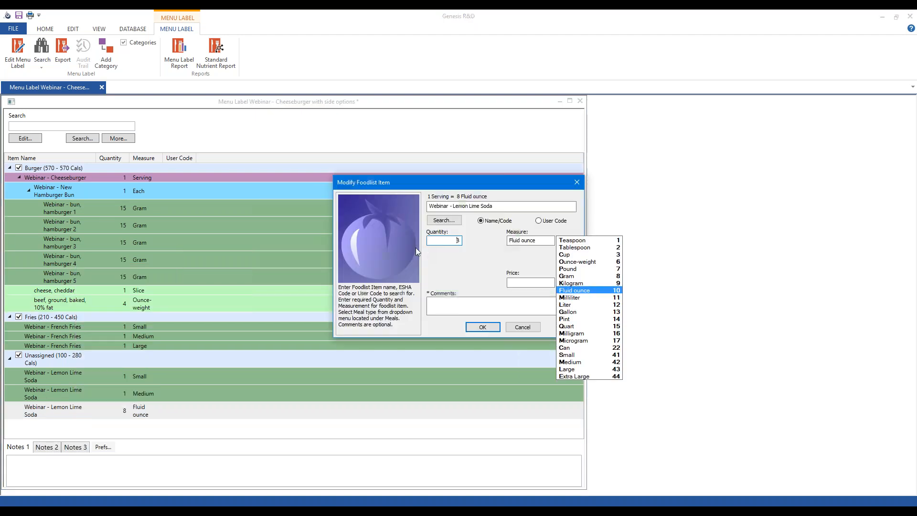
{"action": "type", "text": "1"}
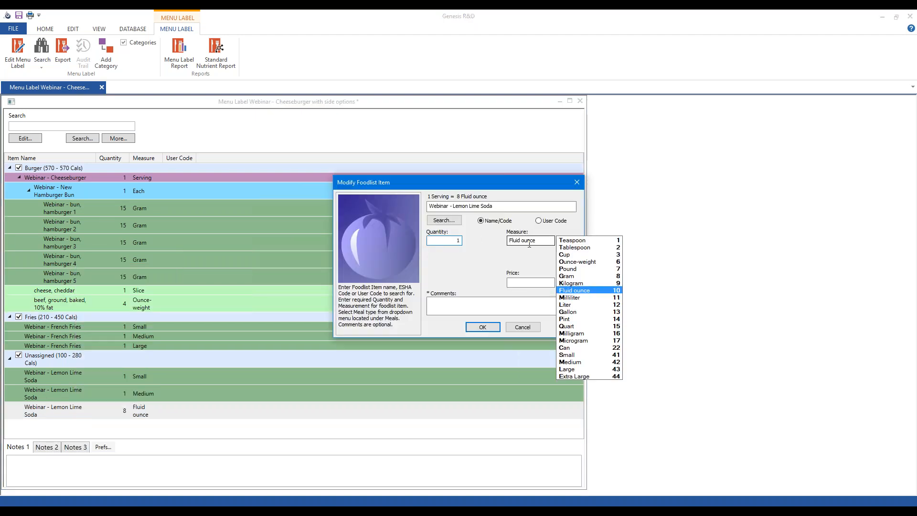
{"action": "left_click", "coordinate": [572, 369]}
{"action": "left_click", "coordinate": [480, 327]}
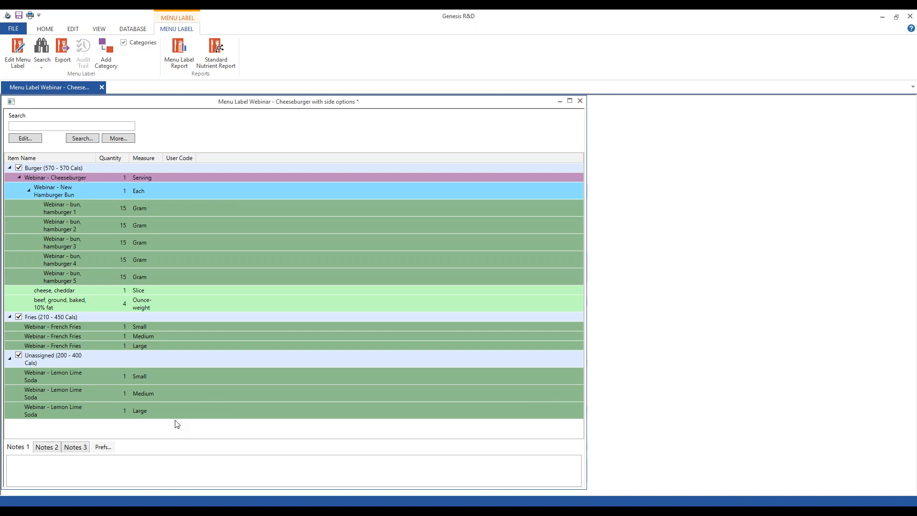
Rename the Unassigned category to "Soda" and tidy the list by collapsing the cheeseburger and widening the Item Name column.
{"action": "left_click", "coordinate": [19, 177]}
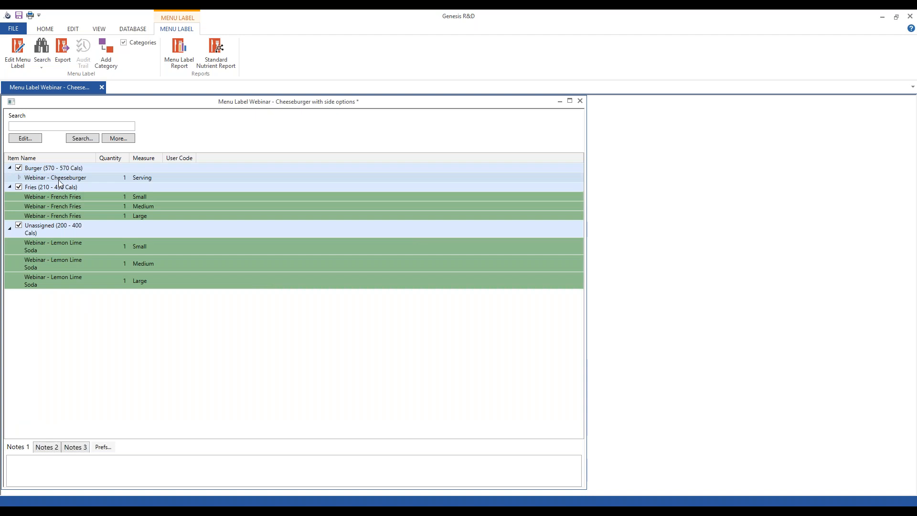
{"action": "right_click", "coordinate": [48, 228]}
{"action": "left_click", "coordinate": [73, 281]}
{"action": "double_click", "coordinate": [478, 254]}
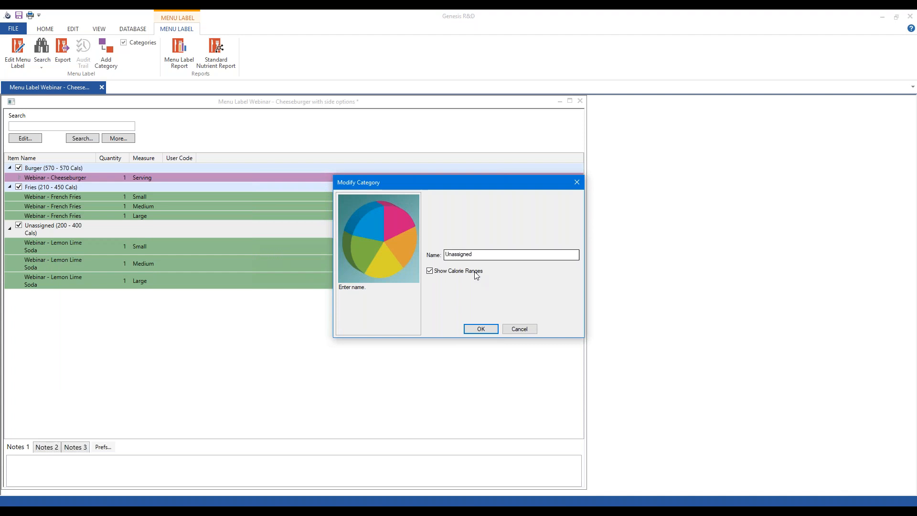
{"action": "type", "text": "Soda"}
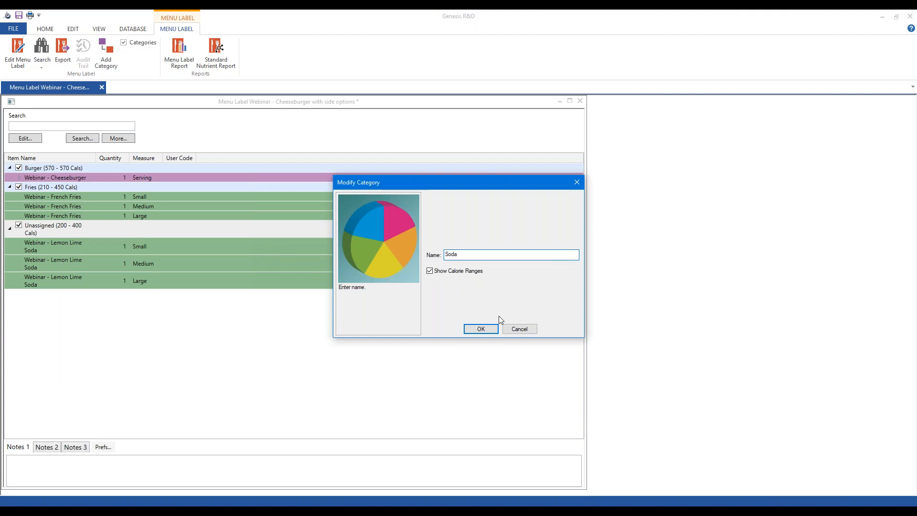
{"action": "left_click", "coordinate": [481, 329]}
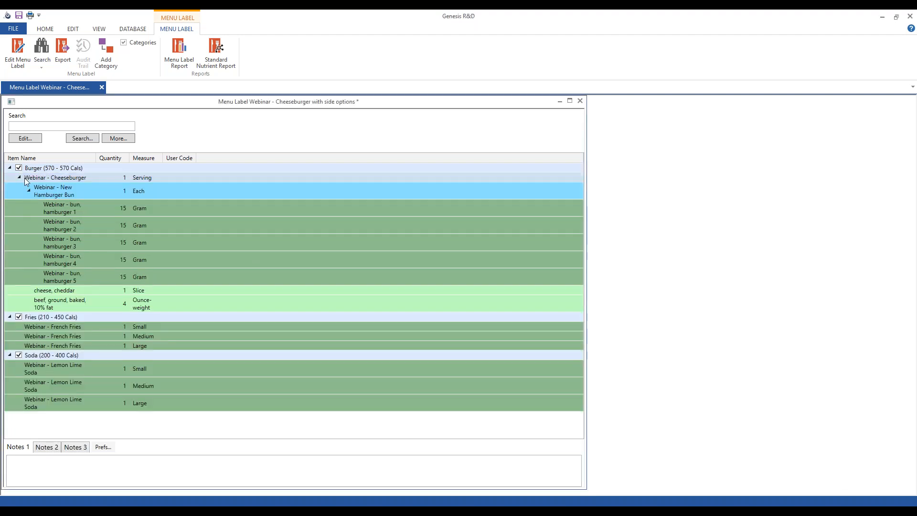
{"action": "left_click", "coordinate": [20, 177]}
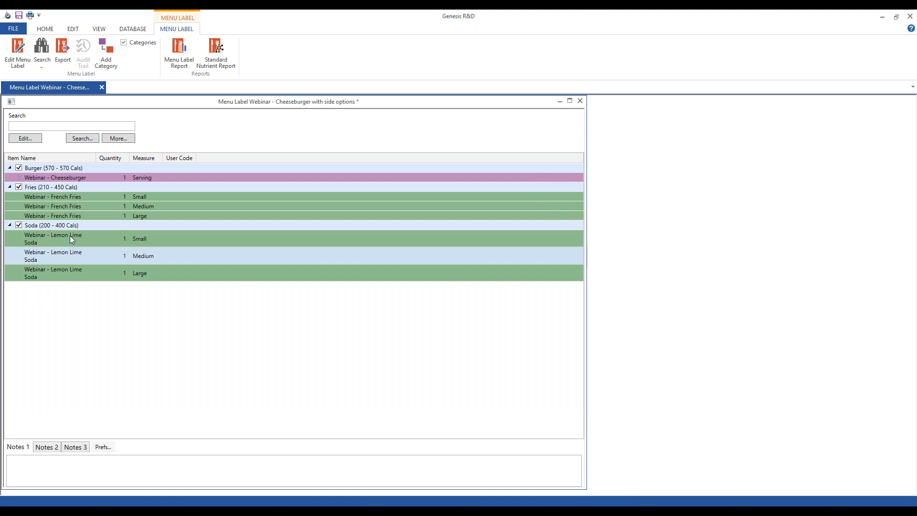
{"action": "left_click_drag", "start_coordinate": [96, 158], "coordinate": [144, 158]}
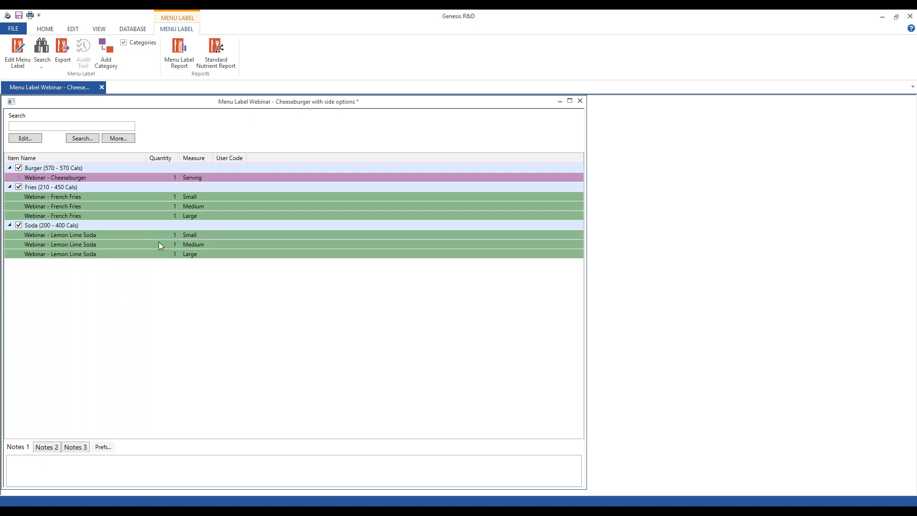
Open the Menu Label Report, narrow its Item Name column and limit the report to label nutrients only.
{"action": "left_click", "coordinate": [180, 72]}
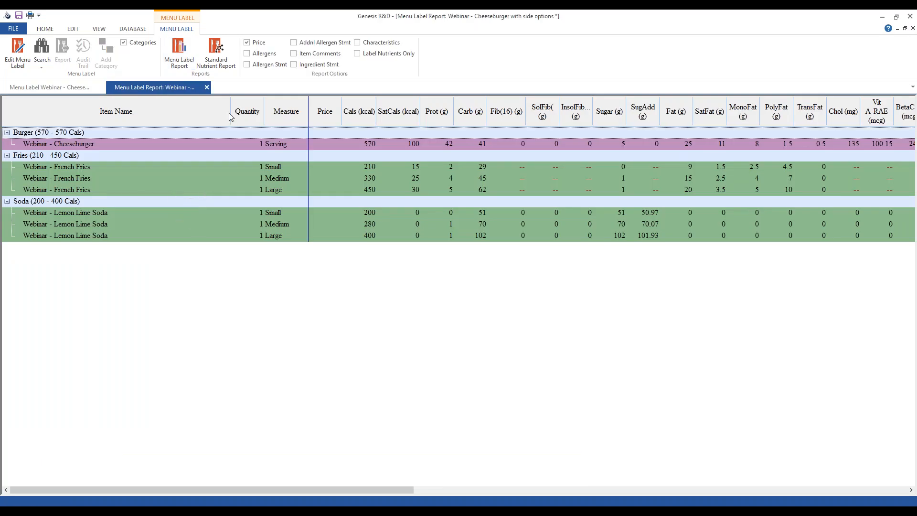
{"action": "left_click_drag", "start_coordinate": [230, 120], "coordinate": [136, 119]}
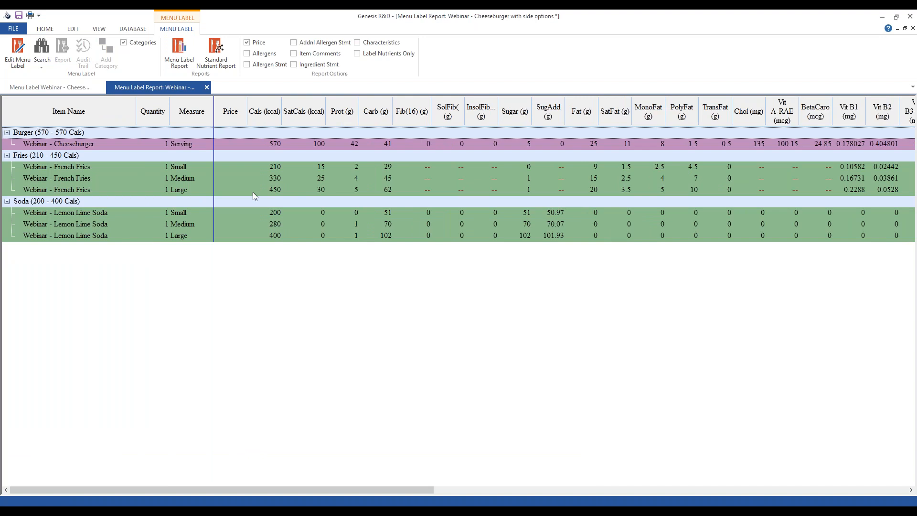
{"action": "left_click", "coordinate": [356, 53]}
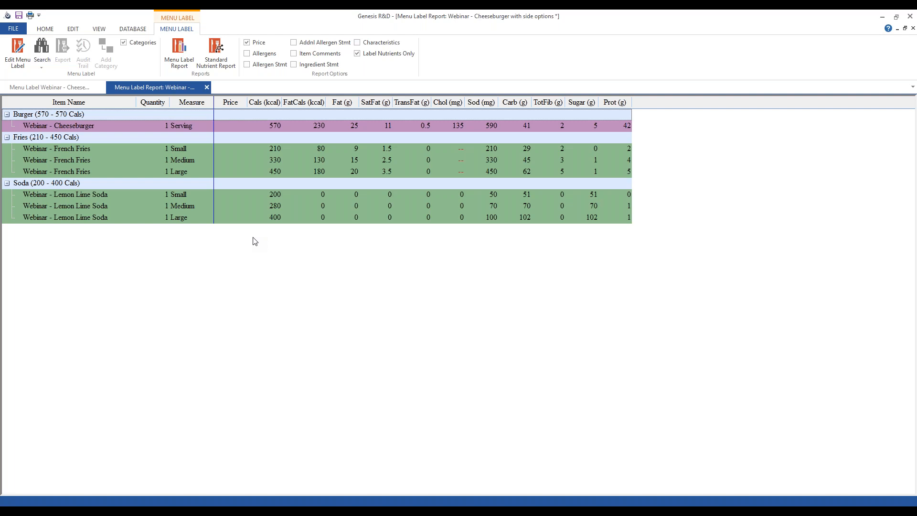
Examine the report's allergen columns and allergen statements, hiding each again after viewing it.
{"action": "left_click", "coordinate": [247, 55]}
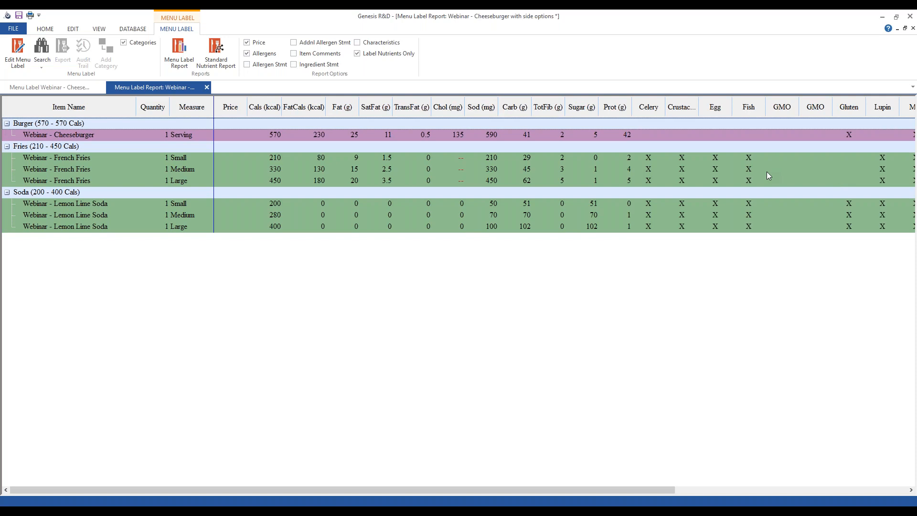
{"action": "left_click", "coordinate": [246, 53]}
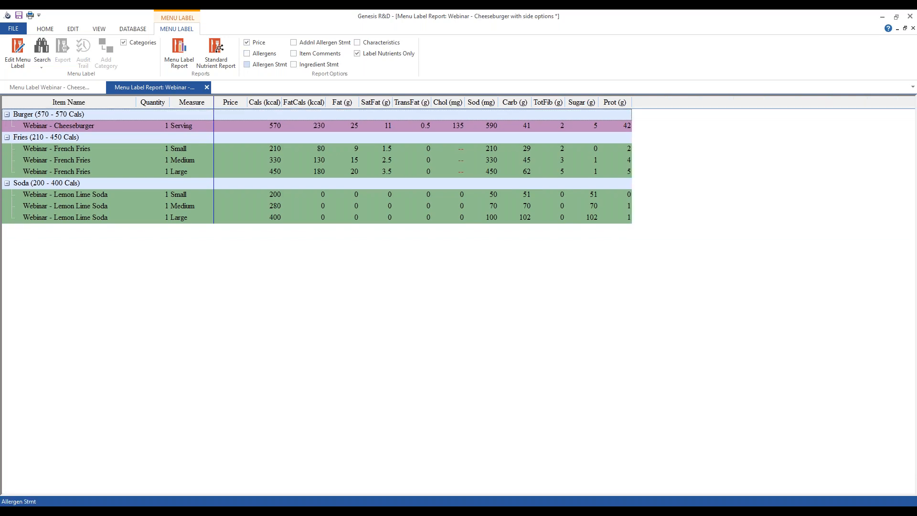
{"action": "left_click", "coordinate": [247, 65]}
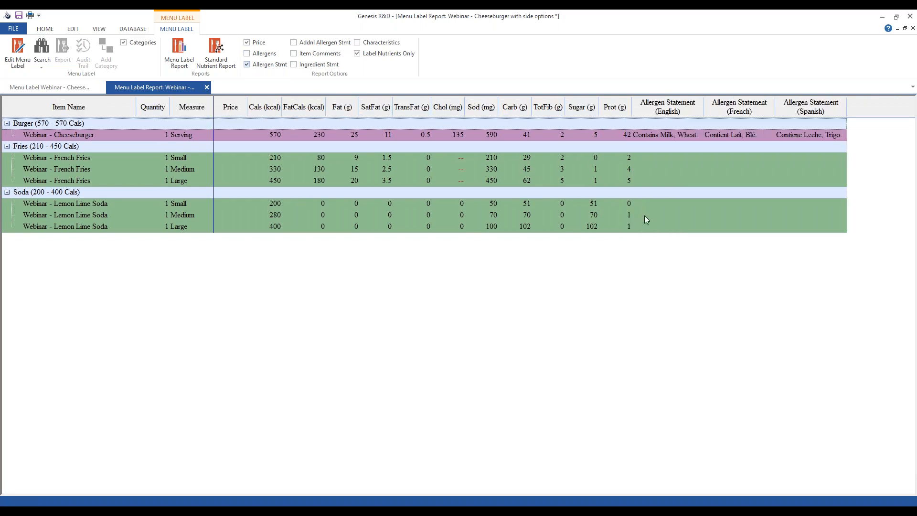
{"action": "mouse_move", "coordinate": [703, 107]}
{"action": "left_mouse_down"}
{"action": "mouse_move", "coordinate": [765, 107]}
{"action": "mouse_move", "coordinate": [712, 108]}
{"action": "left_mouse_up"}
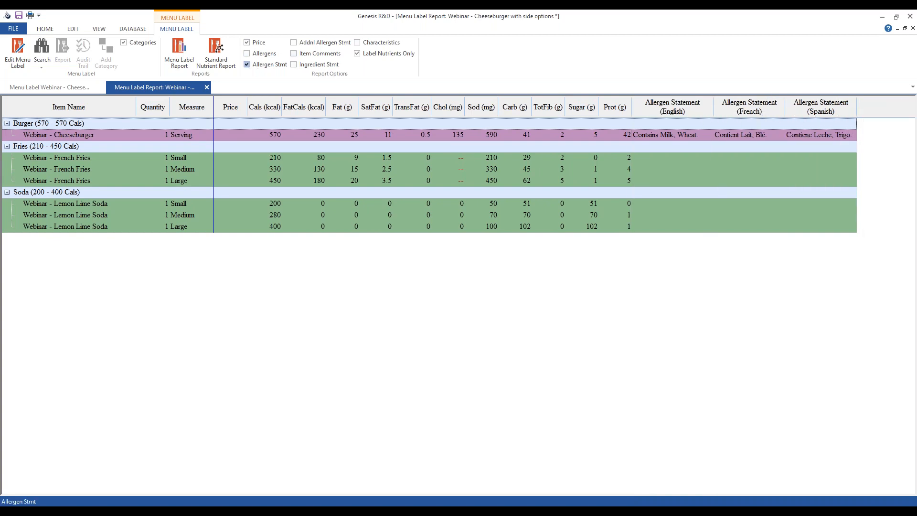
{"action": "left_click", "coordinate": [247, 64]}
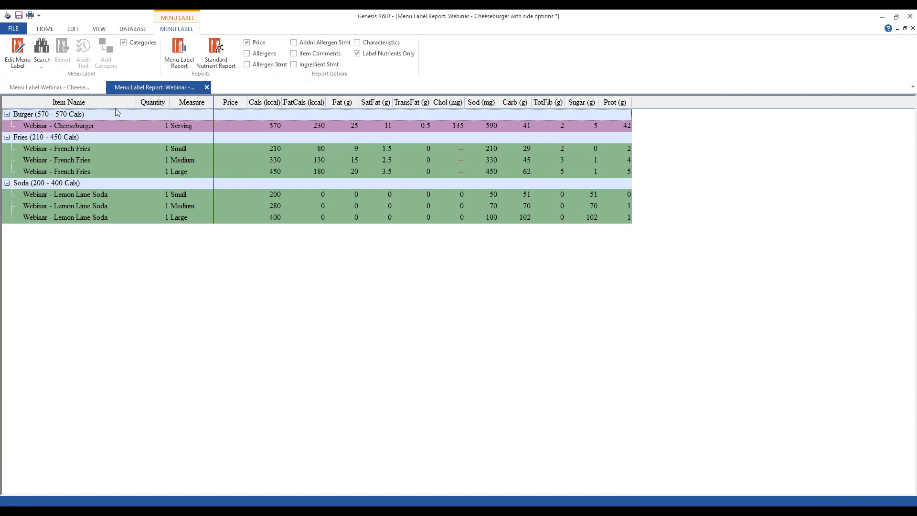
Return to the menu label and check the comments field of the small "Webinar - French Fries" item without changing it.
{"action": "left_click", "coordinate": [47, 90]}
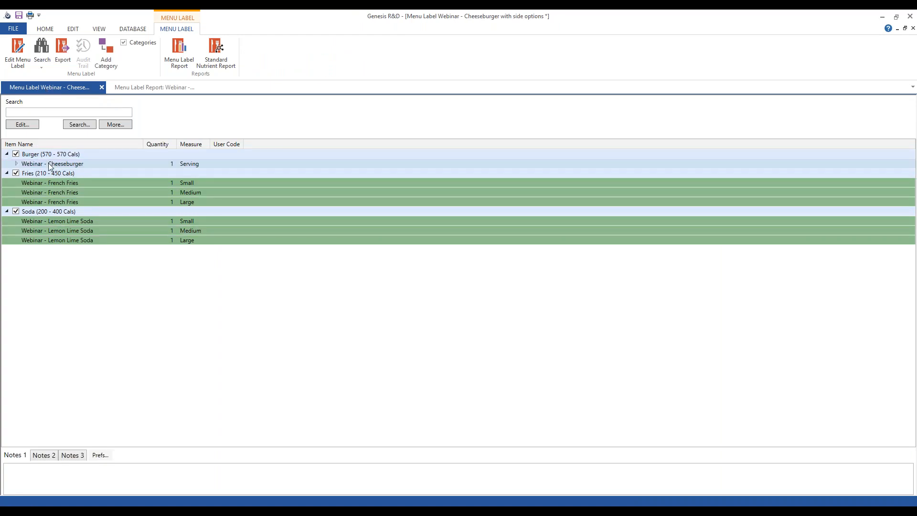
{"action": "right_click", "coordinate": [39, 179]}
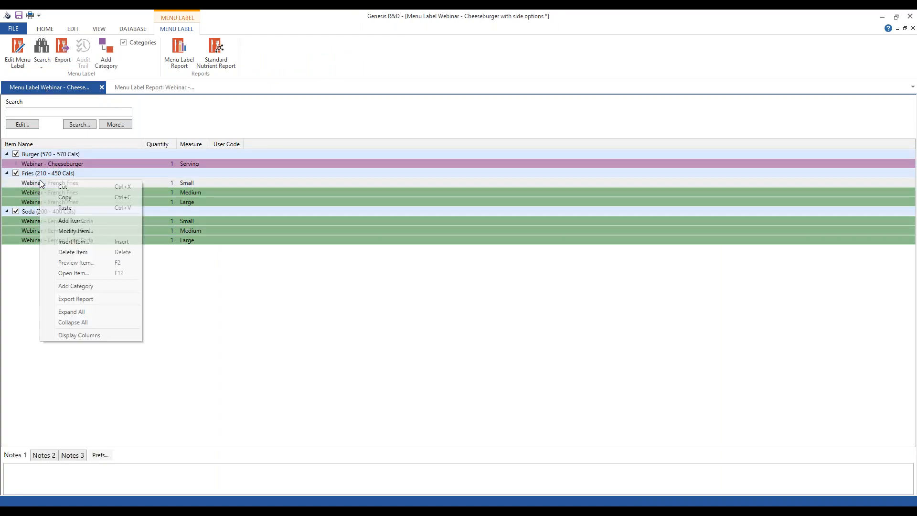
{"action": "left_click", "coordinate": [75, 231]}
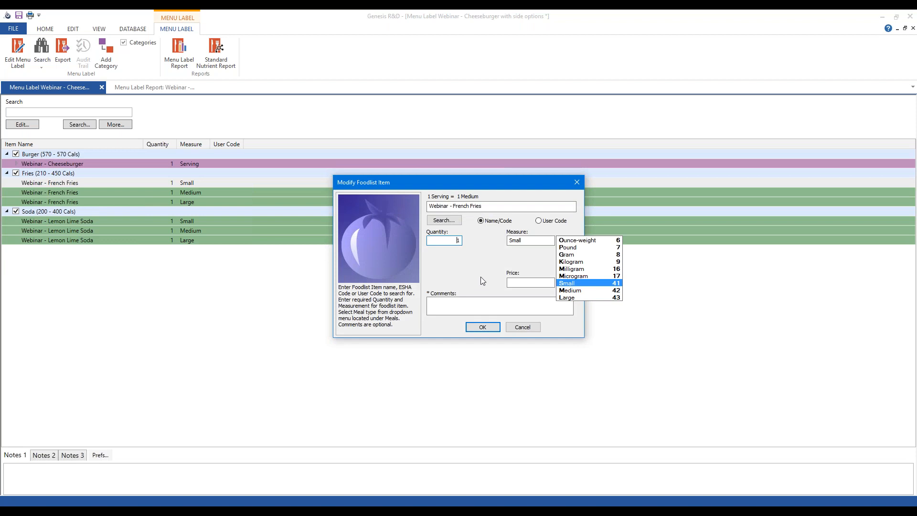
{"action": "left_click", "coordinate": [454, 308]}
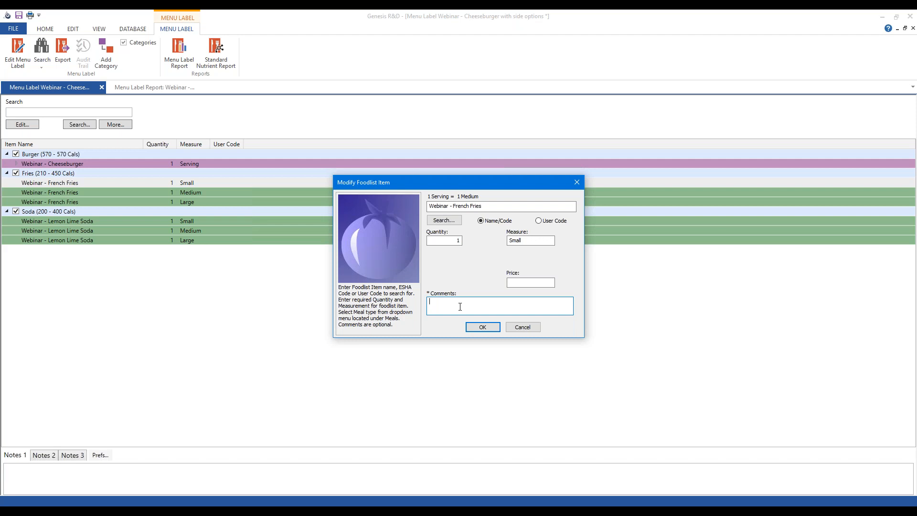
{"action": "left_click", "coordinate": [520, 326]}
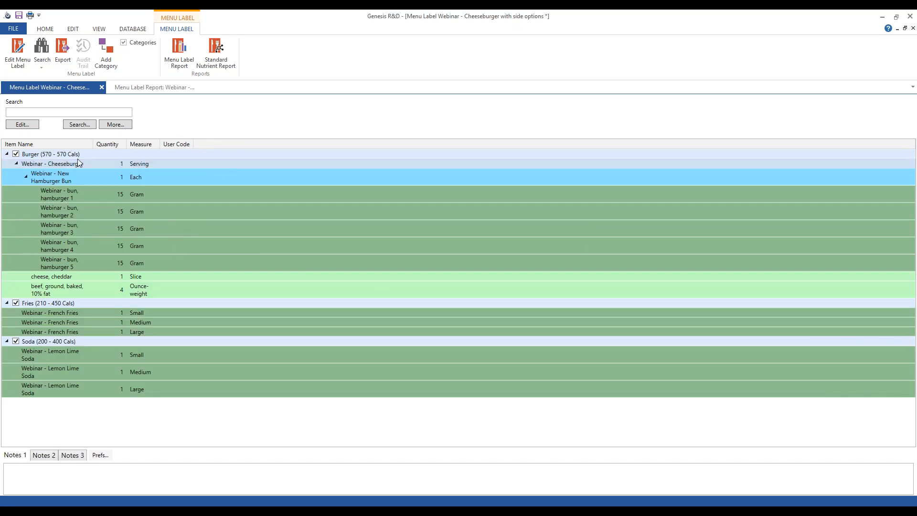
{"action": "left_click", "coordinate": [17, 165]}
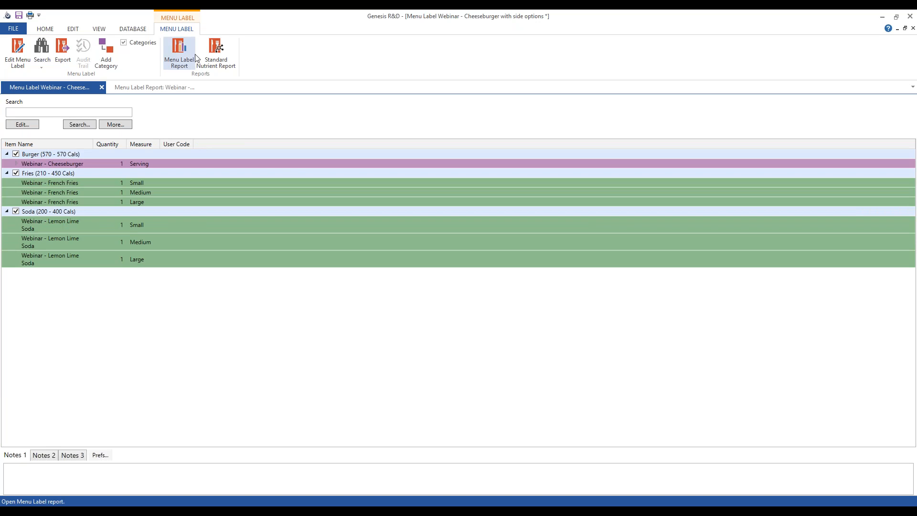
Switch back to the Menu Label Report and view the ingredient statements and characteristics, hiding each again after viewing.
{"action": "left_click", "coordinate": [157, 88]}
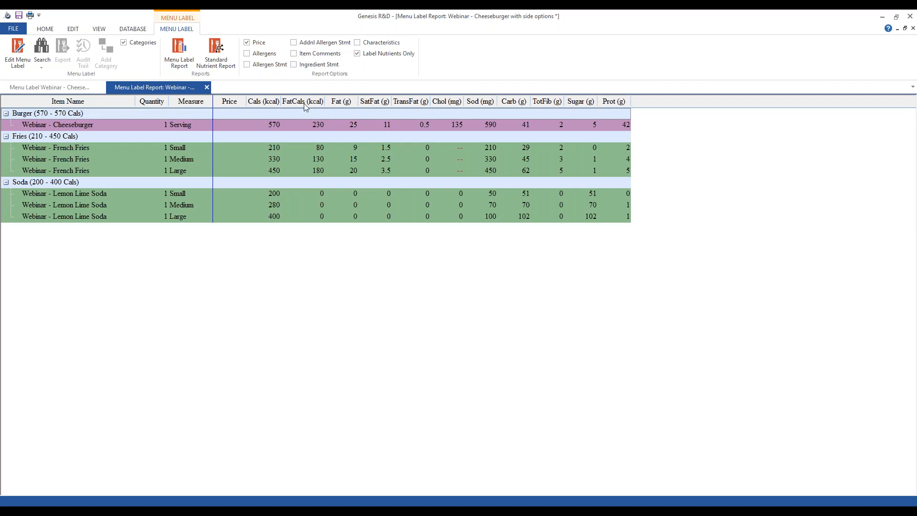
{"action": "left_click", "coordinate": [294, 64]}
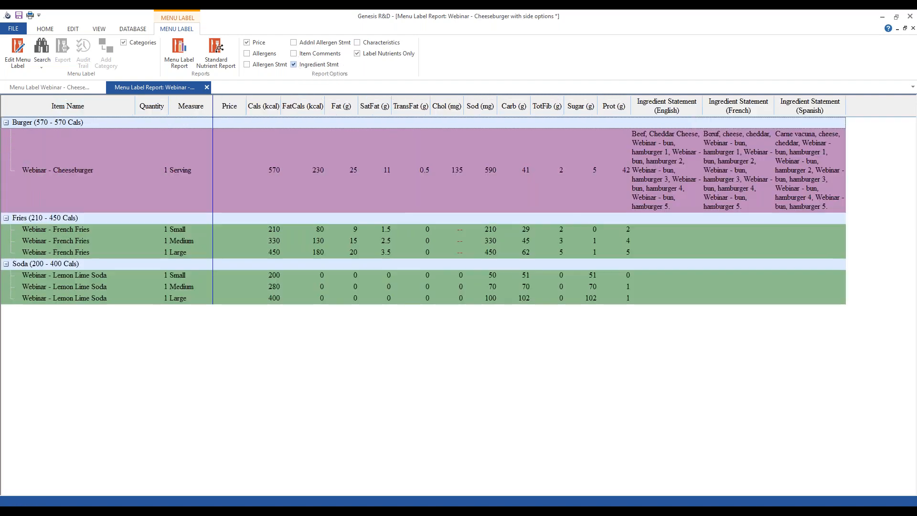
{"action": "left_click", "coordinate": [294, 64]}
{"action": "left_click", "coordinate": [358, 43]}
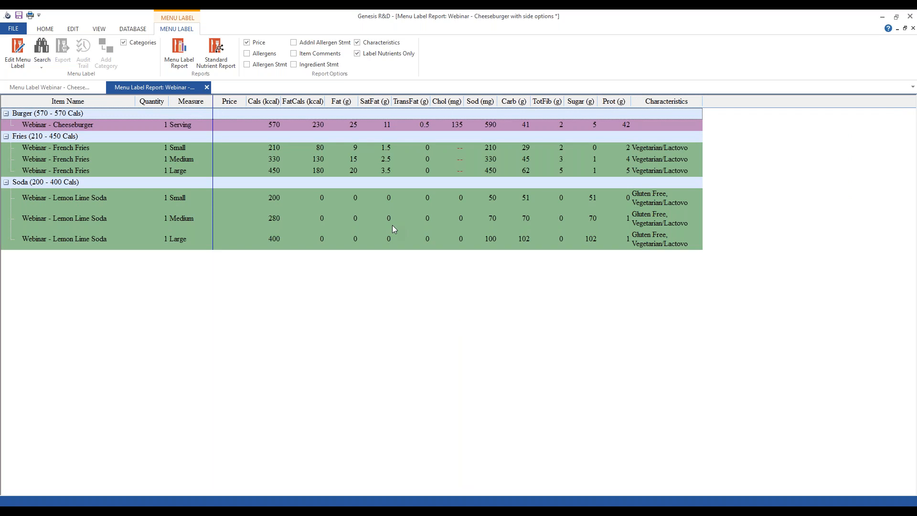
{"action": "left_click", "coordinate": [357, 43]}
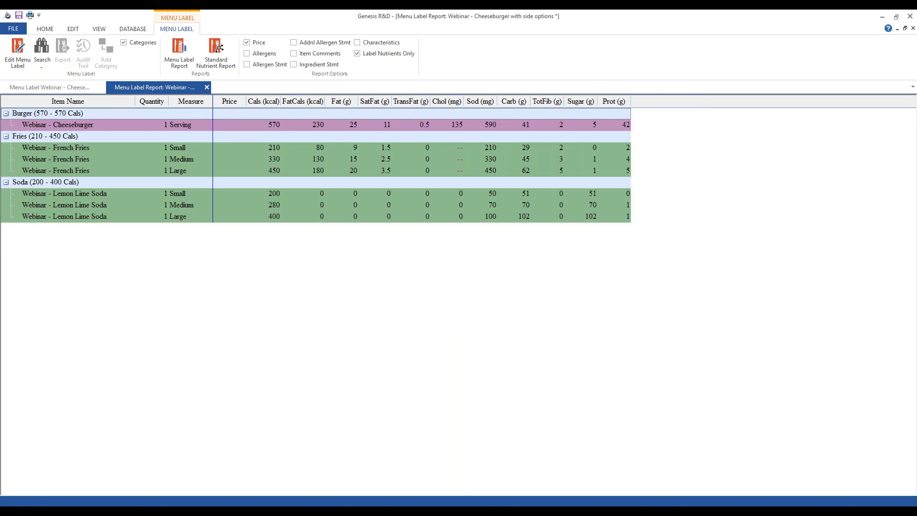
View the Standard Nutrient Report for the menu label and close both open reports.
{"action": "left_click", "coordinate": [218, 67]}
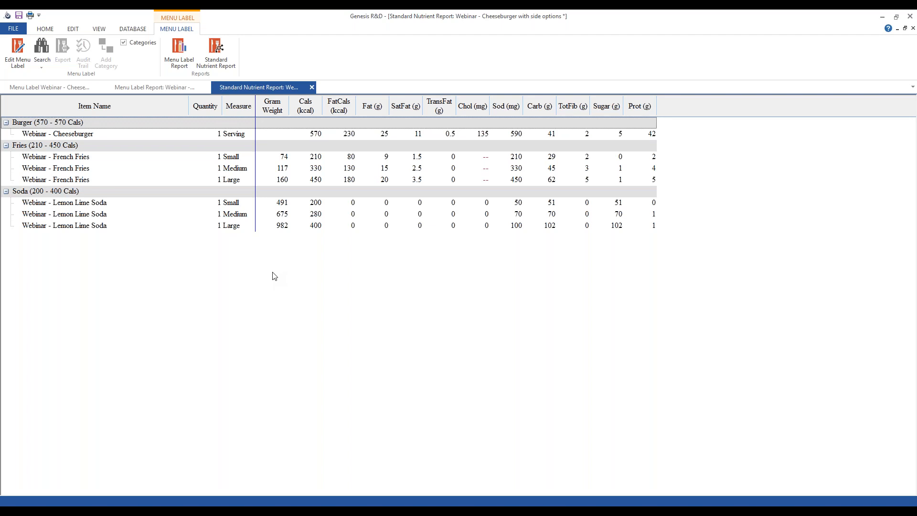
{"action": "left_click", "coordinate": [312, 87]}
{"action": "left_click", "coordinate": [206, 87]}
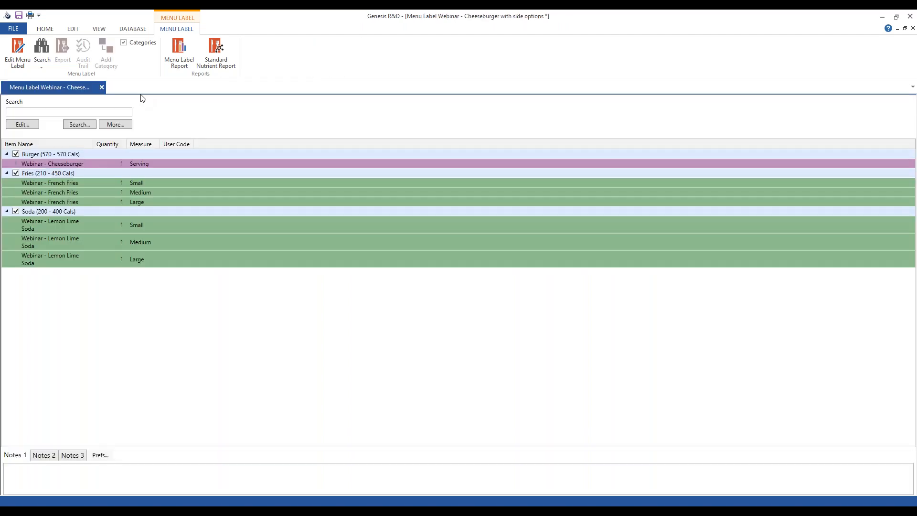
Close the "Webinar - Cheeseburger with side options" menu label and save its changes.
{"action": "left_click", "coordinate": [101, 87]}
{"action": "left_click", "coordinate": [449, 283]}
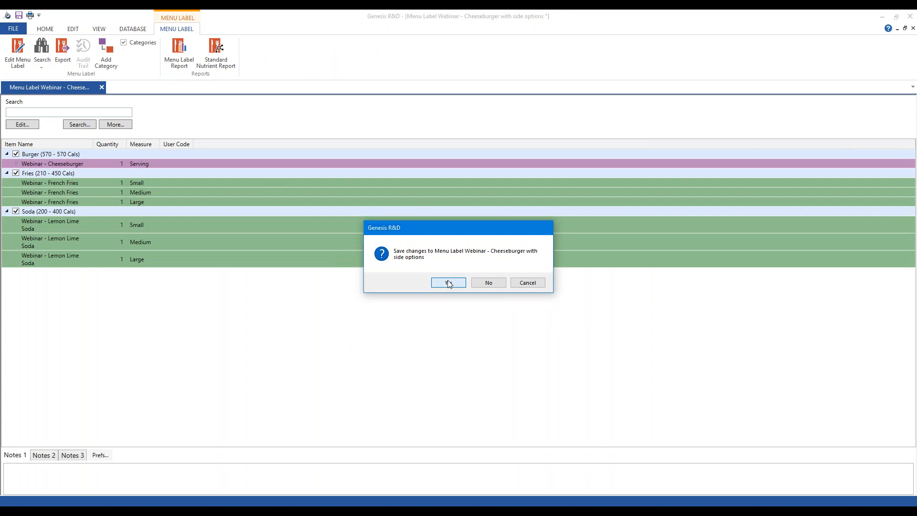
{"action": "left_click", "coordinate": [436, 276]}
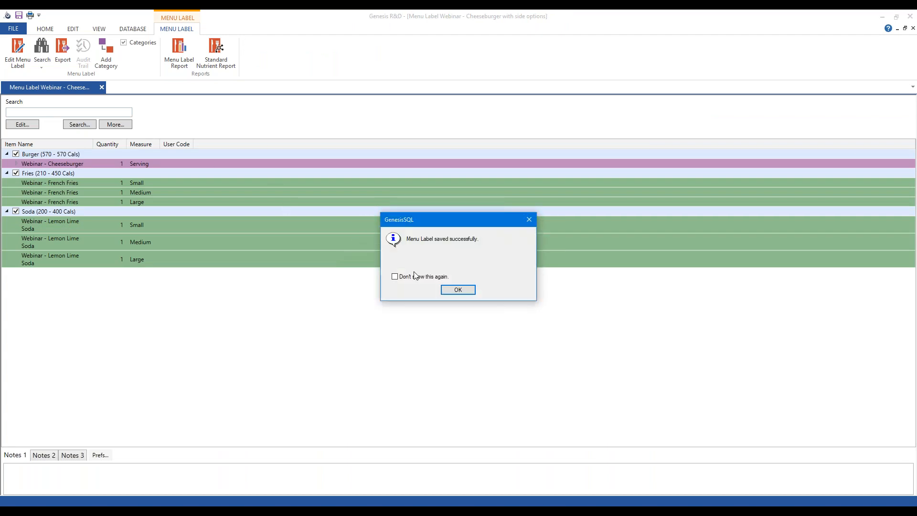
{"action": "left_click", "coordinate": [451, 291]}
Create a new menu label named "Webinar - Drink Menu".
{"action": "left_click", "coordinate": [16, 61]}
{"action": "left_click", "coordinate": [34, 117]}
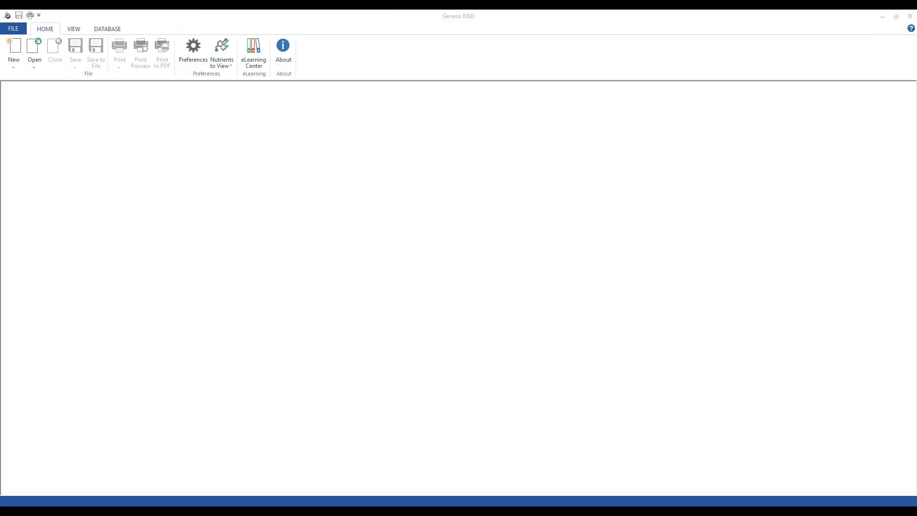
{"action": "type", "text": "Webinar - Drink Menu"}
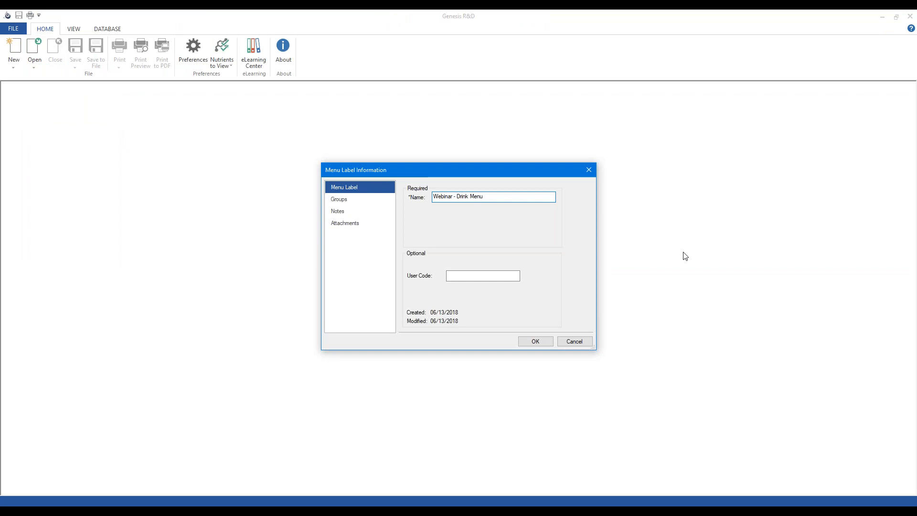
{"action": "left_click", "coordinate": [536, 339]}
Search for "webinar" items and add "Webinar - Lemon Lime Soda" to the drink menu label.
{"action": "left_click", "coordinate": [29, 113]}
{"action": "type", "text": "webinar"}
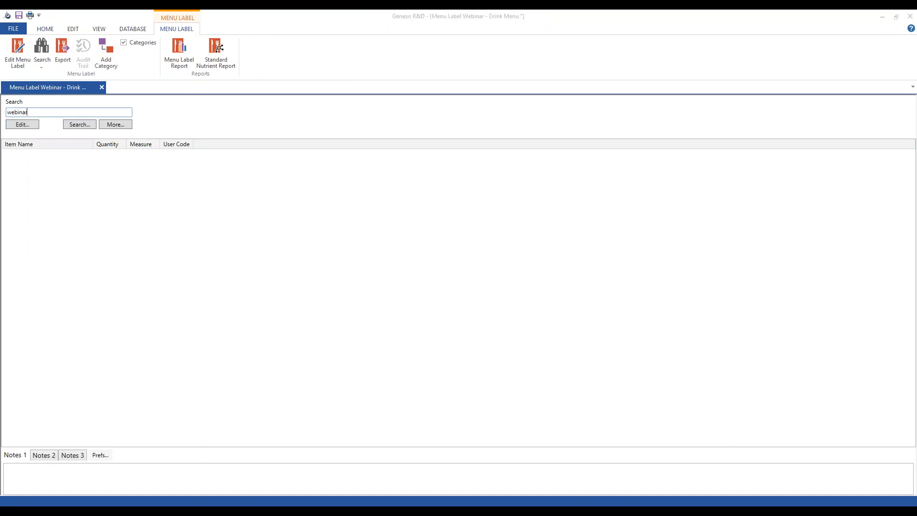
{"action": "key", "text": "Return"}
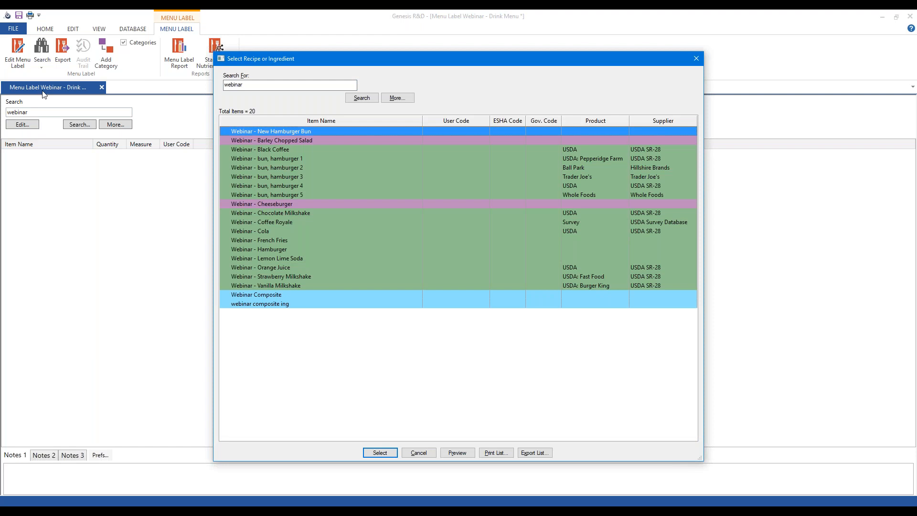
{"action": "left_click", "coordinate": [280, 259]}
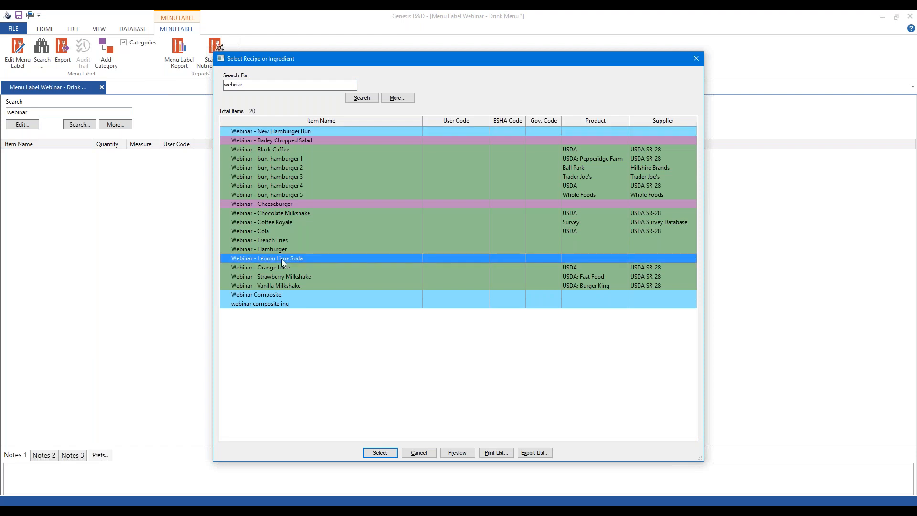
{"action": "left_click", "coordinate": [379, 453]}
Rename the unassigned category holding the lemon lime soda as "Soda".
{"action": "right_click", "coordinate": [51, 159]}
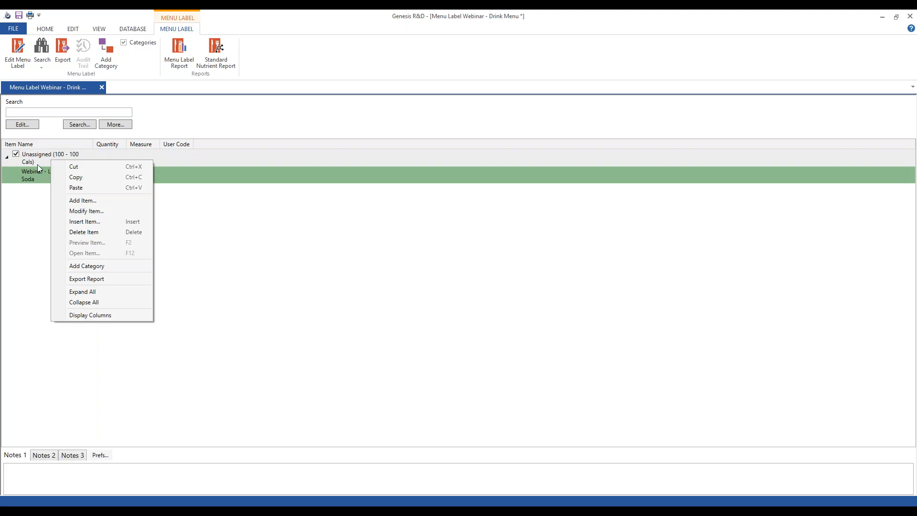
{"action": "left_click", "coordinate": [85, 210]}
{"action": "double_click", "coordinate": [483, 255]}
{"action": "type", "text": "Soda"}
{"action": "left_click", "coordinate": [478, 328]}
Search for "webinar" items and add "Webinar - Black Coffee" and "Webinar - Coffee Royale" together to the menu label.
{"action": "left_click", "coordinate": [47, 113]}
{"action": "type", "text": "webinar"}
{"action": "key", "text": "Return"}
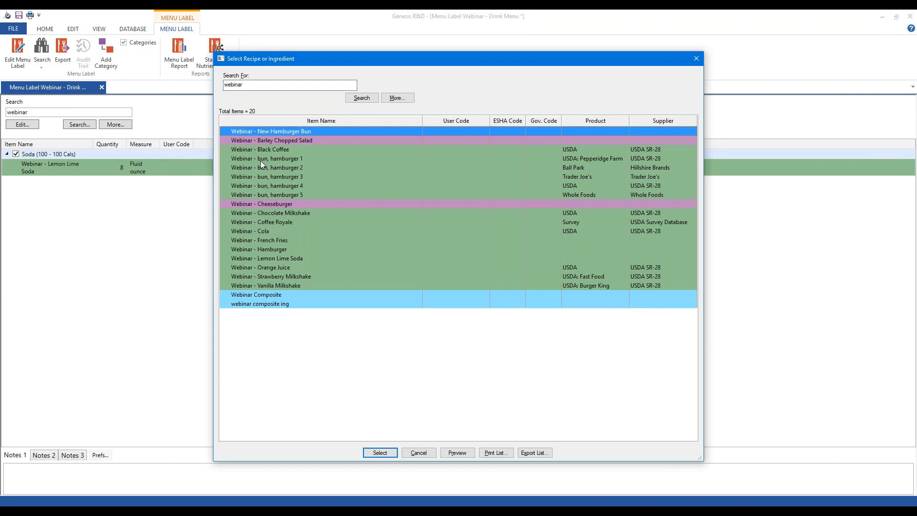
{"action": "left_click", "coordinate": [291, 150]}
{"action": "left_click", "coordinate": [301, 222]}
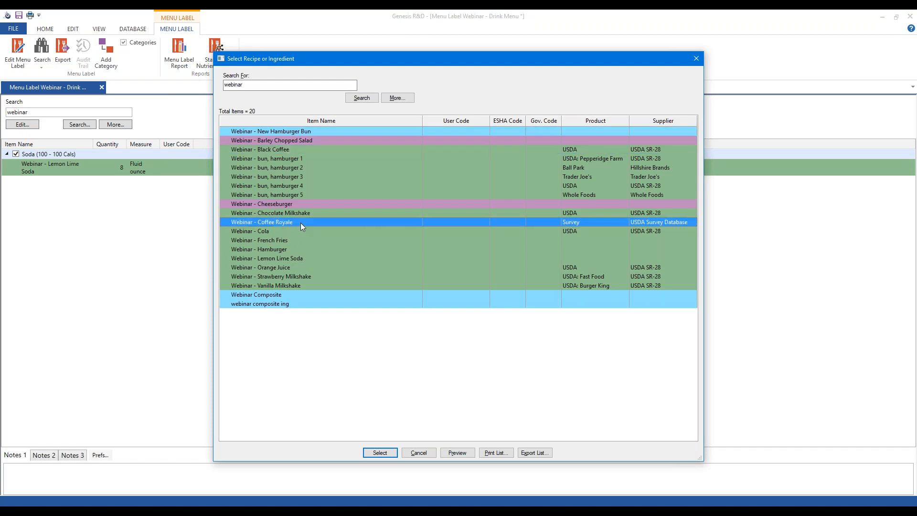
{"action": "left_click", "coordinate": [268, 149], "text": "ctrl"}
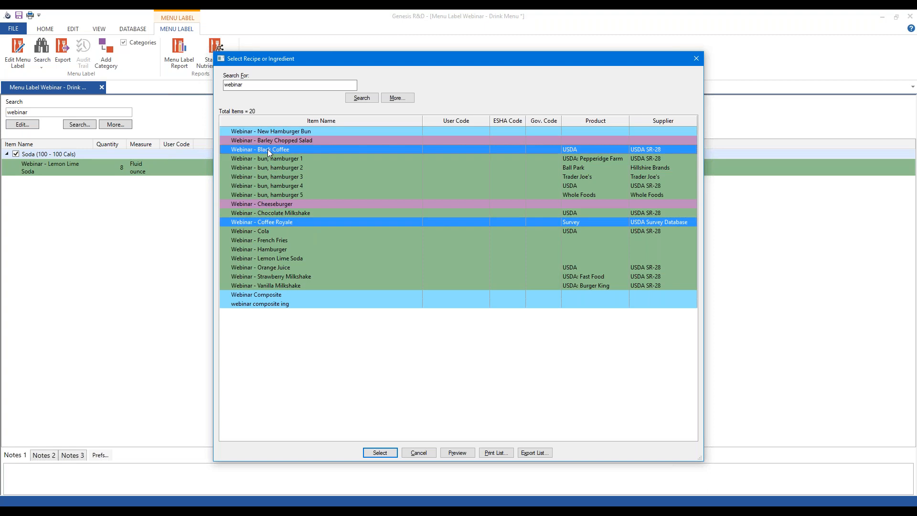
{"action": "left_click", "coordinate": [380, 452]}
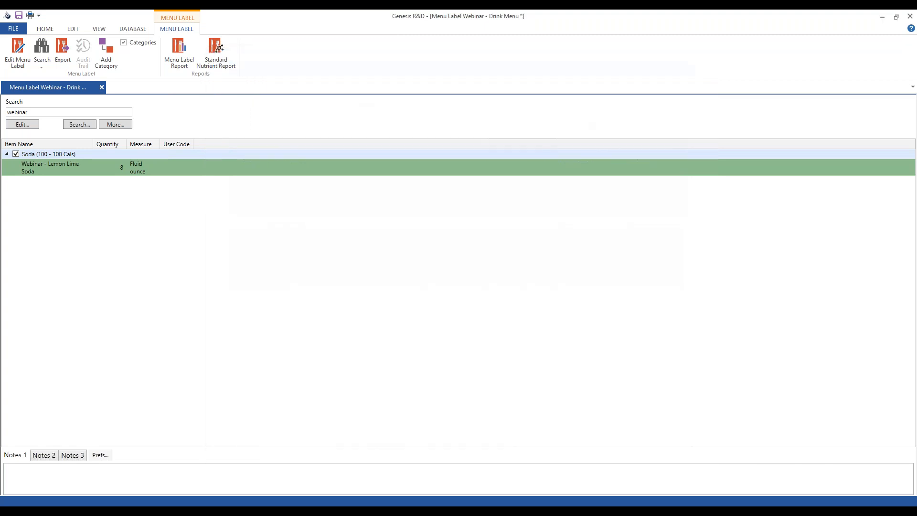
Rename the unassigned category holding the two coffee items as "Coffee".
{"action": "left_click", "coordinate": [64, 199]}
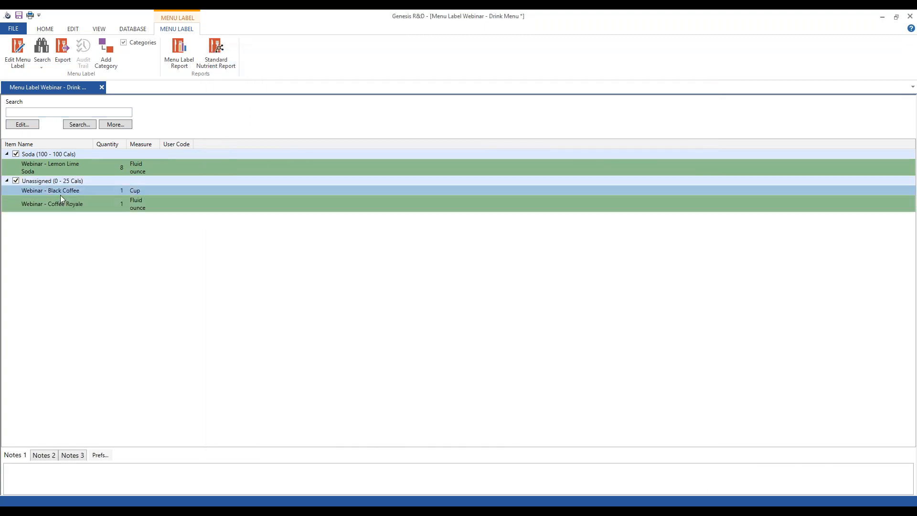
{"action": "right_click", "coordinate": [48, 182]}
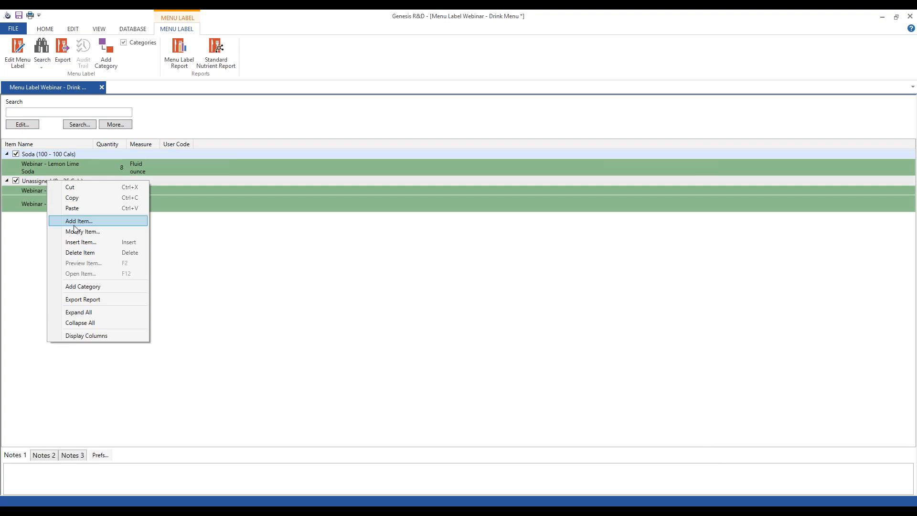
{"action": "left_click", "coordinate": [79, 220]}
{"action": "double_click", "coordinate": [487, 254]}
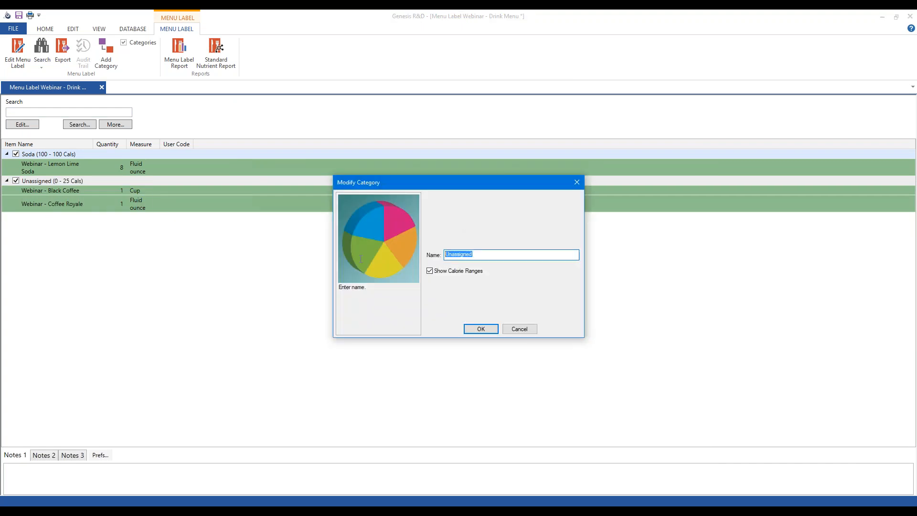
{"action": "type", "text": "Coffee"}
{"action": "left_click", "coordinate": [480, 329]}
Search for "webinar" items and add the Webinar chocolate, strawberry and vanilla milkshakes together to the menu label.
{"action": "left_click", "coordinate": [34, 111]}
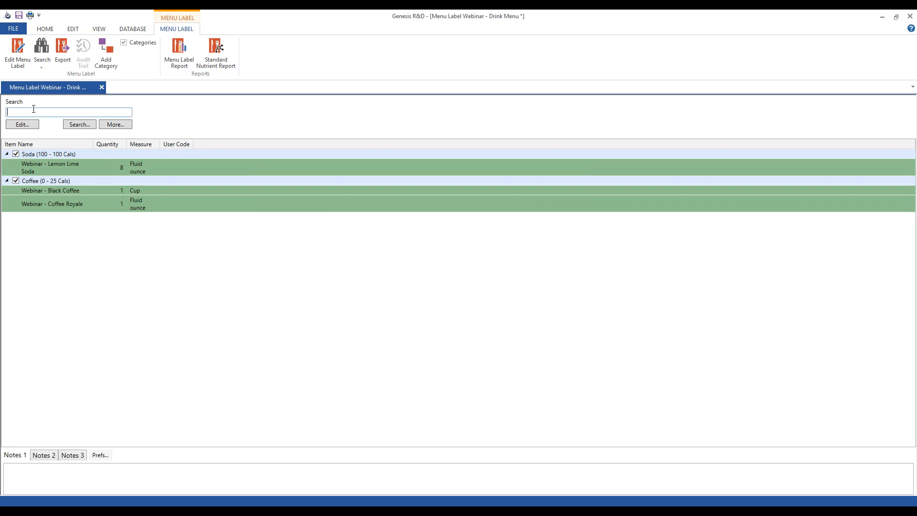
{"action": "type", "text": "webinar"}
{"action": "key", "text": "Return"}
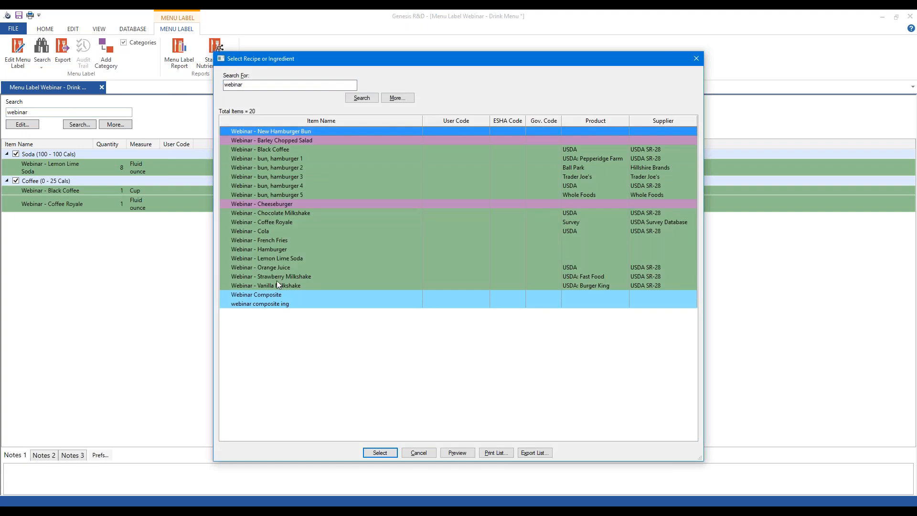
{"action": "left_click", "coordinate": [281, 269]}
{"action": "left_click", "coordinate": [277, 276]}
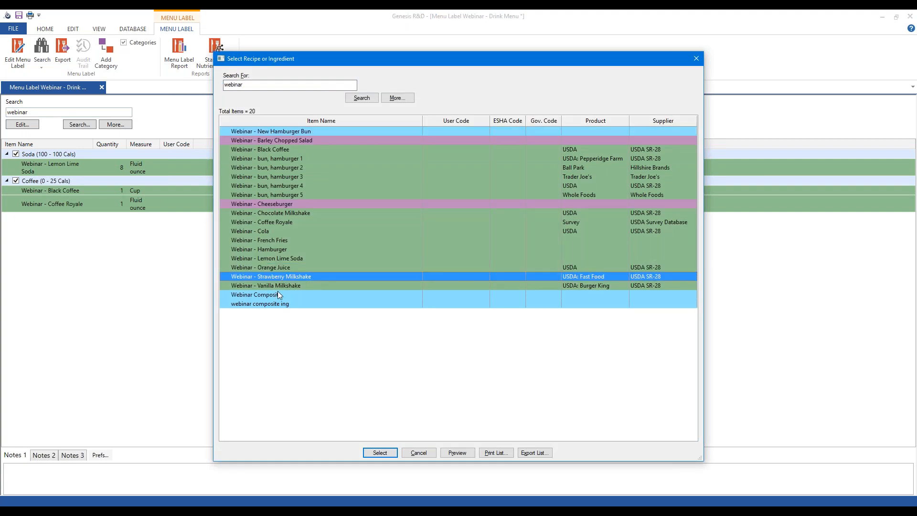
{"action": "left_click", "coordinate": [273, 285], "text": "ctrl"}
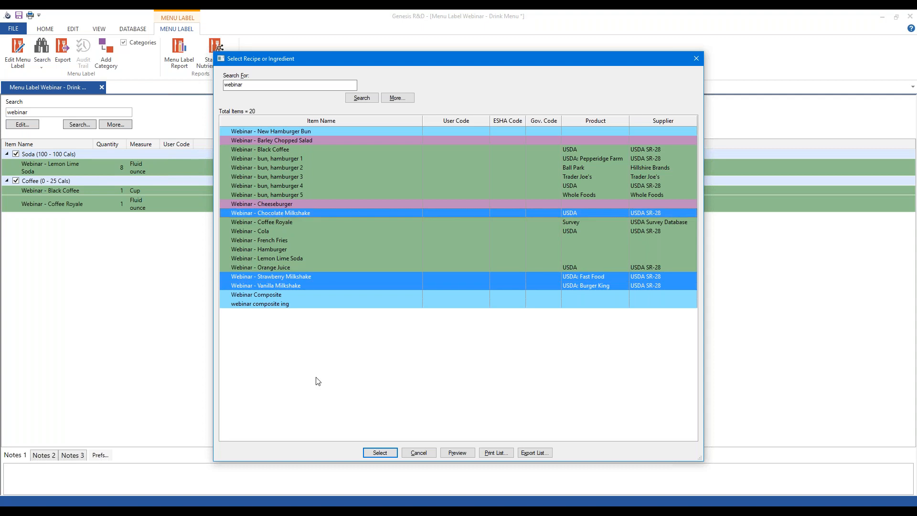
{"action": "left_click", "coordinate": [370, 454]}
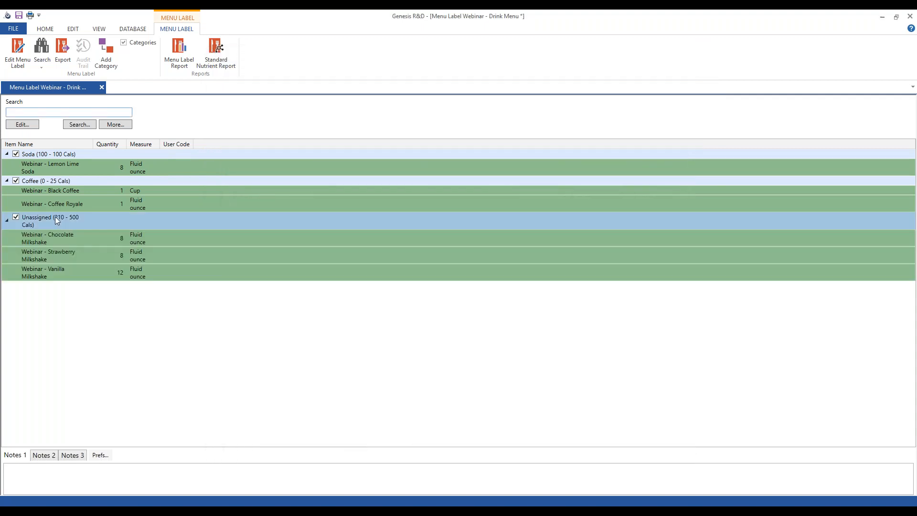
Rename the unassigned category holding the three milkshakes as "Milkshakes".
{"action": "right_click", "coordinate": [56, 216]}
{"action": "left_click", "coordinate": [88, 268]}
{"action": "double_click", "coordinate": [477, 254]}
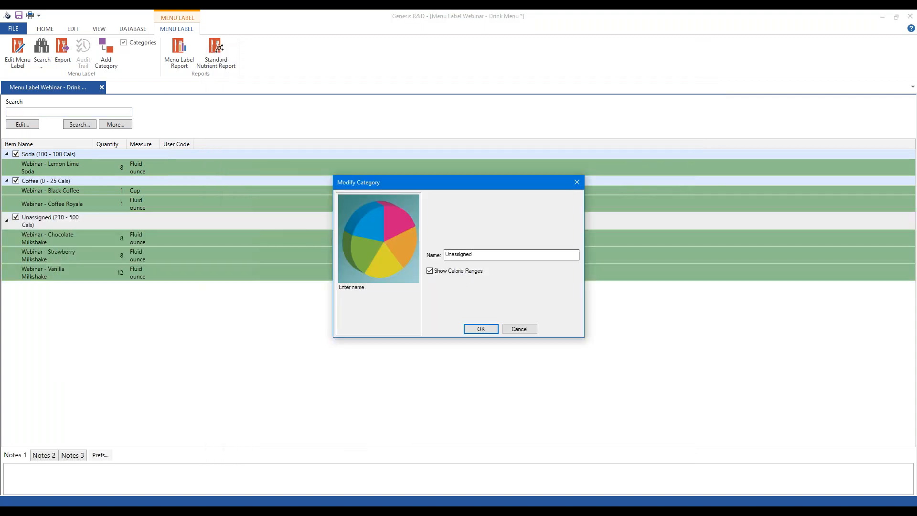
{"action": "type", "text": "Milkshakes"}
{"action": "left_click", "coordinate": [480, 329]}
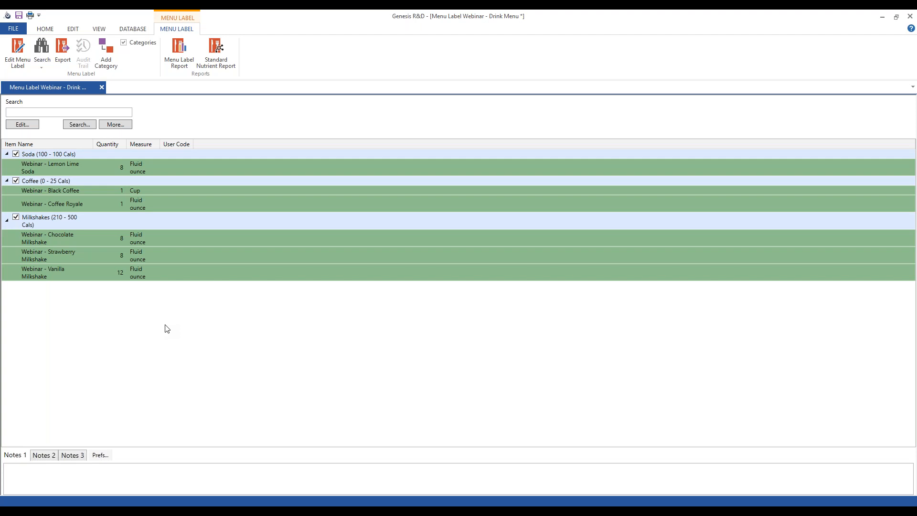
Switch to the PowerPoint slide show and advance to the "Ingredient Yield - "with Ice"" slide.
{"action": "key", "text": "alt+Tab"}
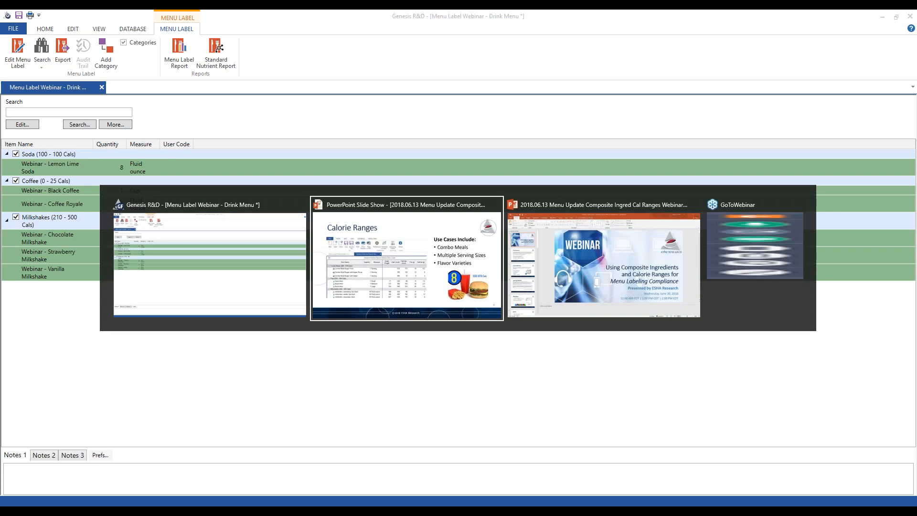
{"action": "key", "text": "Right"}
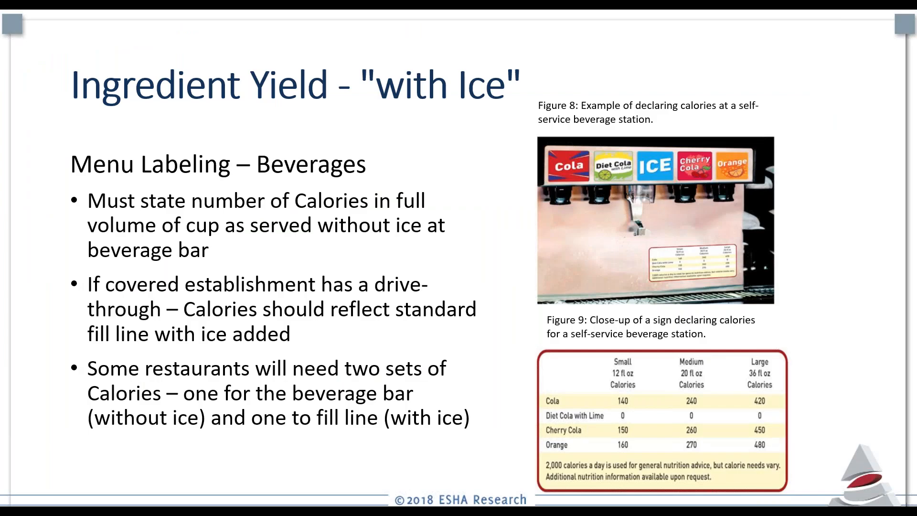
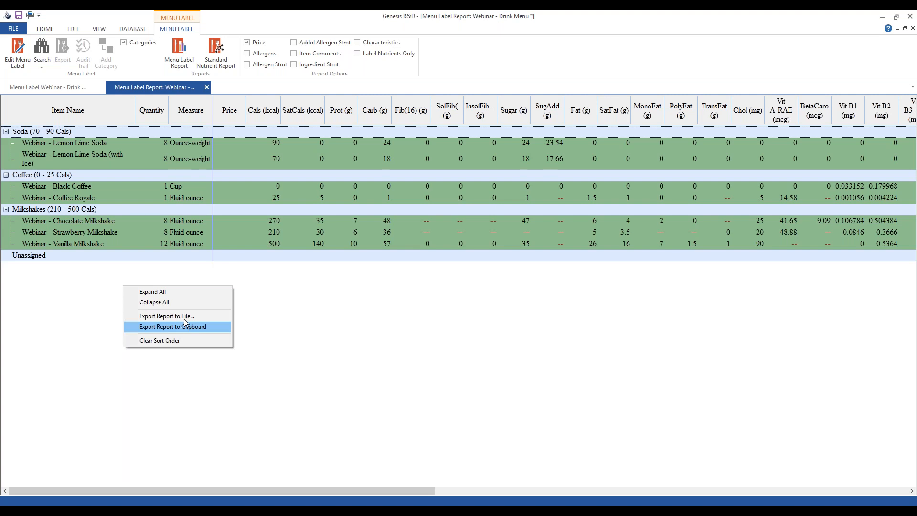
{"action": "left_click", "coordinate": [294, 304]}
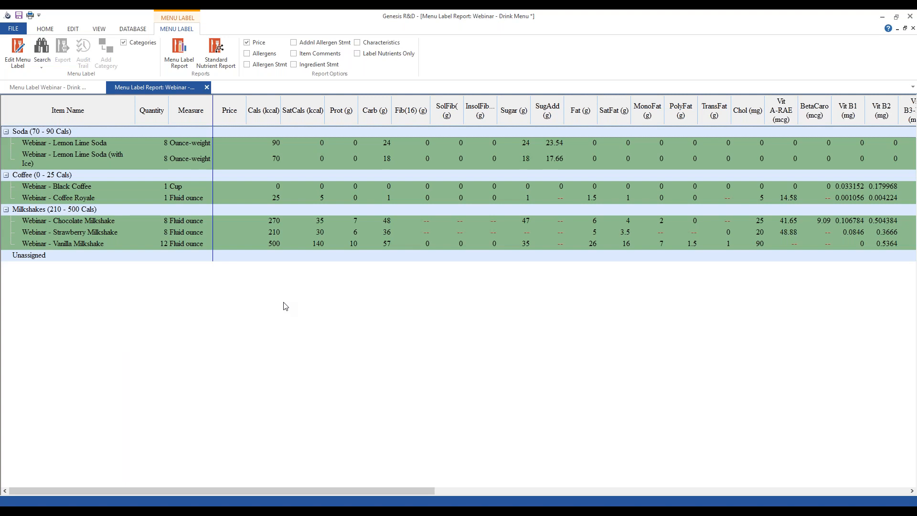
{"action": "left_click", "coordinate": [11, 30]}
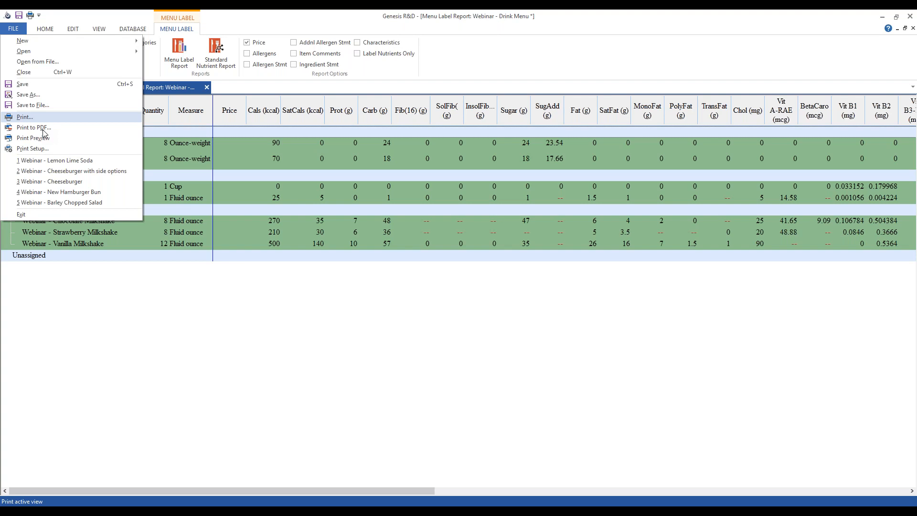
{"action": "left_click", "coordinate": [120, 361]}
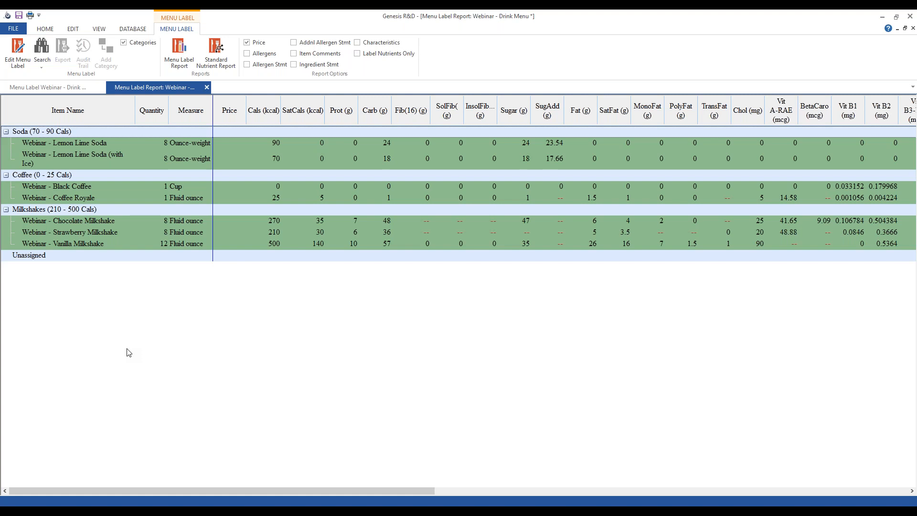
Return from the report to the drink menu label and turn off calorie ranges for the Soda category.
{"action": "left_click", "coordinate": [63, 86]}
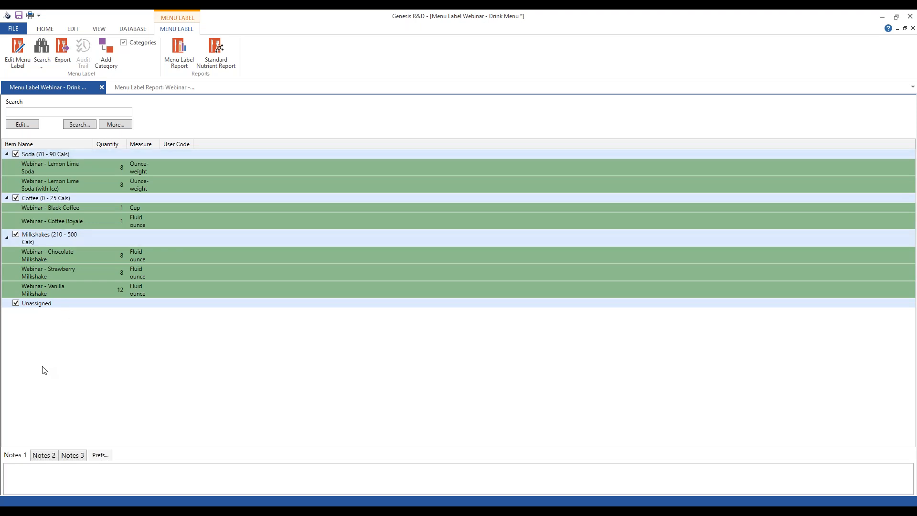
{"action": "right_click", "coordinate": [47, 154]}
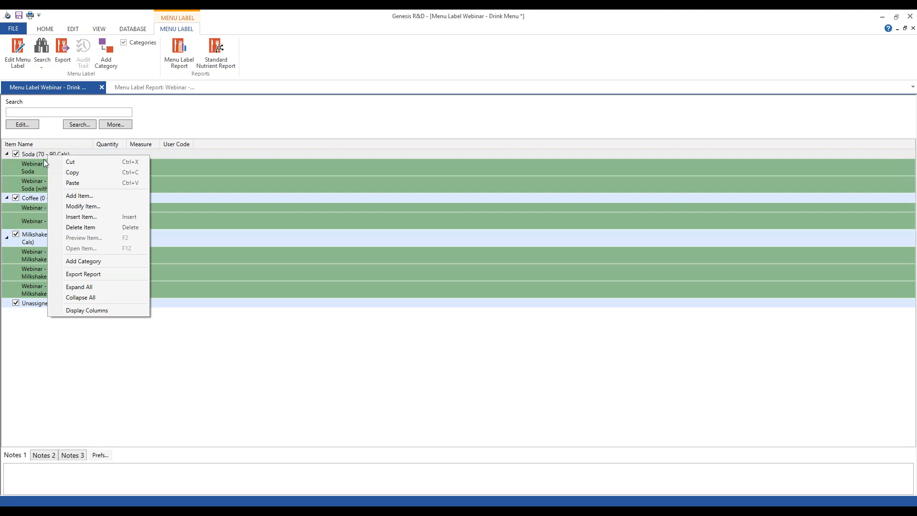
{"action": "left_click", "coordinate": [75, 209]}
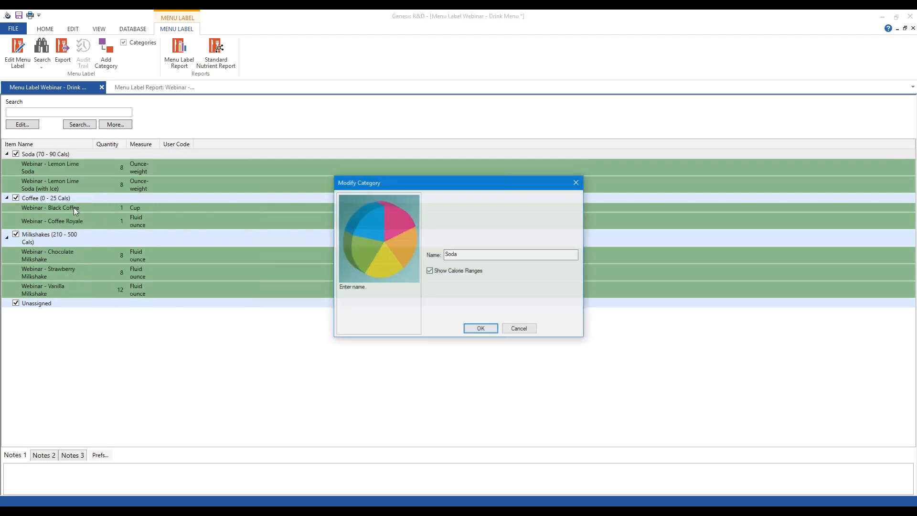
{"action": "left_click", "coordinate": [459, 251]}
{"action": "left_click_drag", "start_coordinate": [459, 250], "coordinate": [486, 245]}
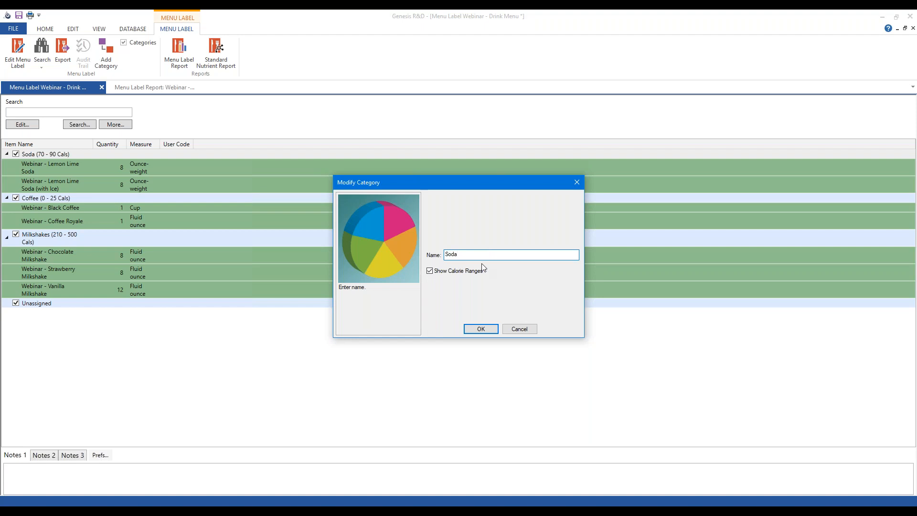
{"action": "left_click", "coordinate": [429, 271]}
{"action": "left_click", "coordinate": [481, 328]}
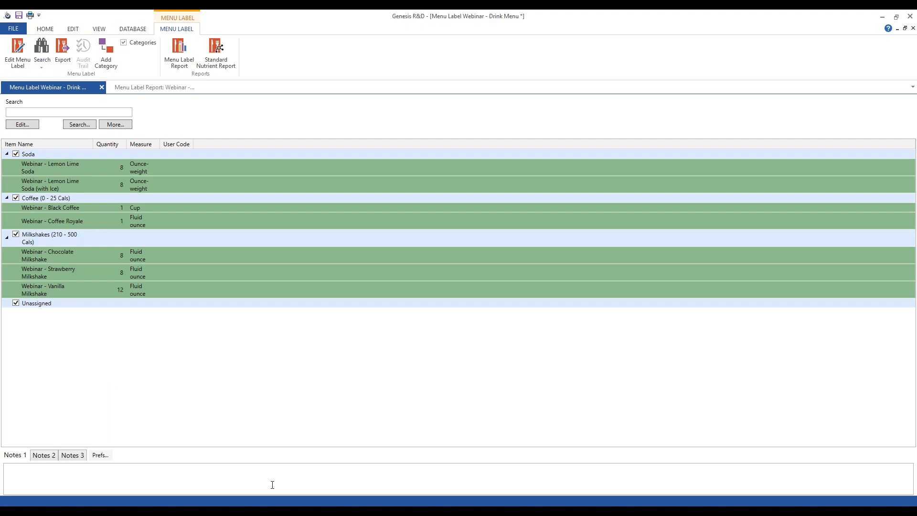
{"action": "key", "text": "alt+Tab"}
{"action": "key", "text": "alt+Tab"}
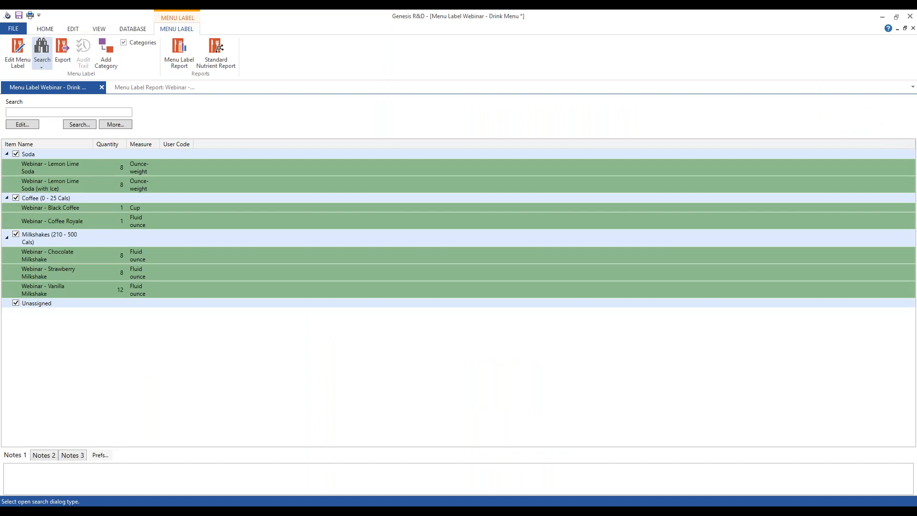
{"action": "left_click", "coordinate": [45, 29]}
{"action": "left_click", "coordinate": [35, 61]}
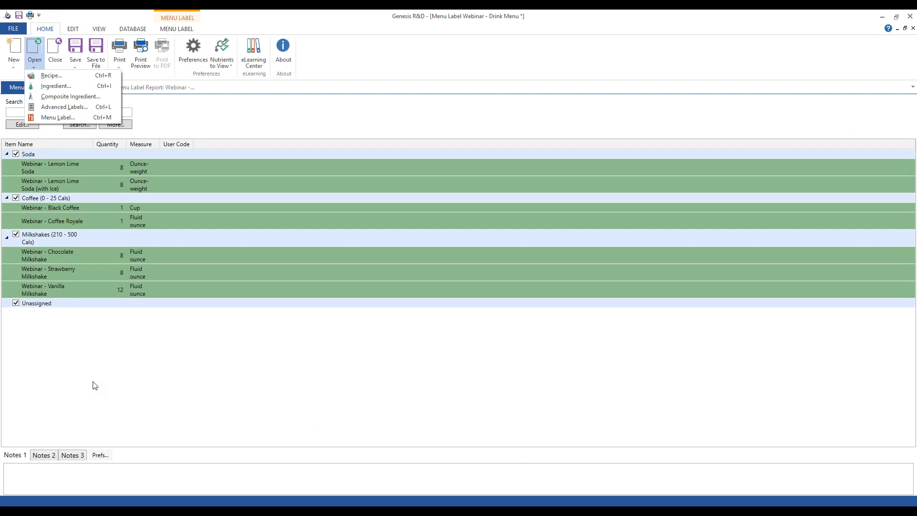
{"action": "left_click", "coordinate": [94, 386]}
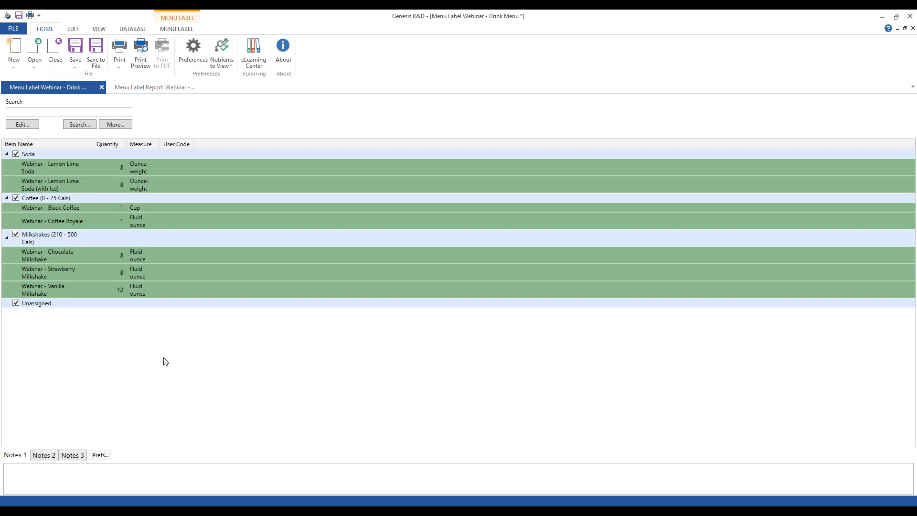